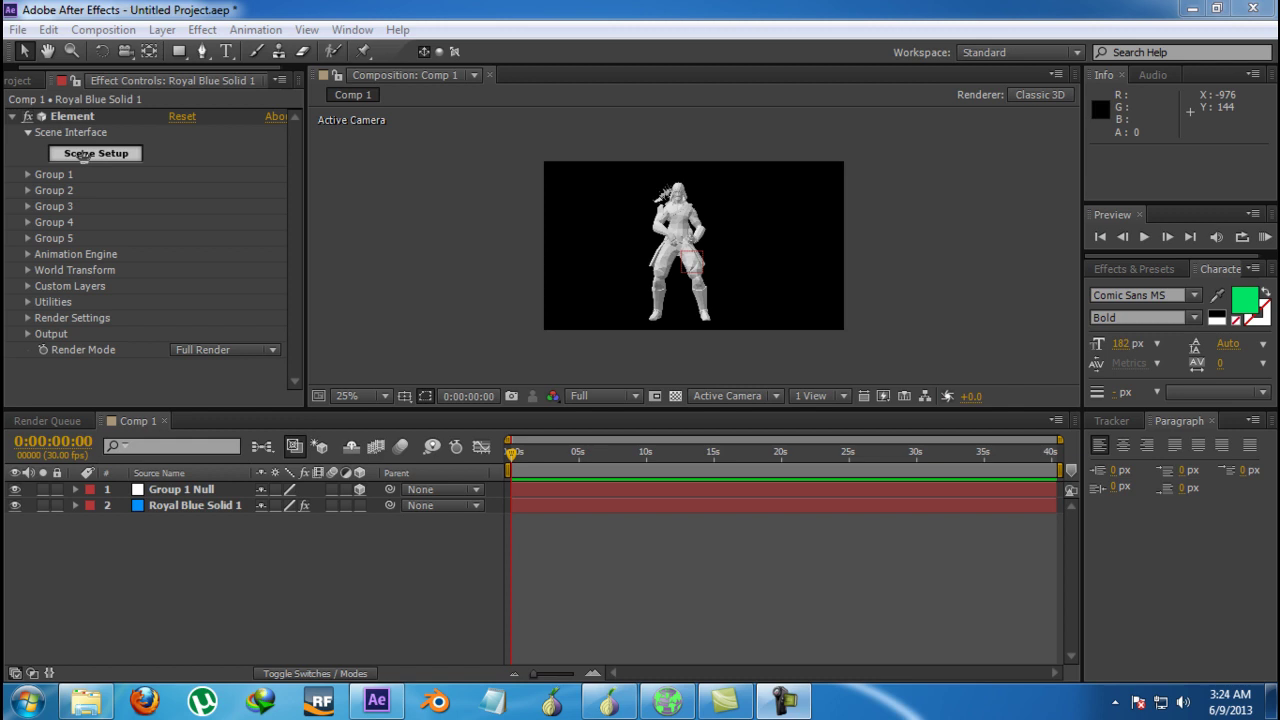
# - Open Element's Scene Setup and select the Green_Arrow material to view its empty texture slots
pyautogui.click(84, 154)
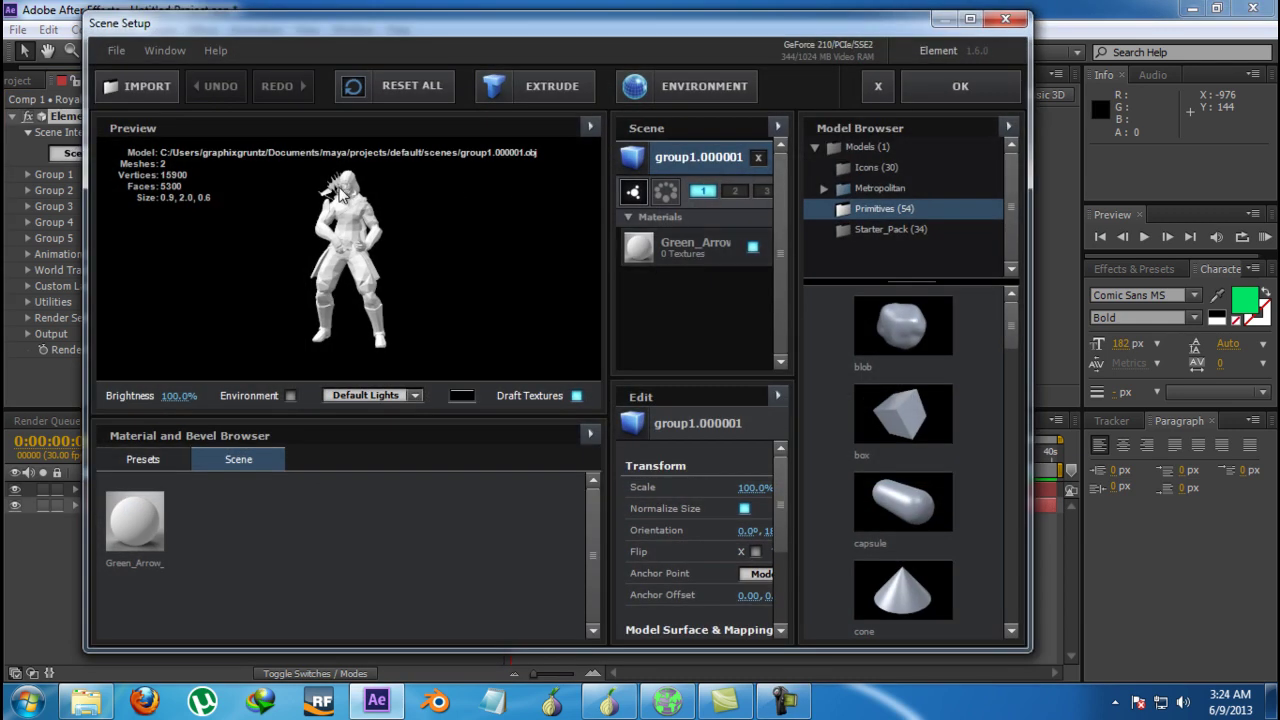
pyautogui.moveTo(340, 195); pyautogui.dragTo(373, 237)
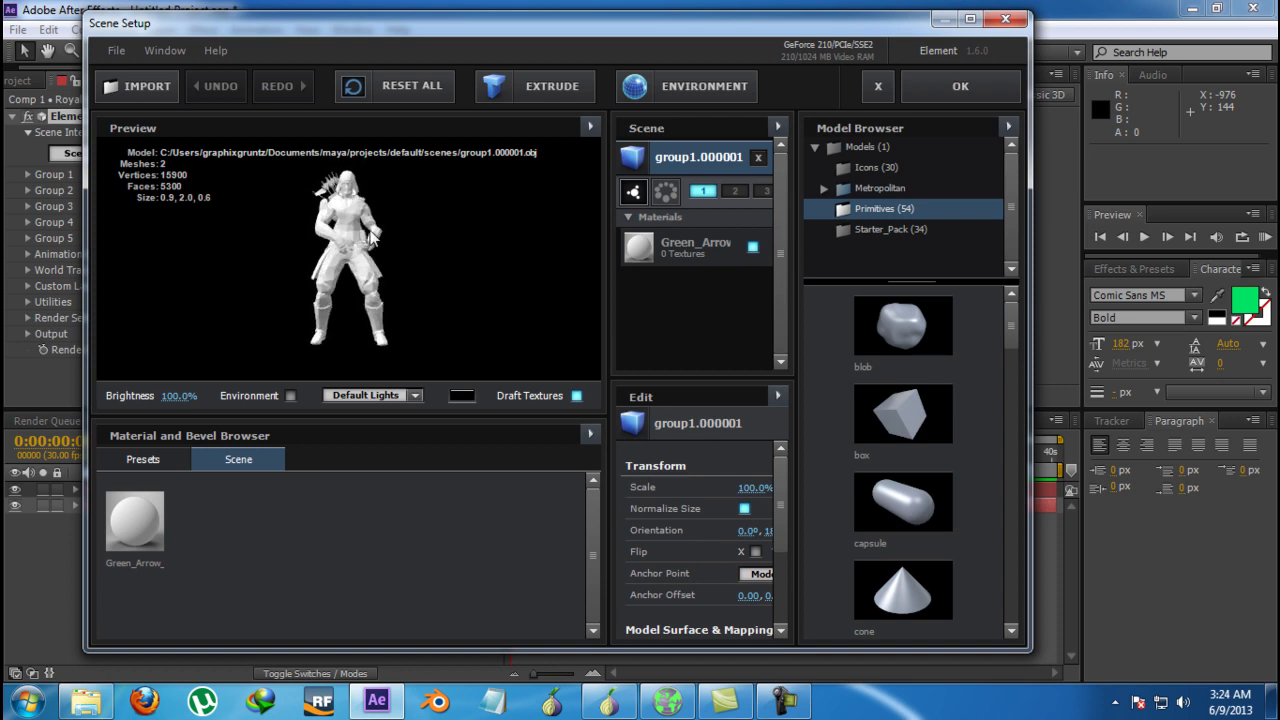
pyautogui.click(673, 243)
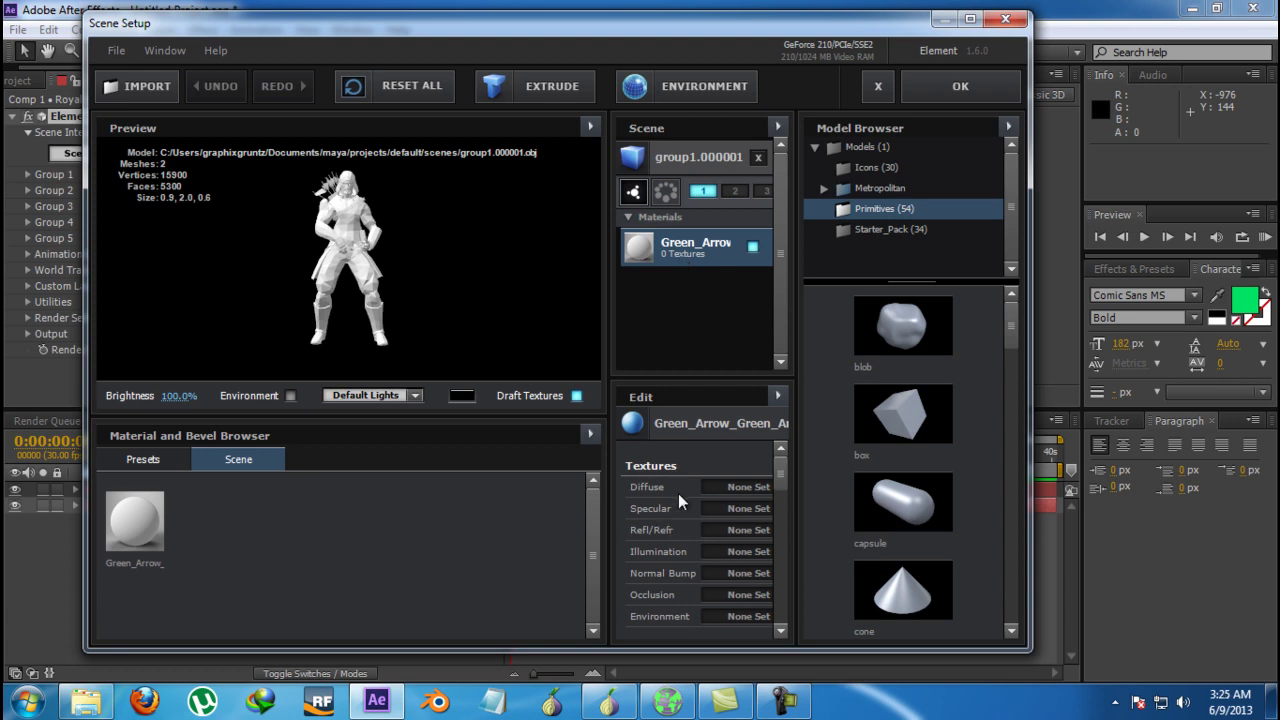
pyautogui.scroll(-1, 678, 493)
pyautogui.scroll(1, 678, 493)
pyautogui.moveTo(390, 280); pyautogui.dragTo(316, 276)
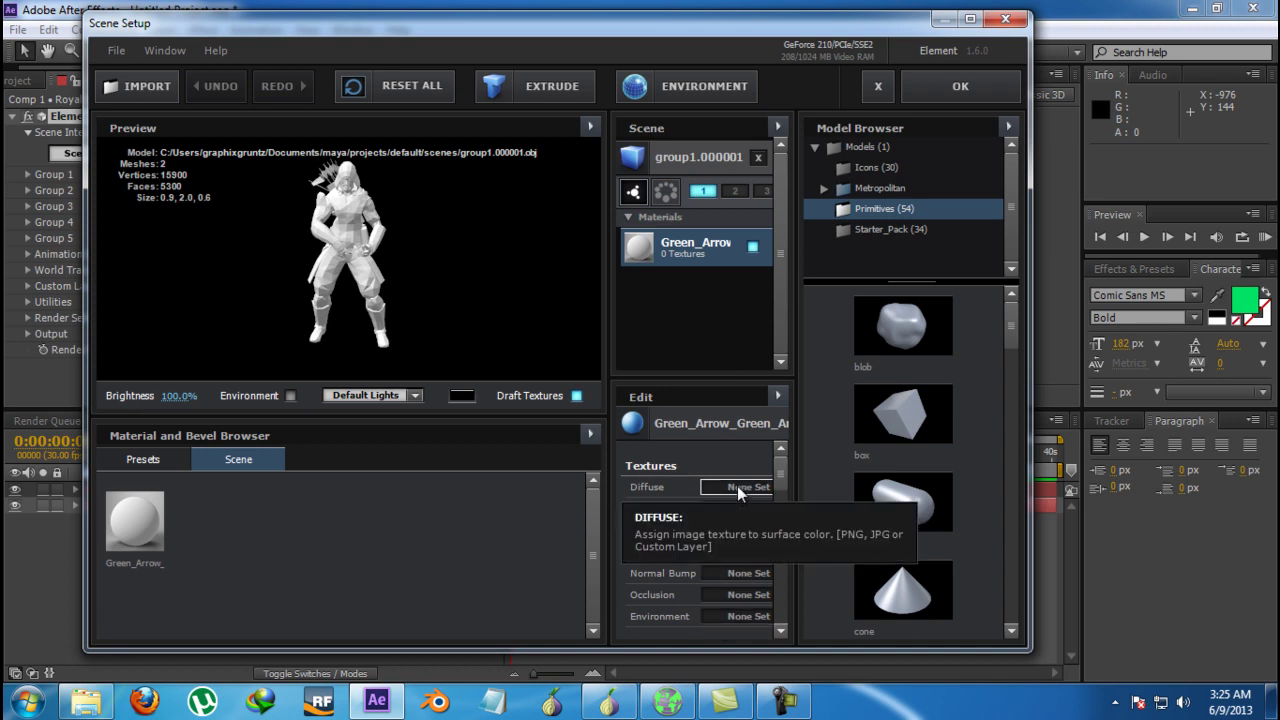
# - Browse Explorer to Downloads > rpojectz > 7p8lkqshlt-GreenArrow > mutex and shrink the window
pyautogui.click(86, 700)
pyautogui.doubleClick(176, 47)
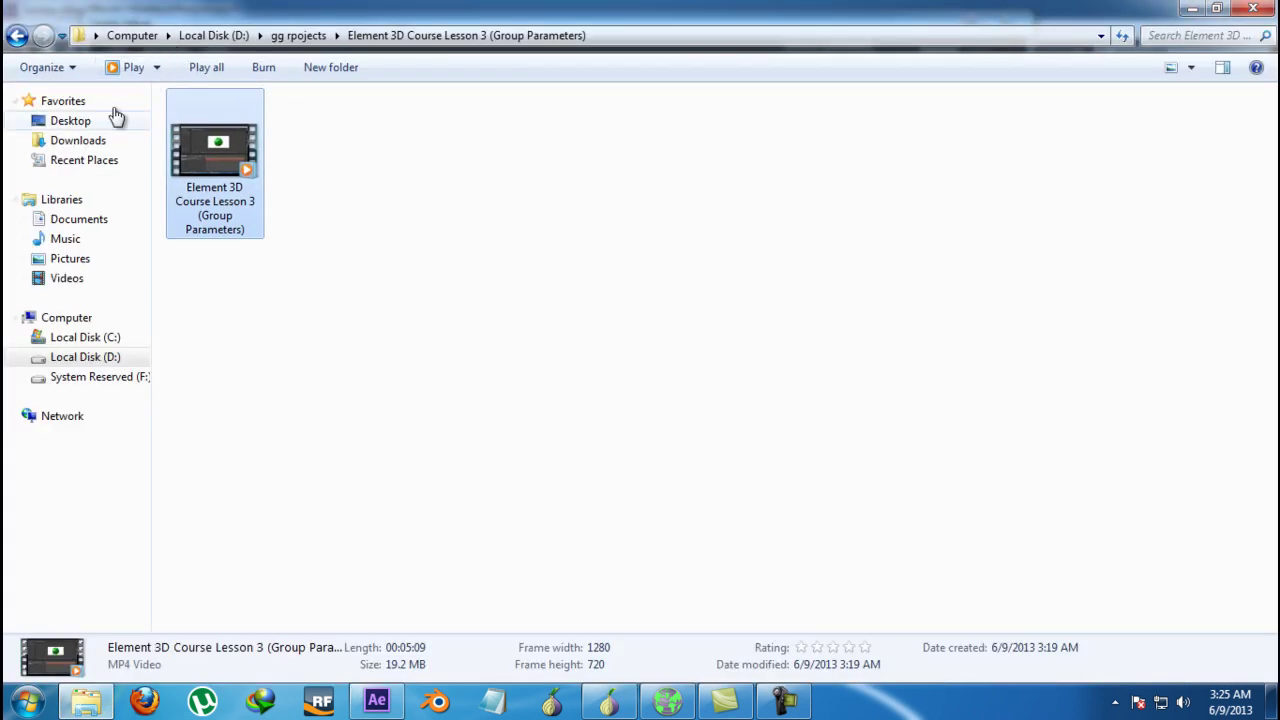
pyautogui.click(74, 138)
pyautogui.scroll(-1, 1262, 277)
pyautogui.moveTo(1268, 283); pyautogui.dragTo(1251, 449)
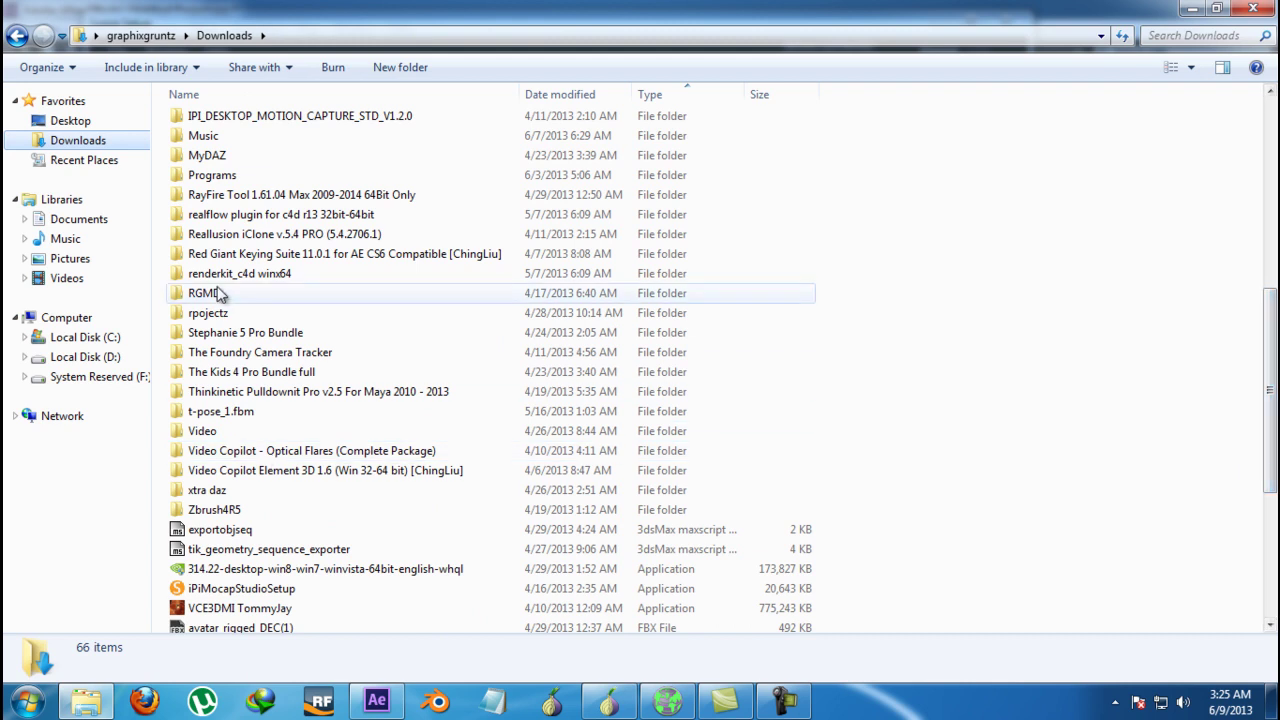
pyautogui.doubleClick(209, 312)
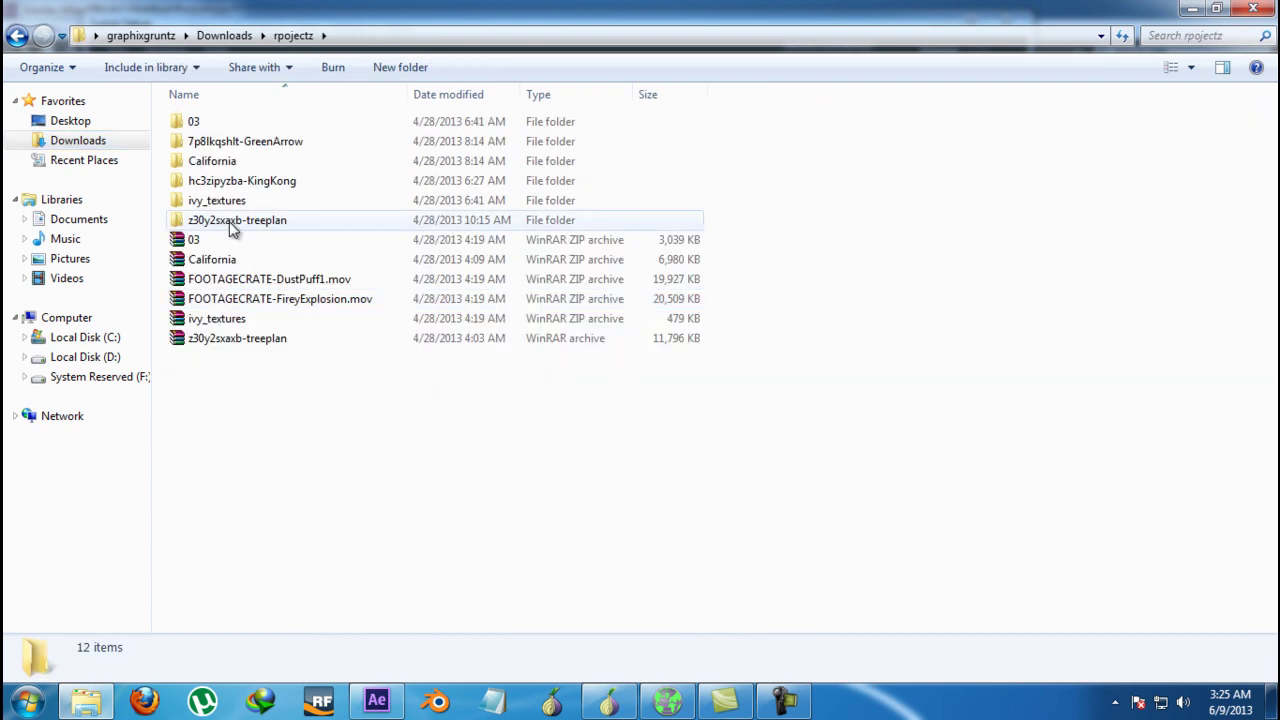
pyautogui.doubleClick(237, 142)
pyautogui.doubleClick(233, 145)
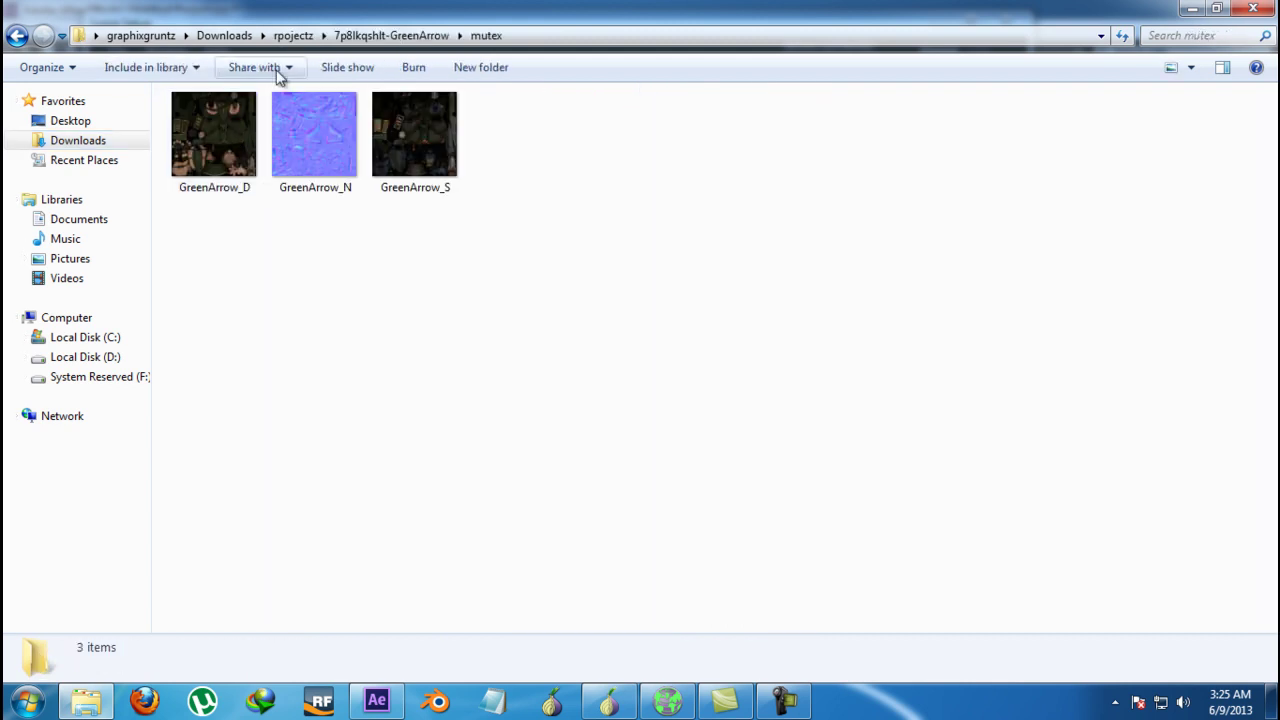
pyautogui.doubleClick(337, 14)
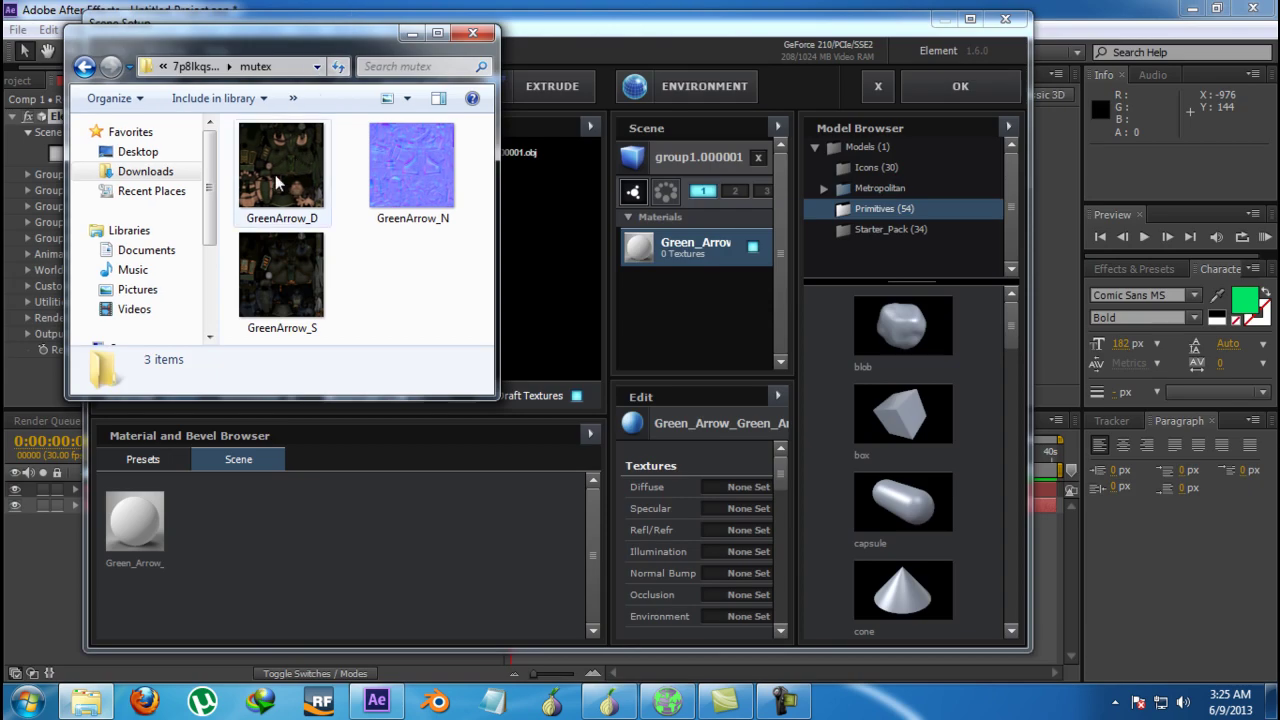
# - Drag GreenArrow_D, GreenArrow_N and GreenArrow_S onto the Diffuse, Normal Bump and Specular slots
pyautogui.moveTo(334, 38); pyautogui.dragTo(171, 199)
pyautogui.moveTo(95, 336); pyautogui.dragTo(750, 482)
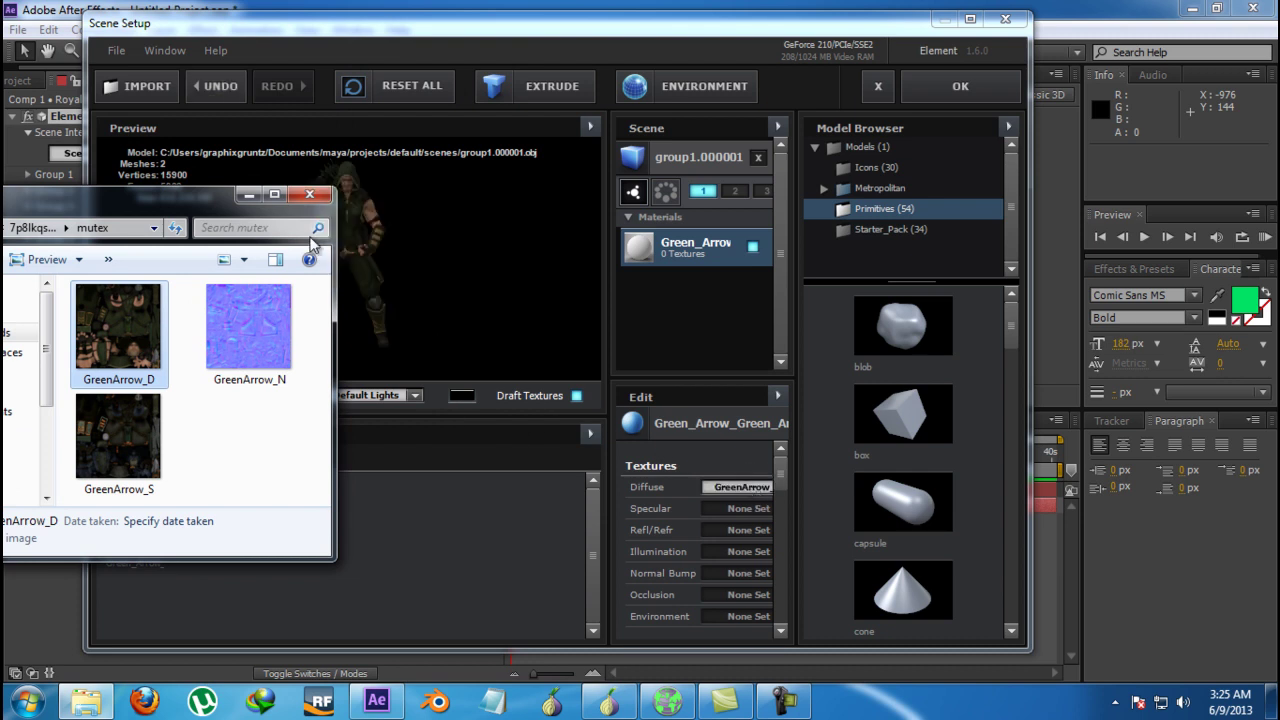
pyautogui.click(229, 349)
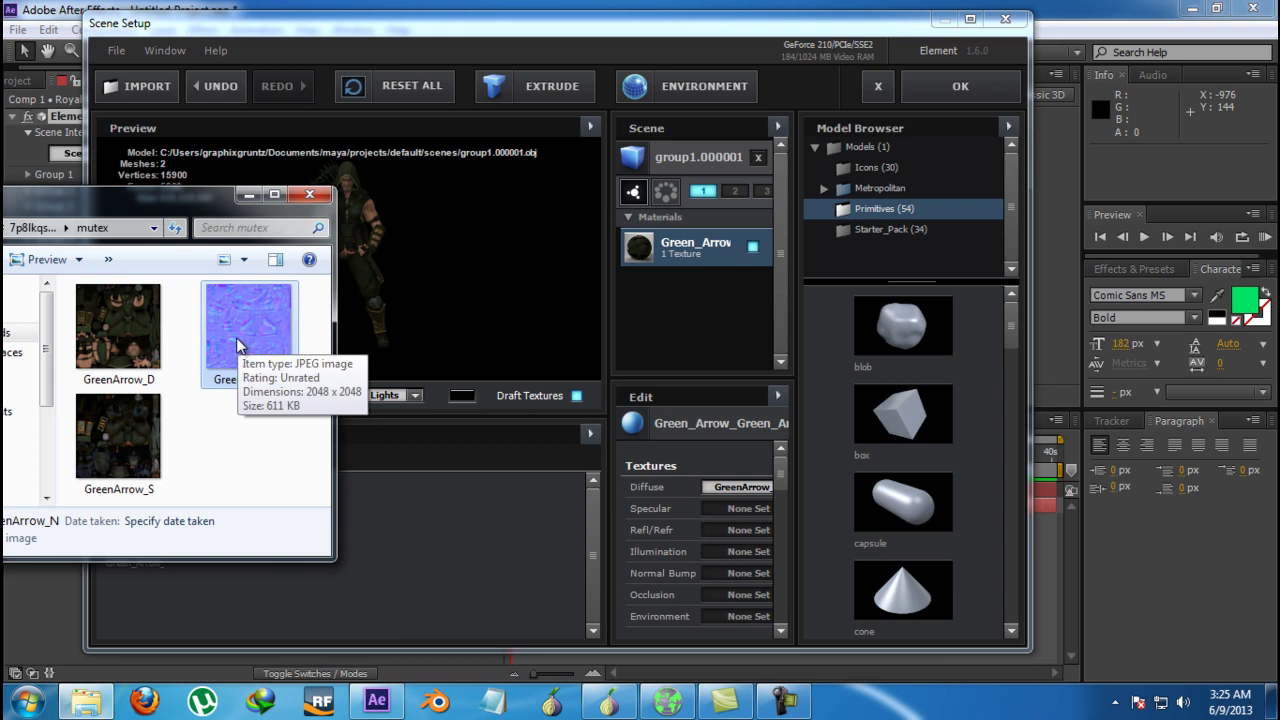
pyautogui.moveTo(235, 337); pyautogui.dragTo(712, 571)
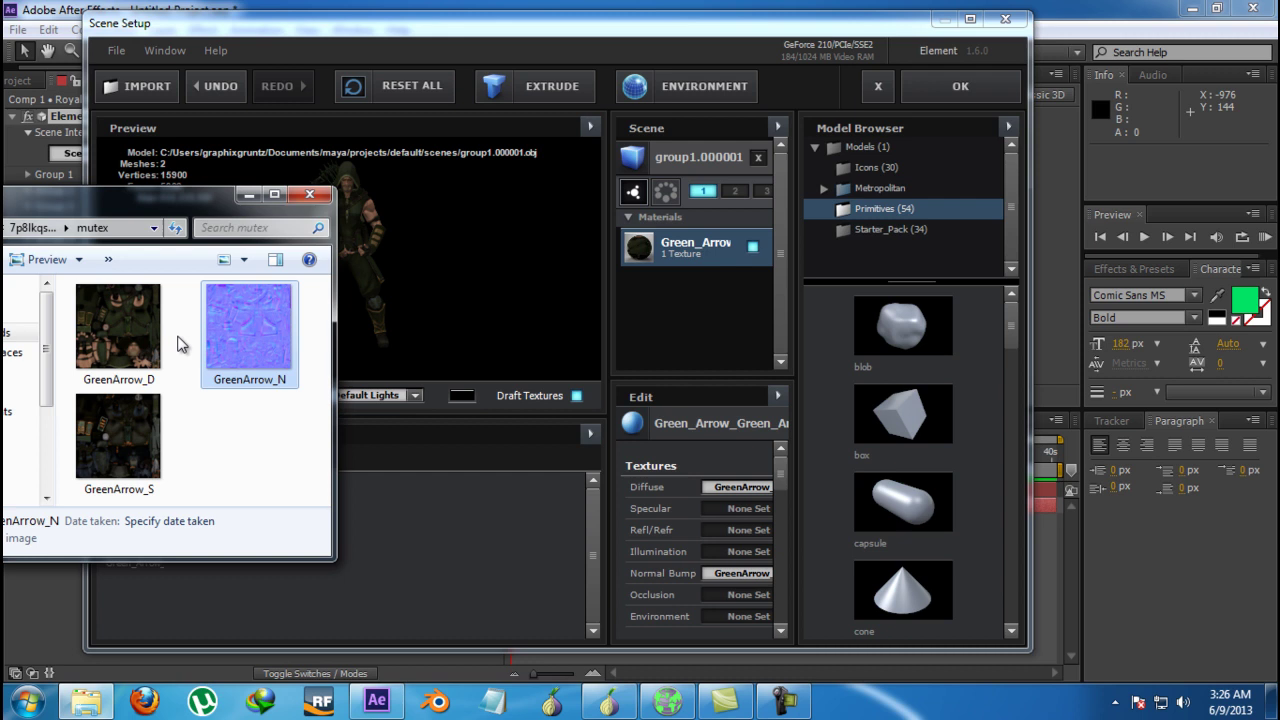
pyautogui.click(99, 432)
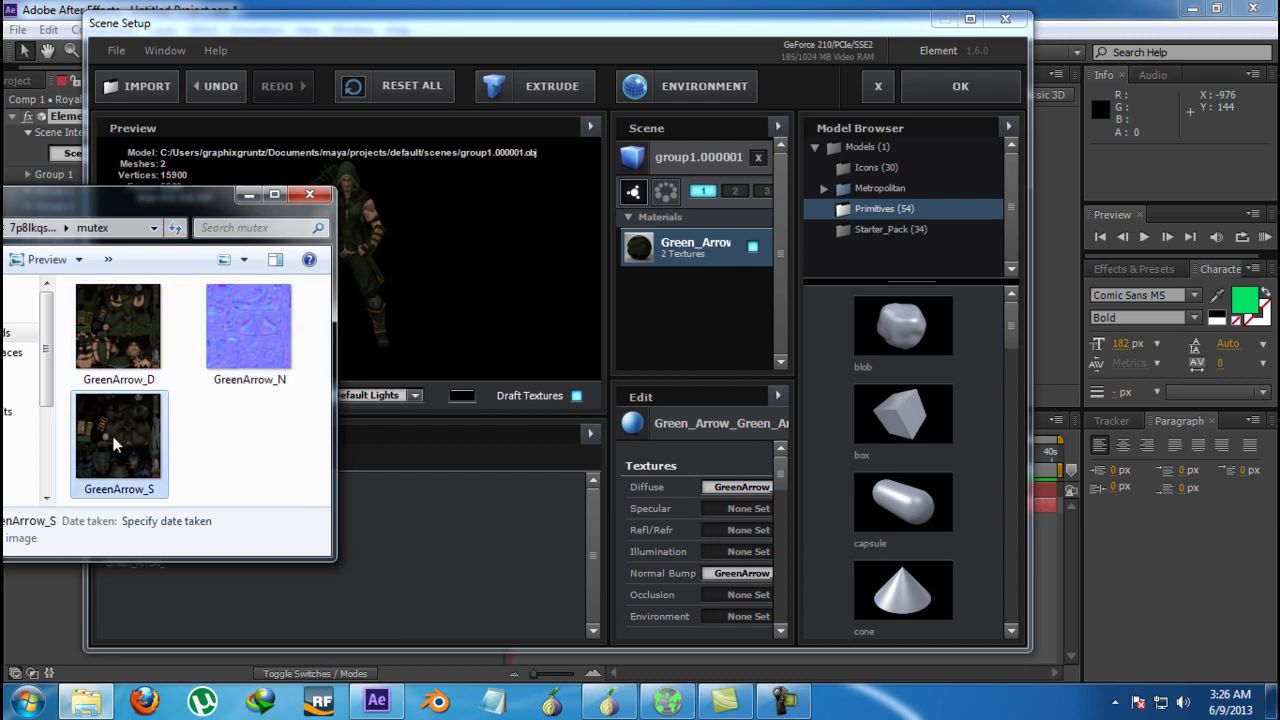
pyautogui.moveTo(109, 438); pyautogui.dragTo(713, 513)
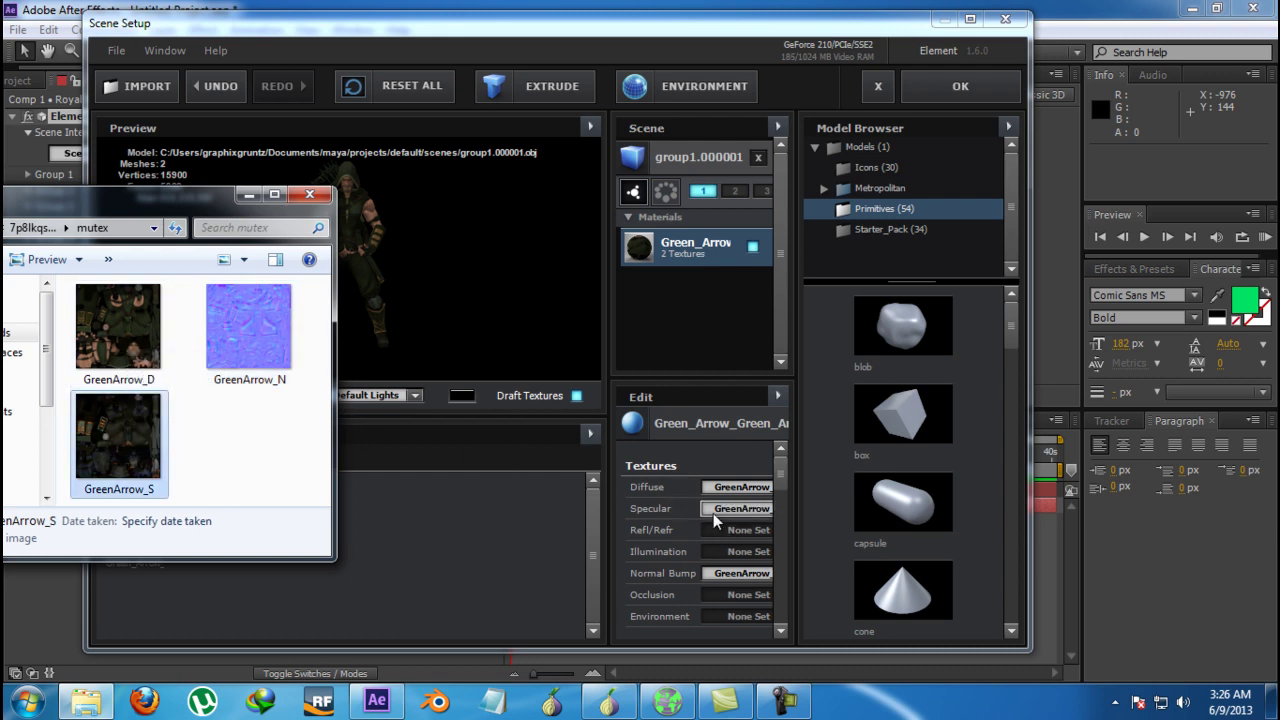
# - Minimize Explorer and orbit the textured model to a side view
pyautogui.click(243, 198)
pyautogui.moveTo(241, 200); pyautogui.dragTo(409, 286)
pyautogui.scroll(-4, 689, 473)
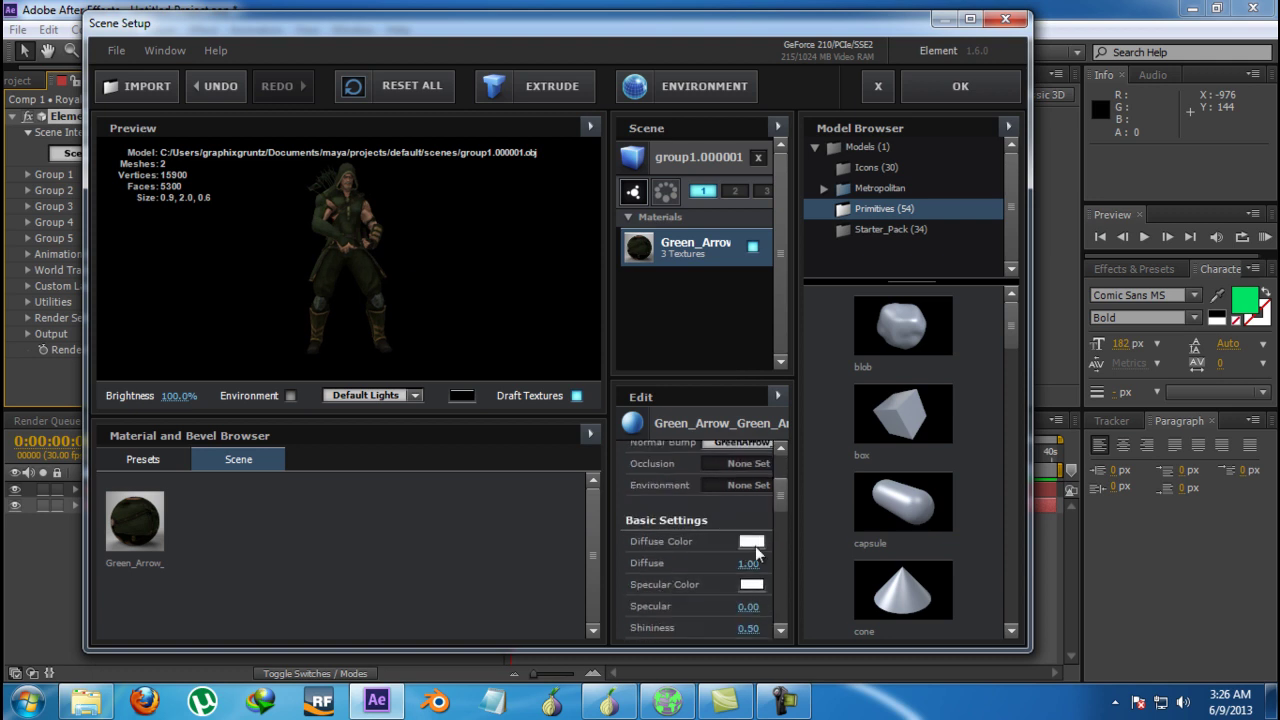
pyautogui.scroll(4, 741, 543)
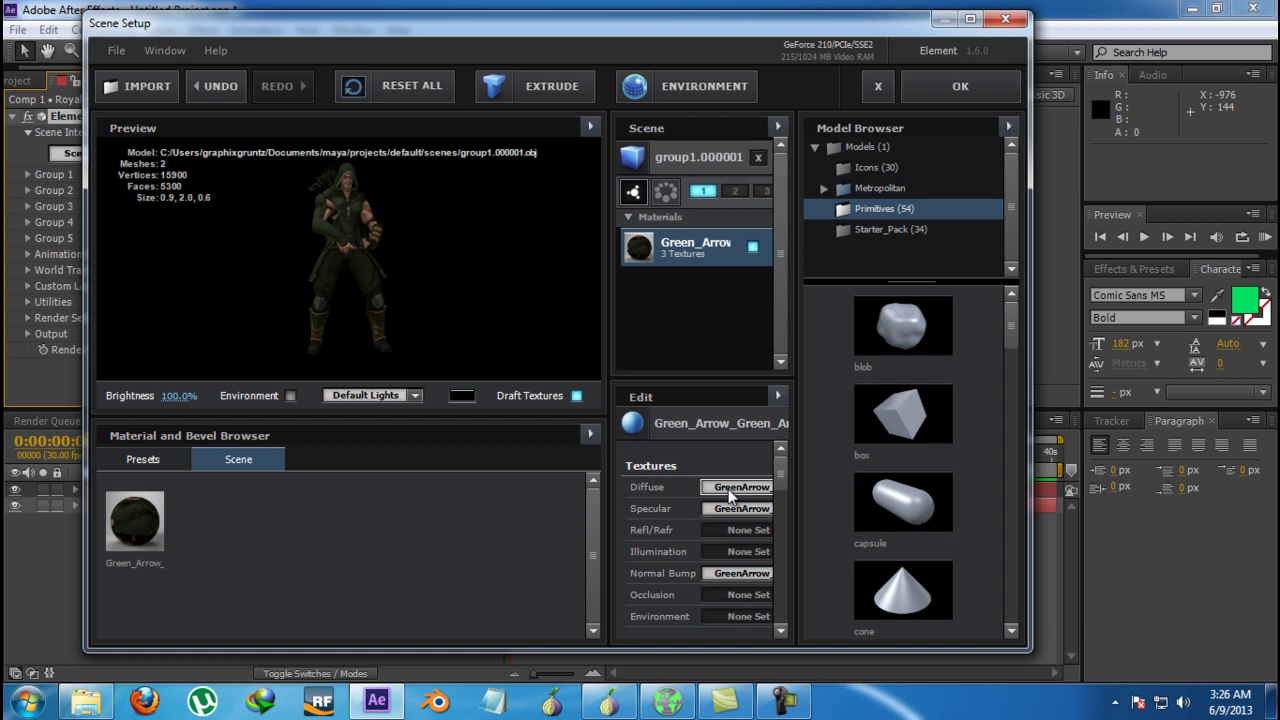
pyautogui.scroll(-4, 735, 550)
pyautogui.scroll(4, 732, 497)
# - Clear the Diffuse, Specular and Normal Bump textures from the Green_Arrow material
pyautogui.rightClick(733, 496)
pyautogui.click(779, 588)
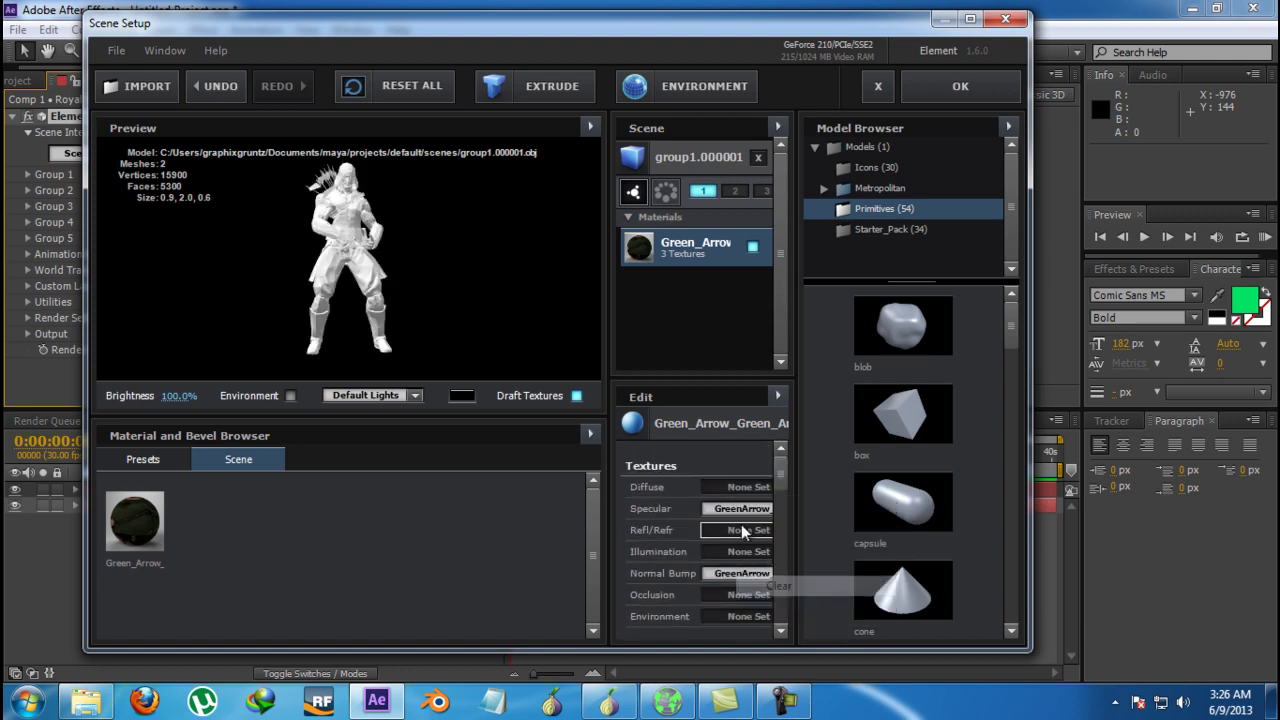
pyautogui.rightClick(737, 505)
pyautogui.click(777, 591)
pyautogui.rightClick(749, 577)
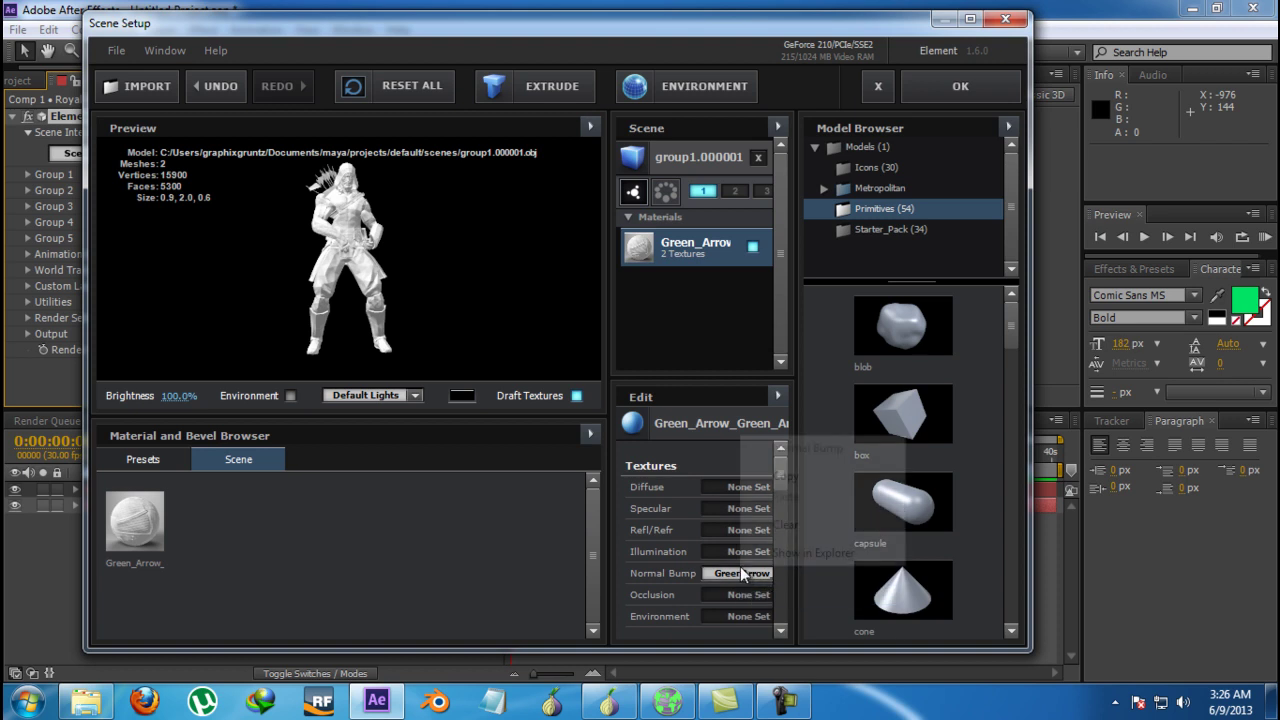
pyautogui.click(759, 525)
# - Set the material's Diffuse Color to pure red FF0000
pyautogui.scroll(-4, 721, 535)
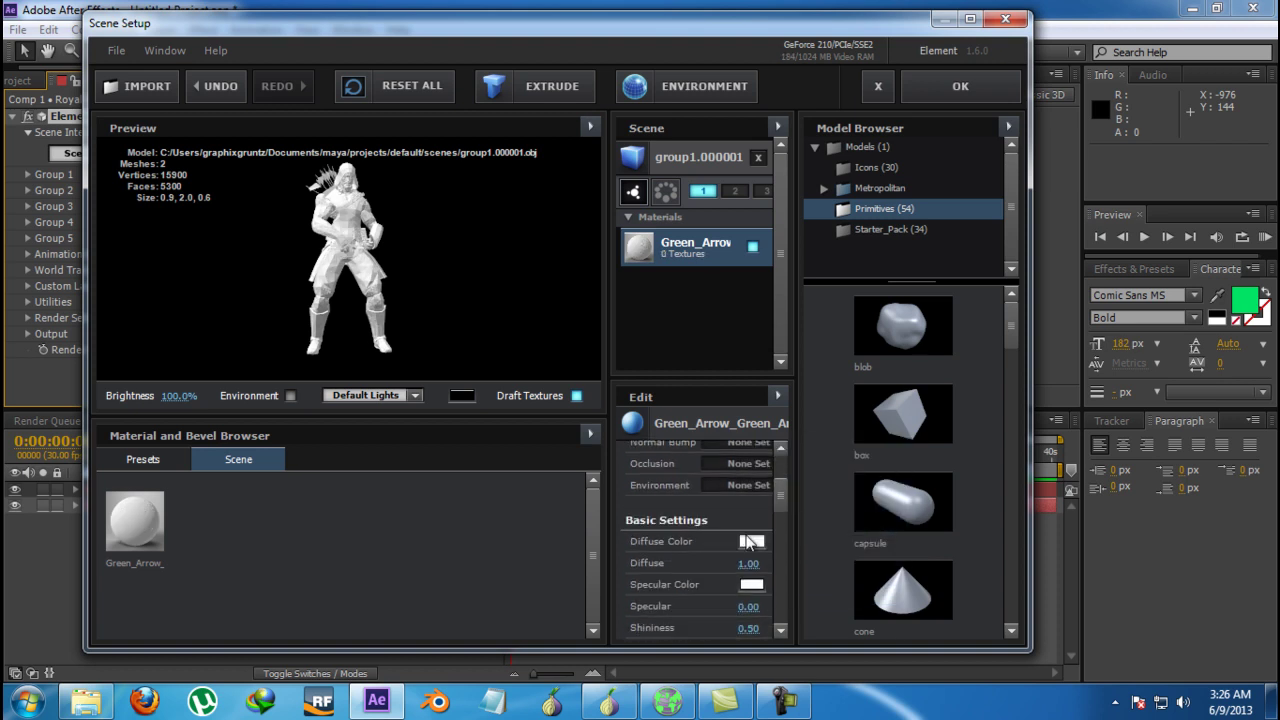
pyautogui.click(752, 541)
pyautogui.moveTo(754, 510)
pyautogui.mouseDown()
pyautogui.moveTo(766, 480)
pyautogui.moveTo(838, 435)
pyautogui.mouseUp()
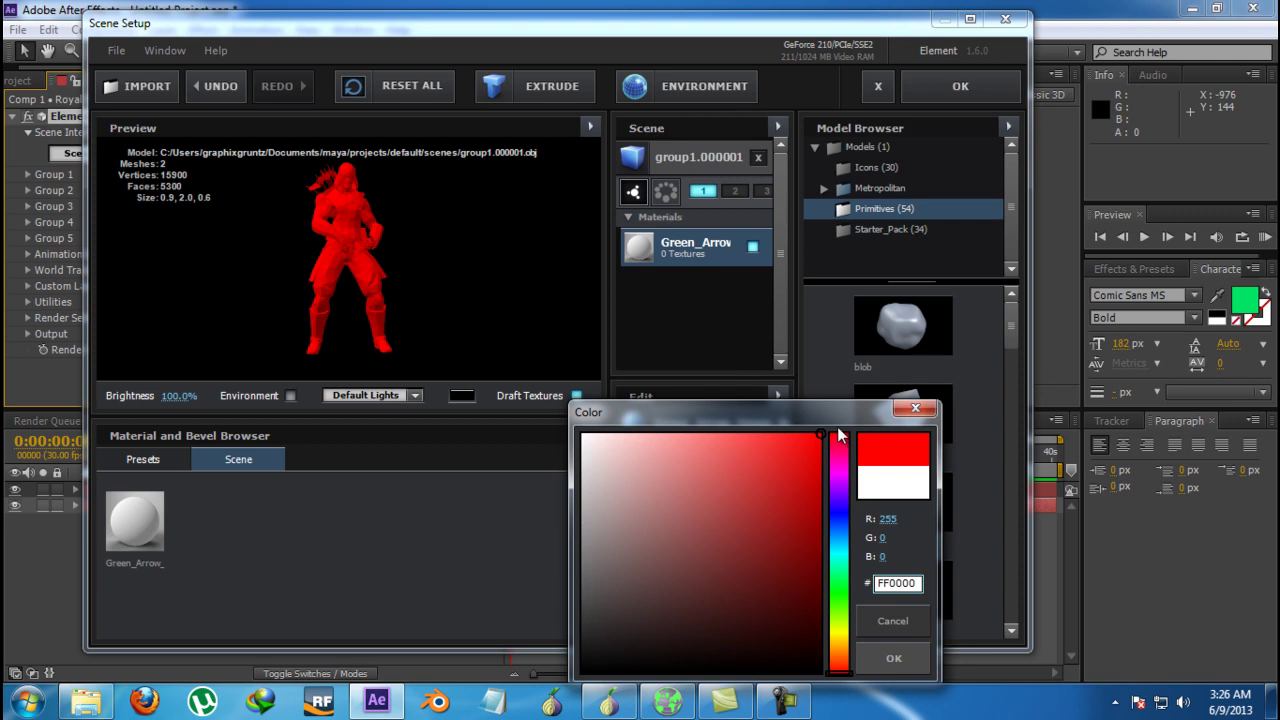
pyautogui.click(884, 652)
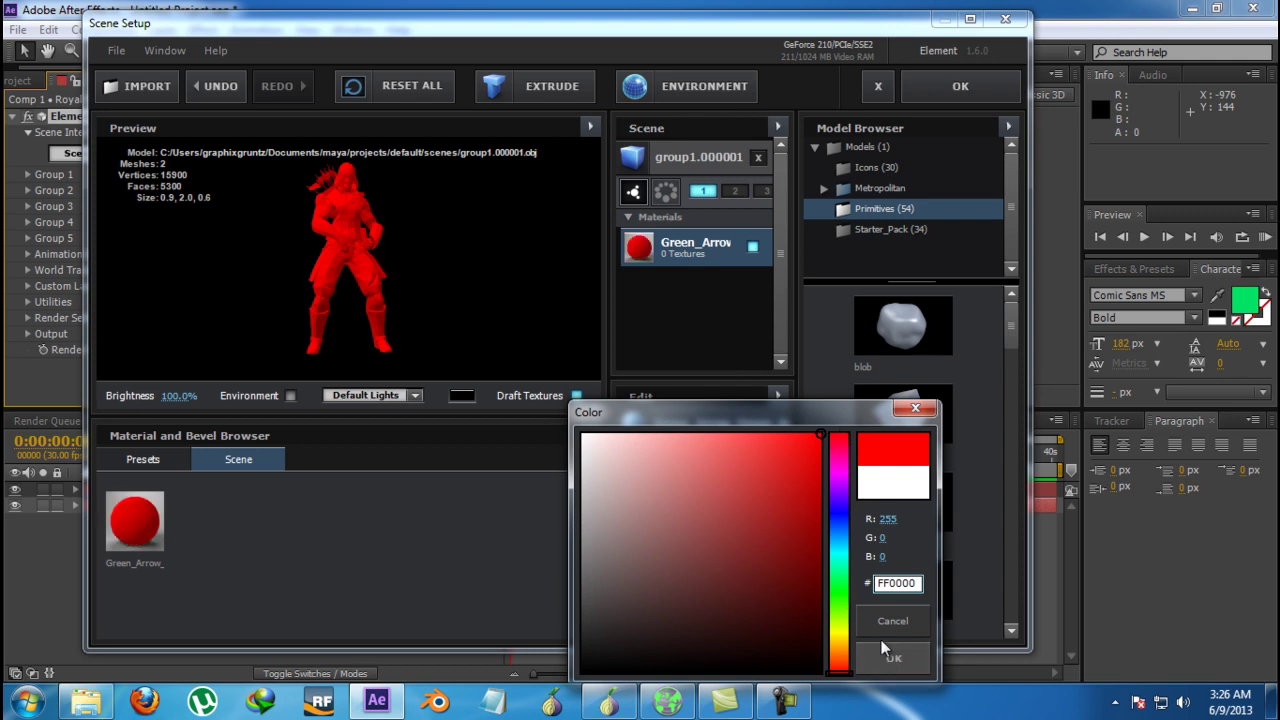
pyautogui.click(784, 702)
pyautogui.click(1186, 612)
pyautogui.click(1186, 612)
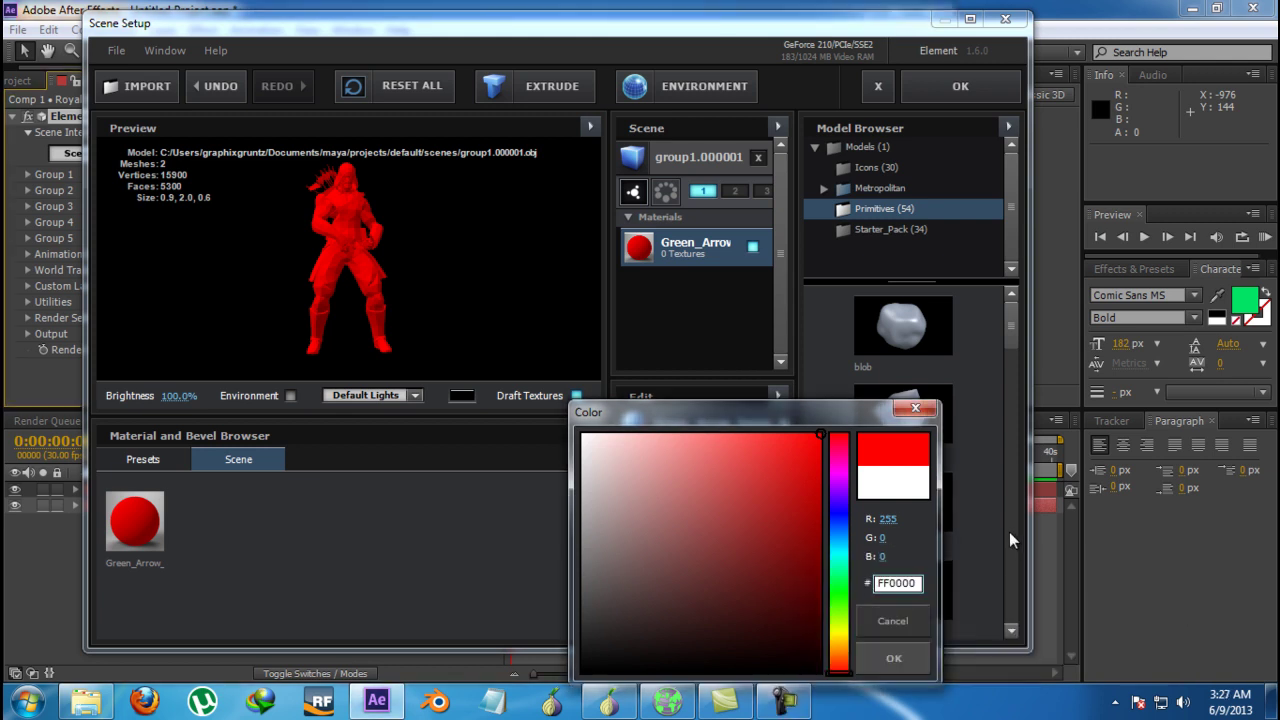
# - Confirm the red colour and lower the material's Shininess to 0.05
pyautogui.click(886, 659)
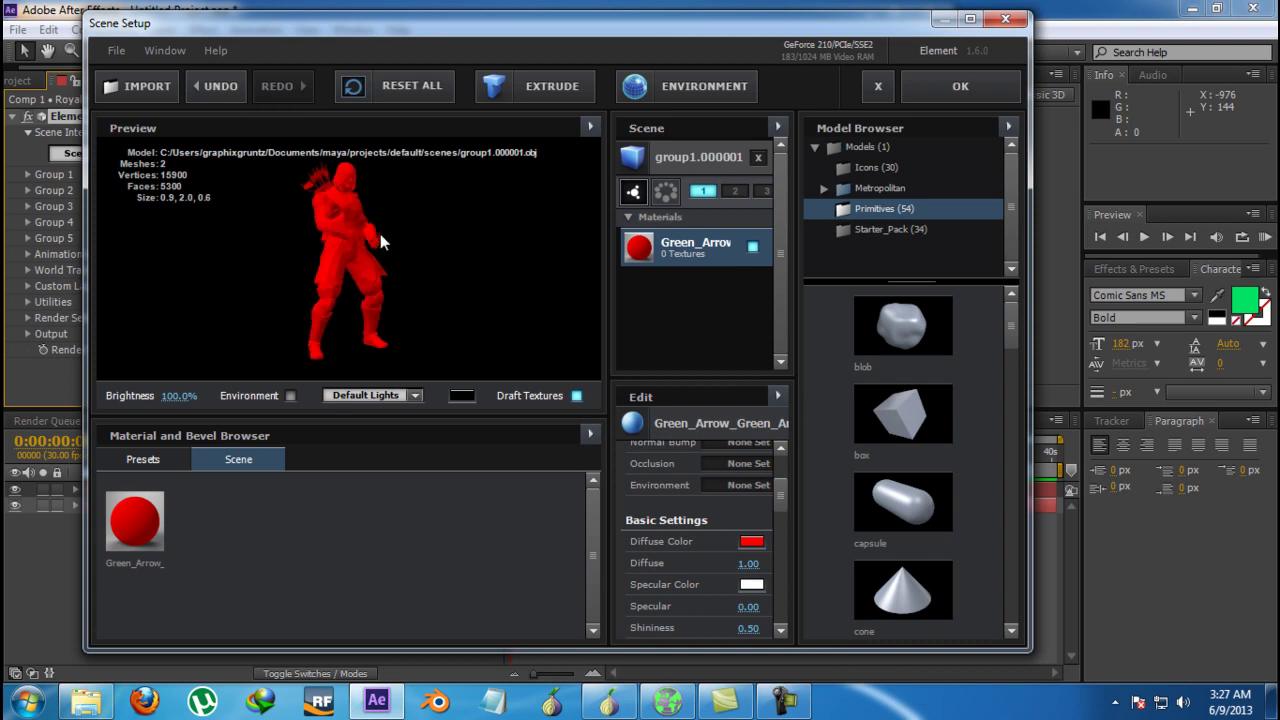
pyautogui.scroll(-3, 678, 518)
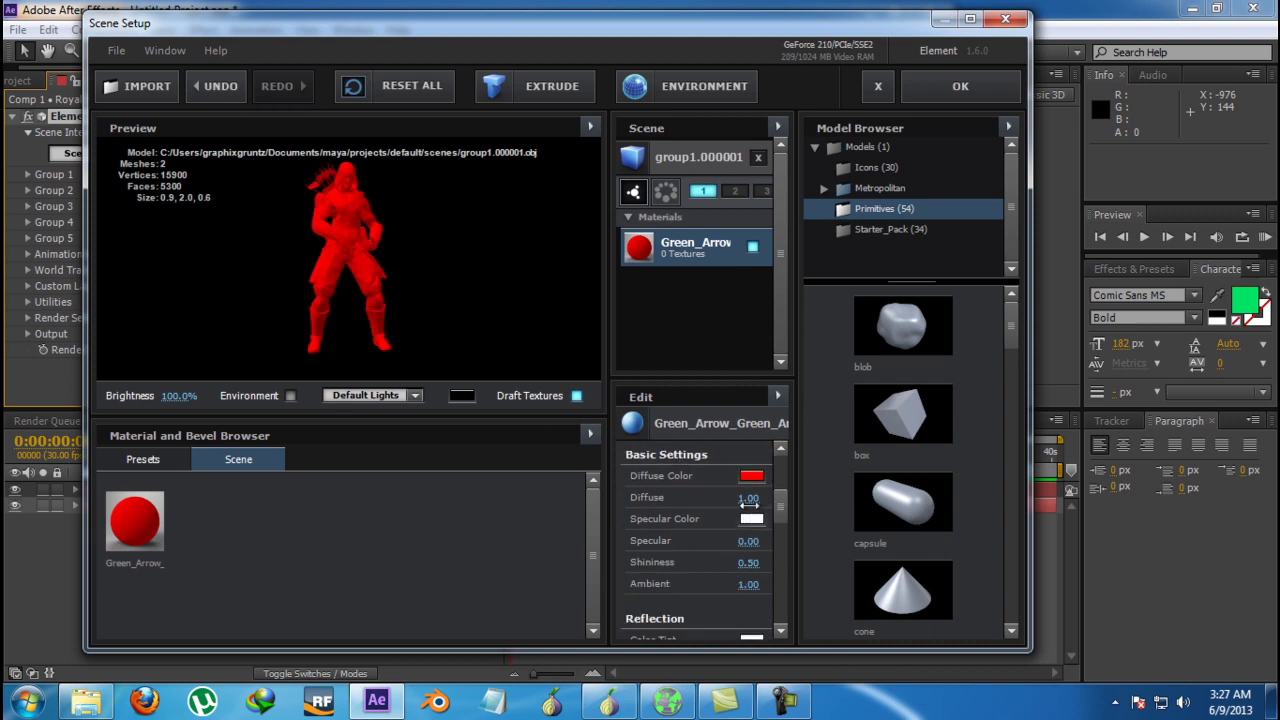
pyautogui.moveTo(748, 497); pyautogui.dragTo(791, 541)
pyautogui.moveTo(333, 190); pyautogui.dragTo(304, 205)
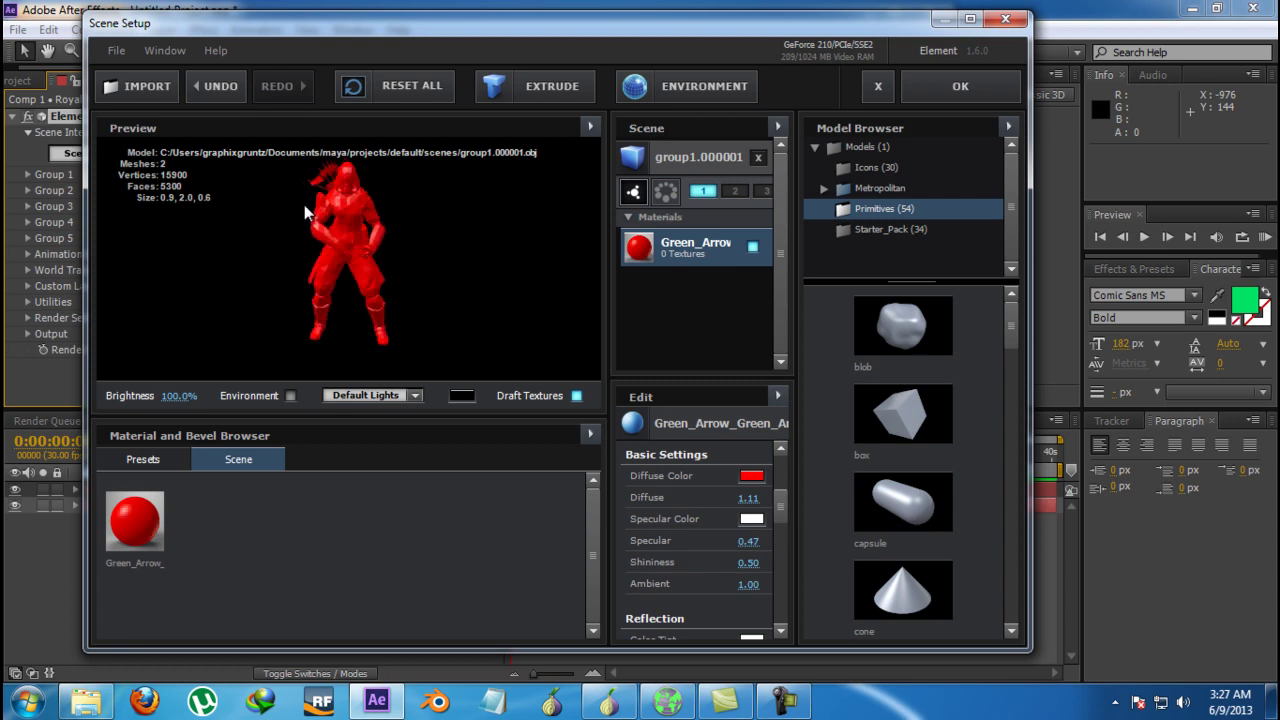
pyautogui.moveTo(748, 561); pyautogui.dragTo(818, 563)
pyautogui.moveTo(713, 584); pyautogui.dragTo(708, 584)
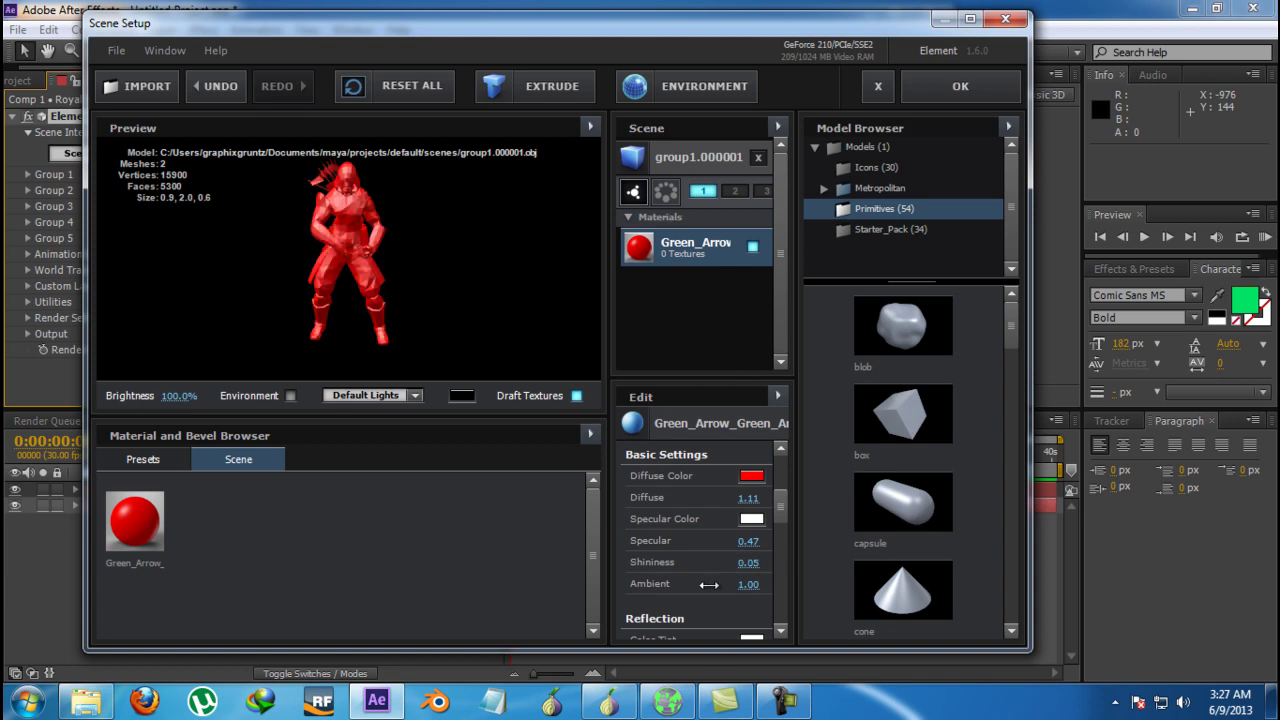
pyautogui.moveTo(346, 262)
pyautogui.mouseDown()
pyautogui.moveTo(428, 241)
pyautogui.moveTo(561, 236)
pyautogui.moveTo(481, 283)
pyautogui.moveTo(323, 271)
pyautogui.moveTo(356, 250)
pyautogui.mouseUp()
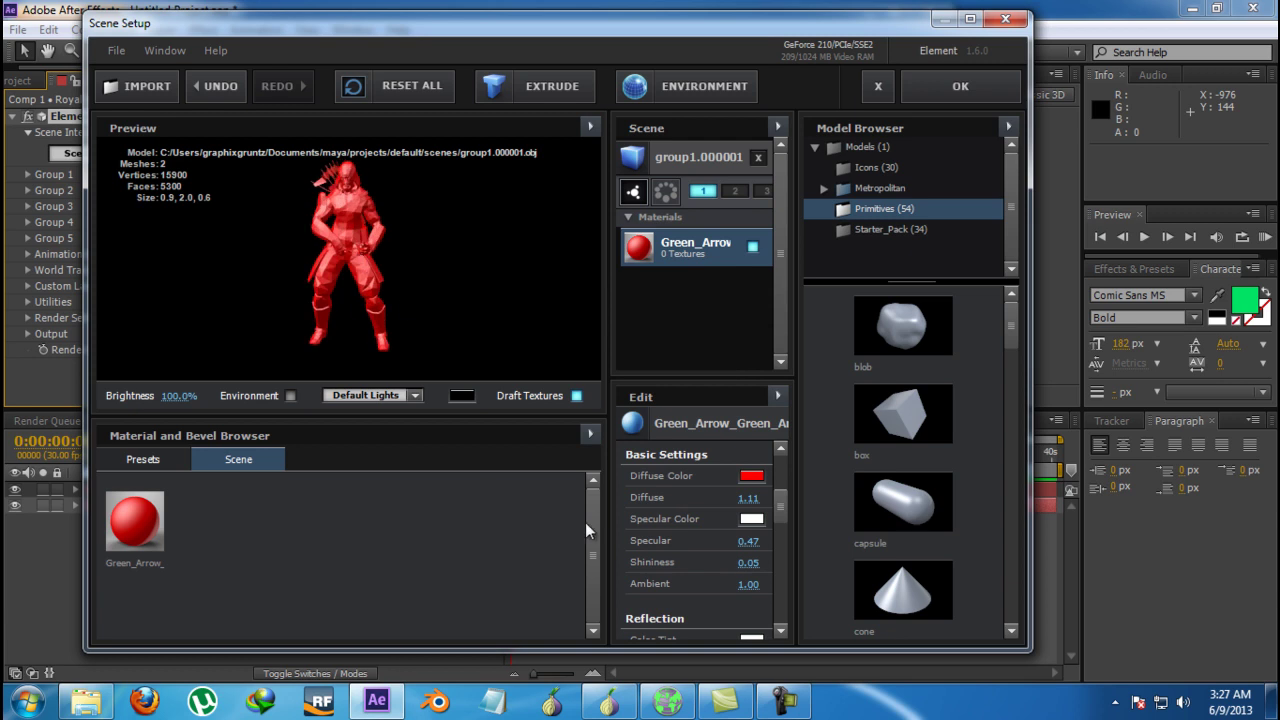
# - Reduce the material's Ambient to 0.10, orbiting the model to check the shading
pyautogui.moveTo(750, 586); pyautogui.dragTo(673, 666)
pyautogui.moveTo(332, 263); pyautogui.dragTo(390, 295)
pyautogui.scroll(-1, 719, 546)
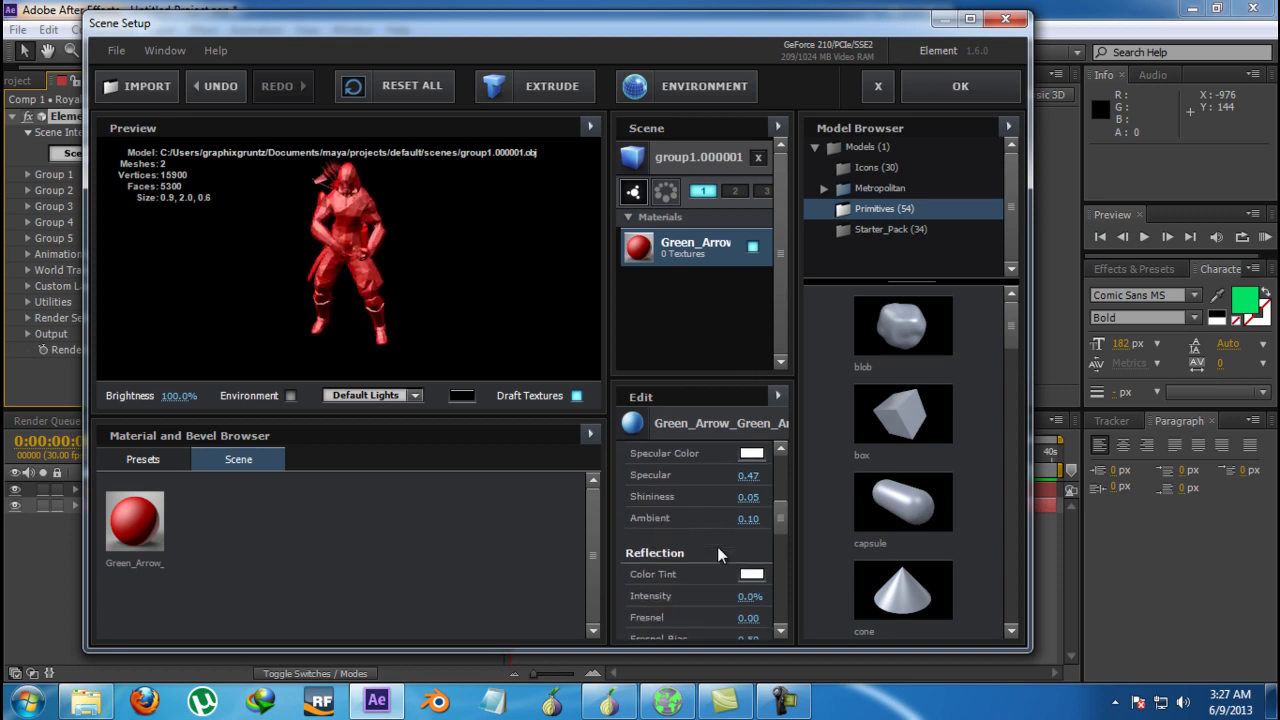
pyautogui.scroll(-2, 717, 546)
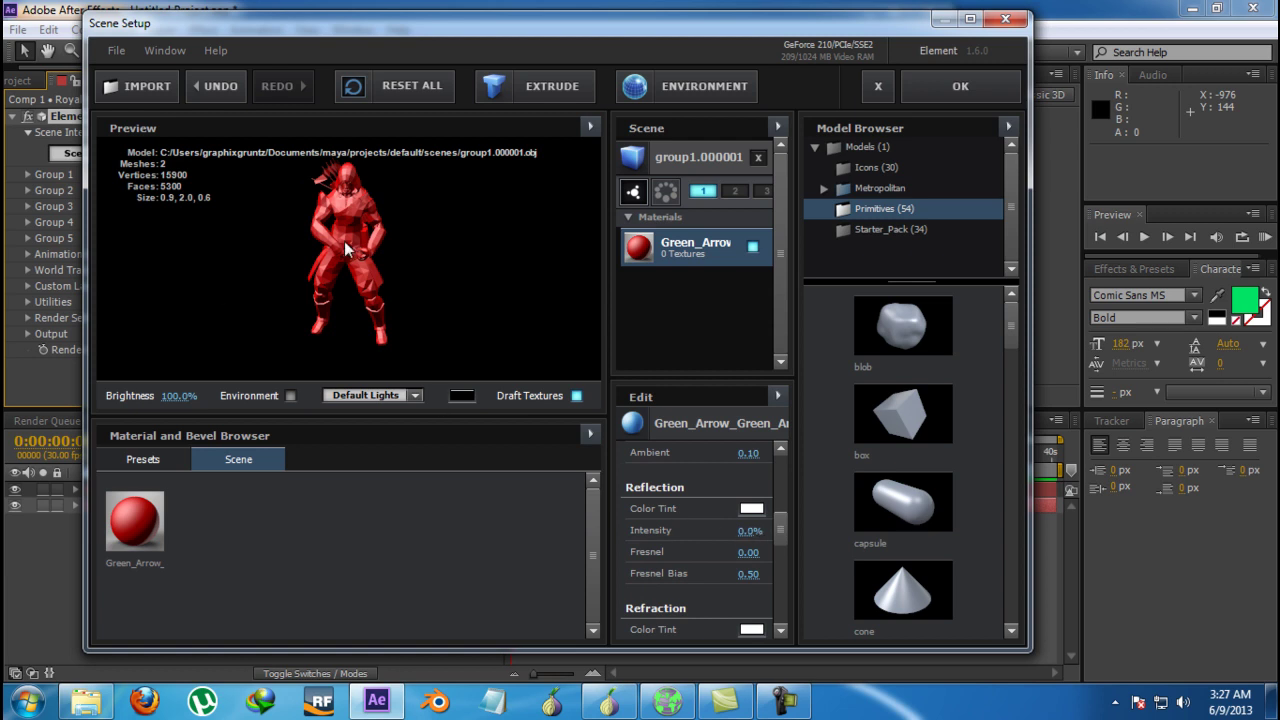
pyautogui.moveTo(344, 242); pyautogui.dragTo(347, 209)
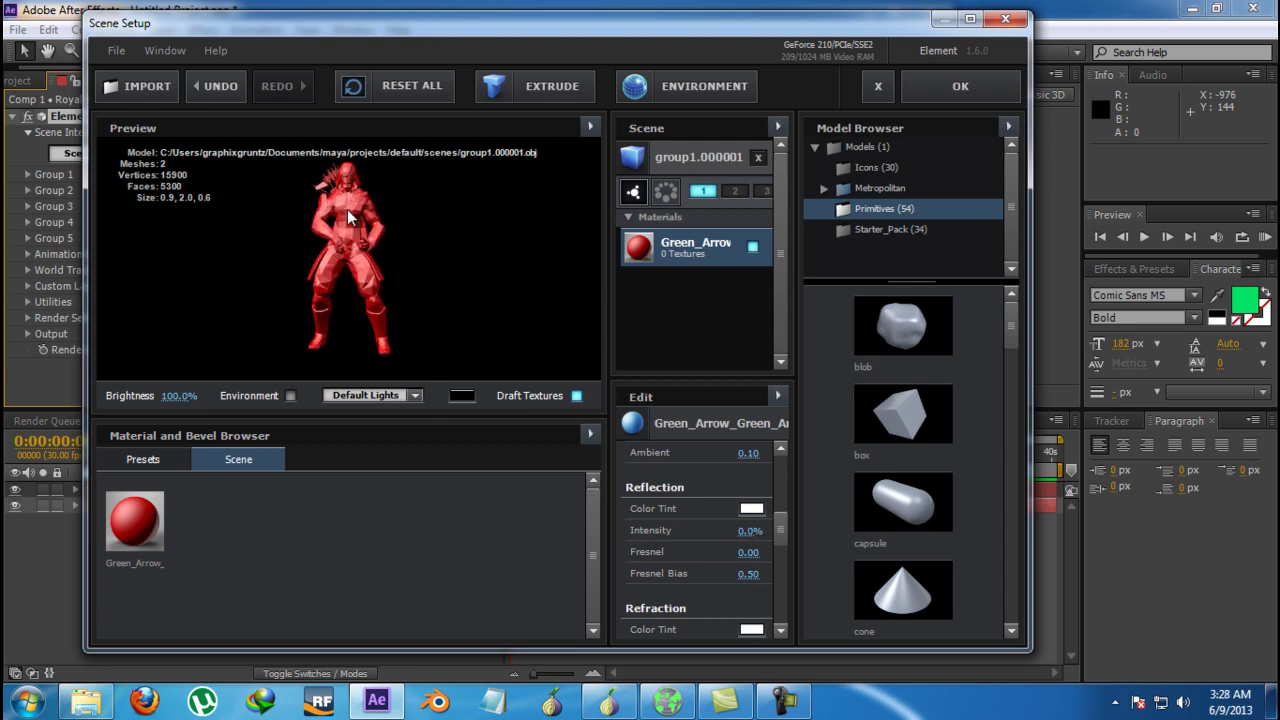
pyautogui.click(785, 701)
pyautogui.click(1210, 626)
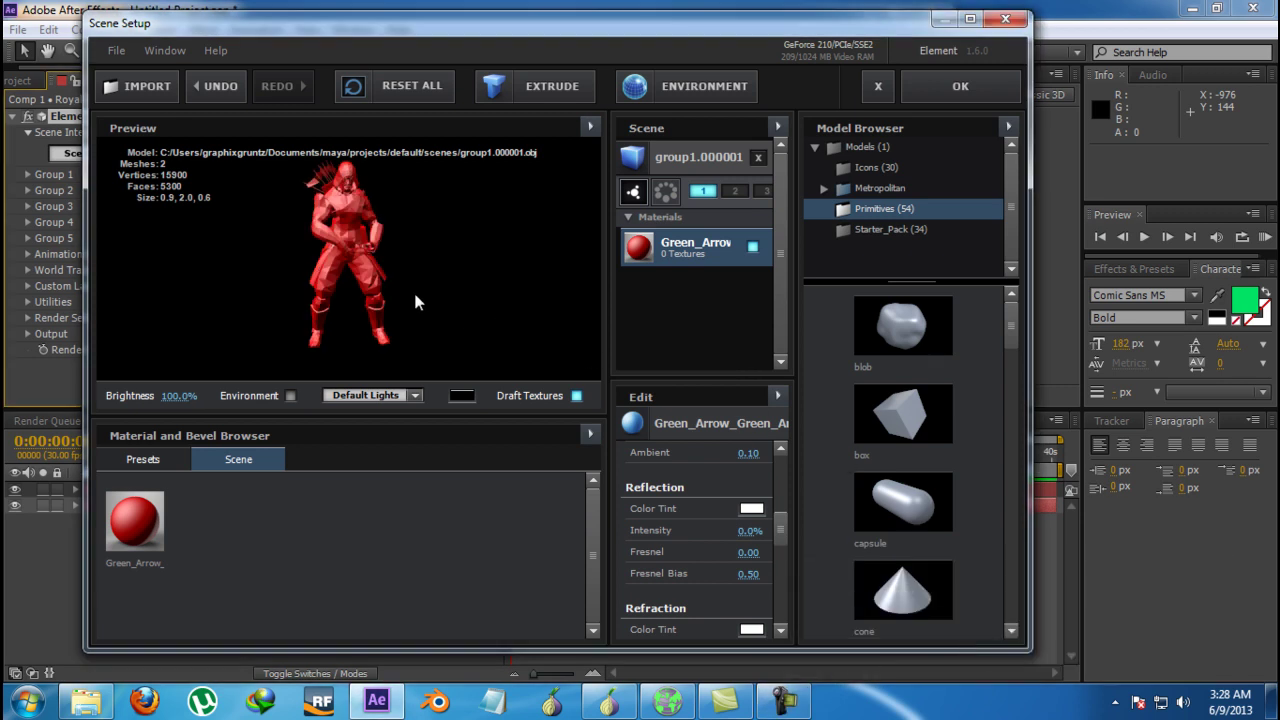
pyautogui.moveTo(322, 259); pyautogui.dragTo(292, 233)
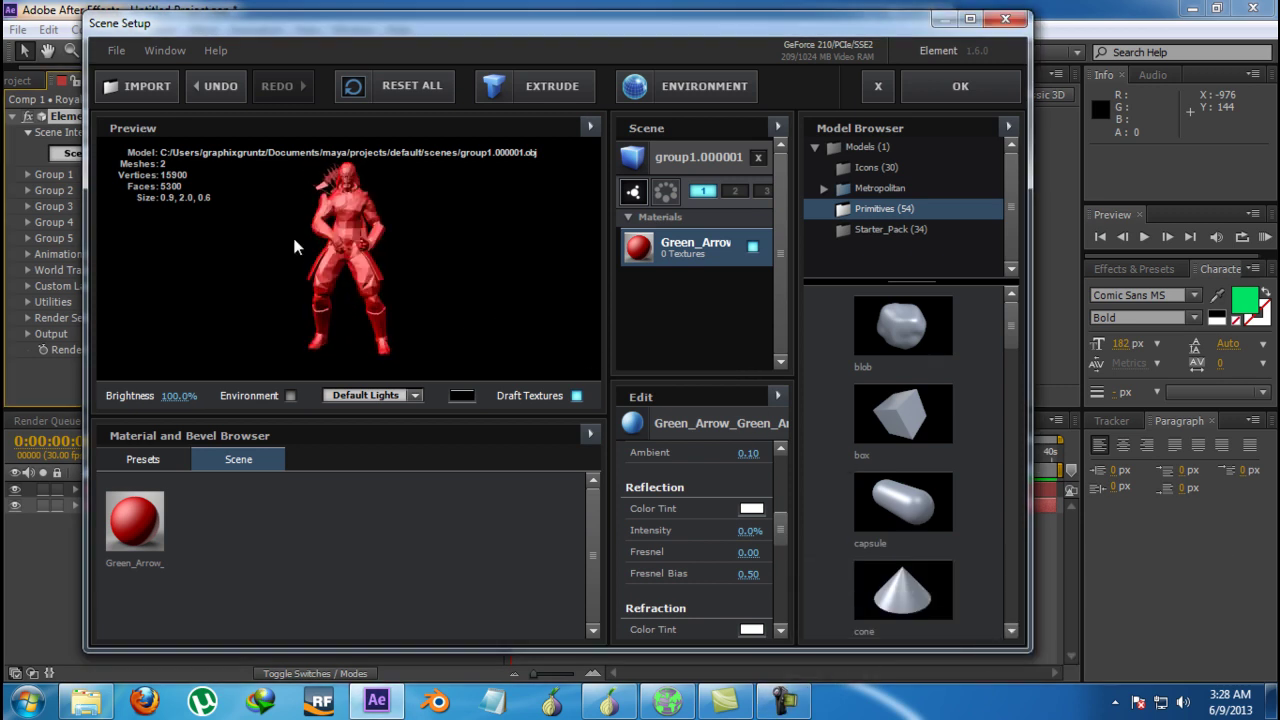
# - Choose Garden from the environment presets in the Texture Channel dialog, after trying Parking
pyautogui.click(704, 86)
pyautogui.click(655, 247)
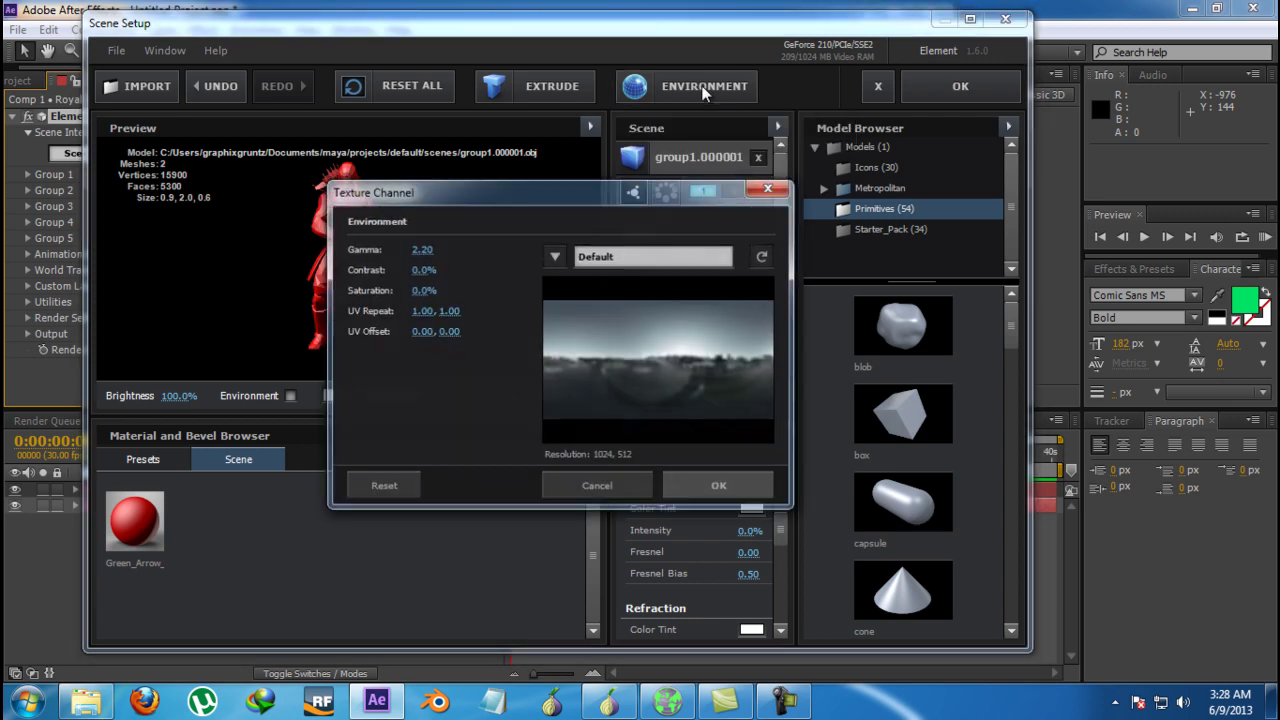
pyautogui.click(565, 258)
pyautogui.click(593, 222)
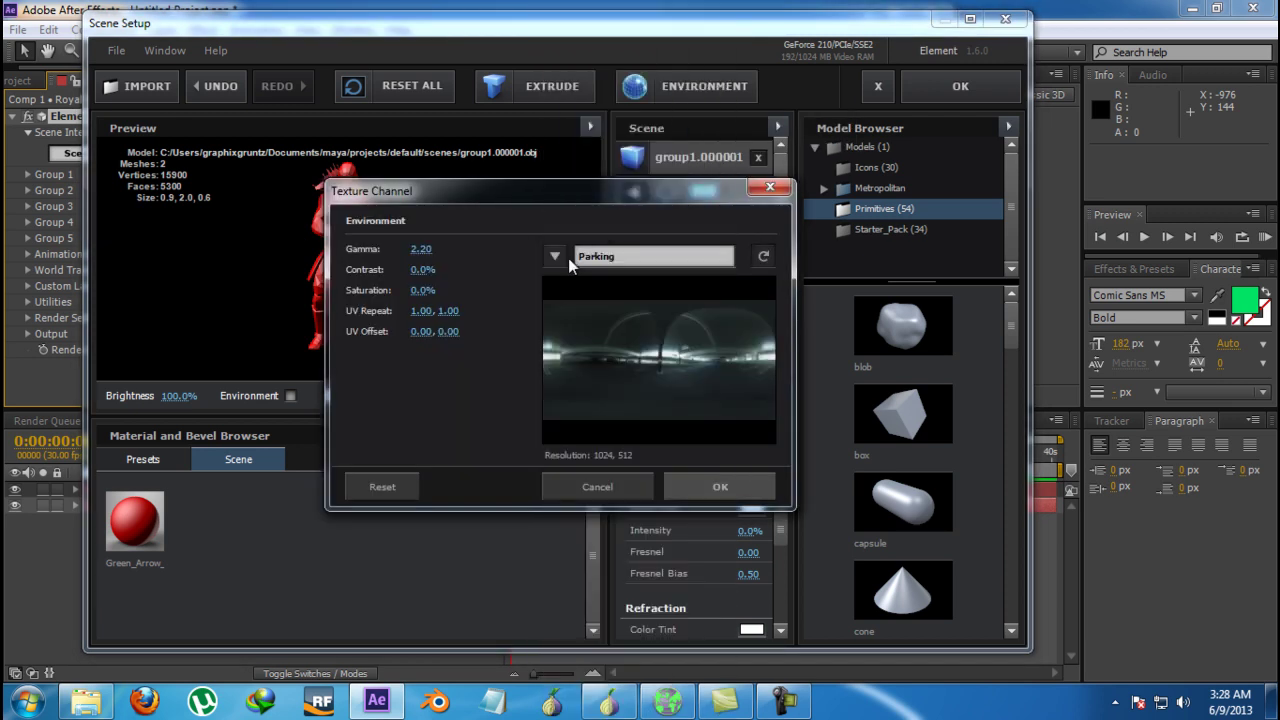
pyautogui.click(566, 258)
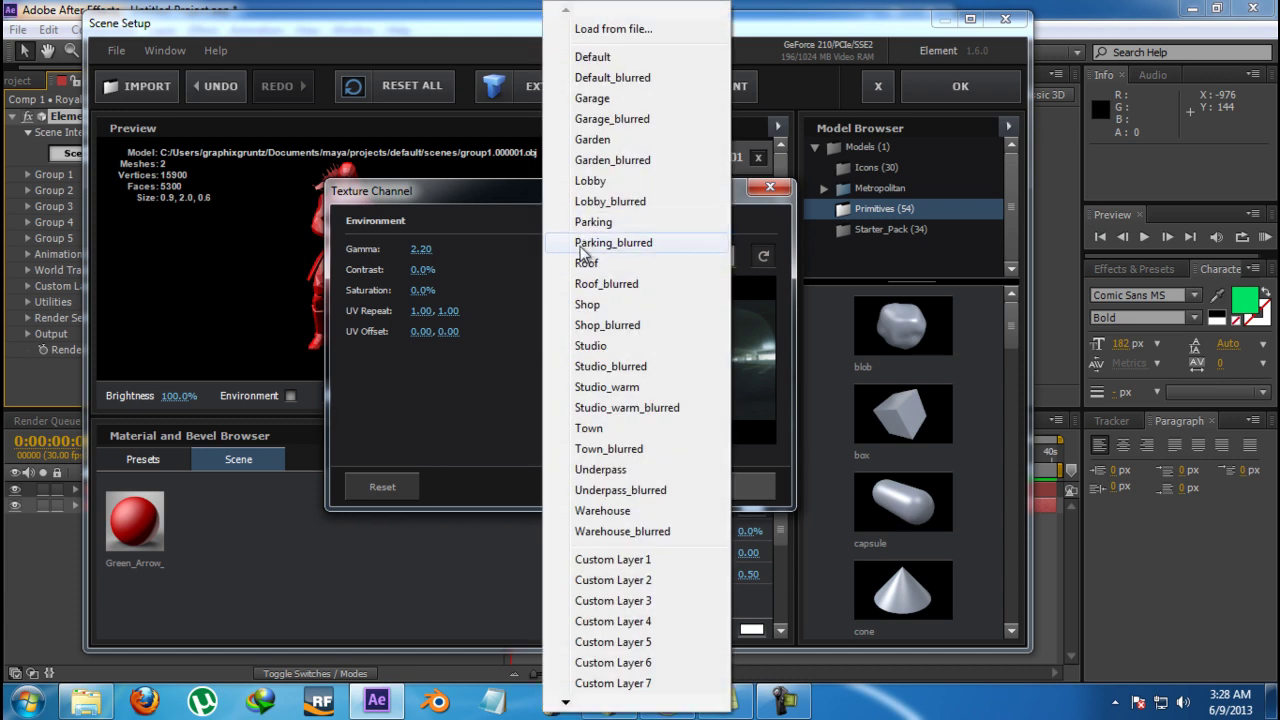
pyautogui.click(613, 29)
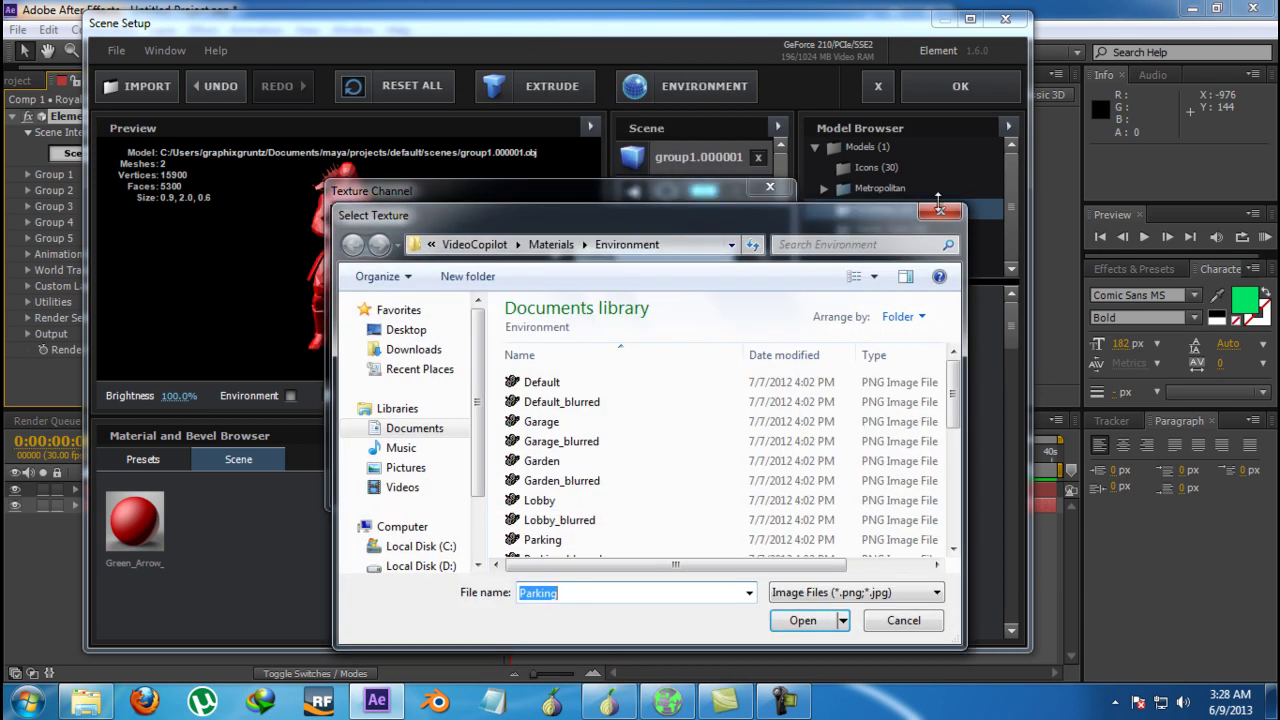
pyautogui.click(941, 214)
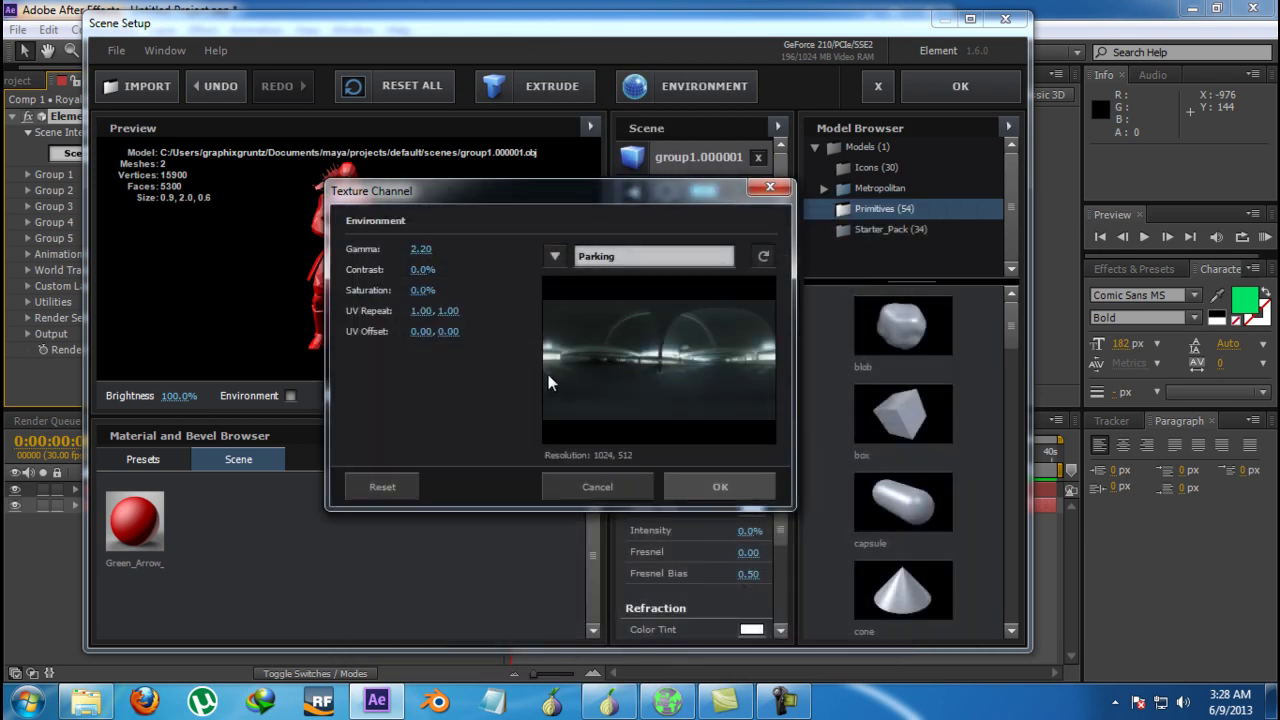
pyautogui.click(555, 258)
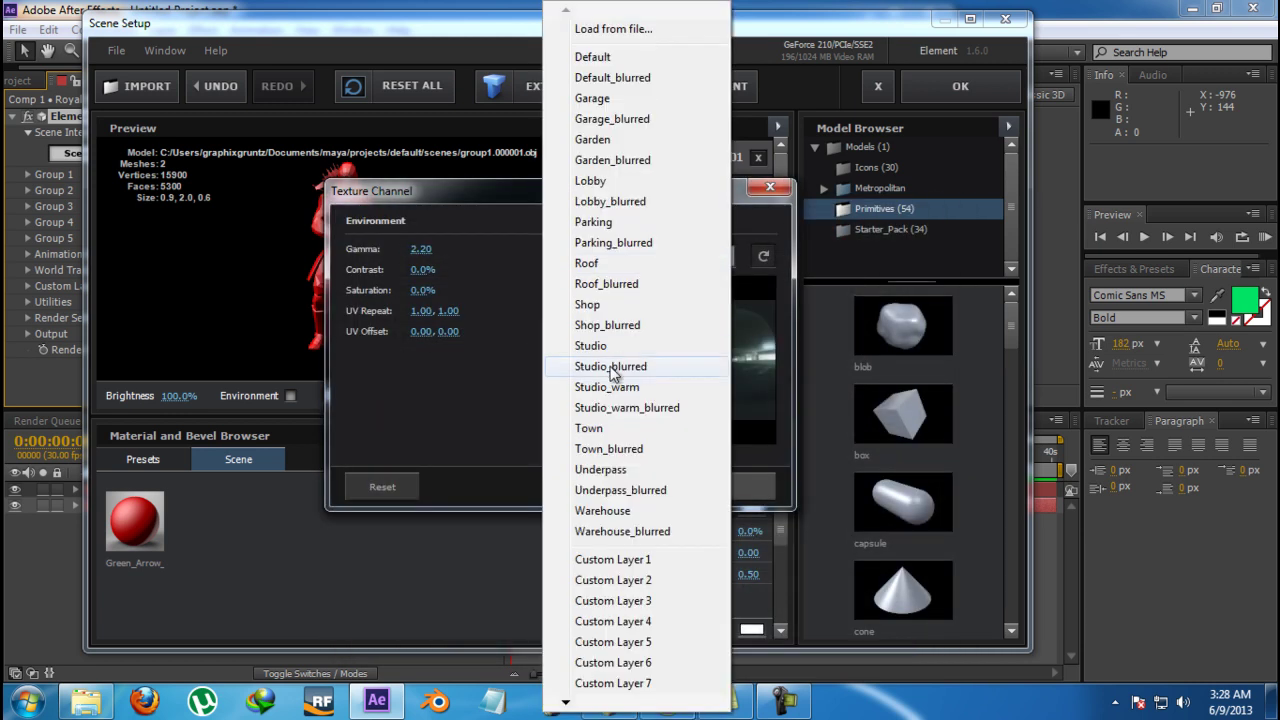
pyautogui.click(603, 139)
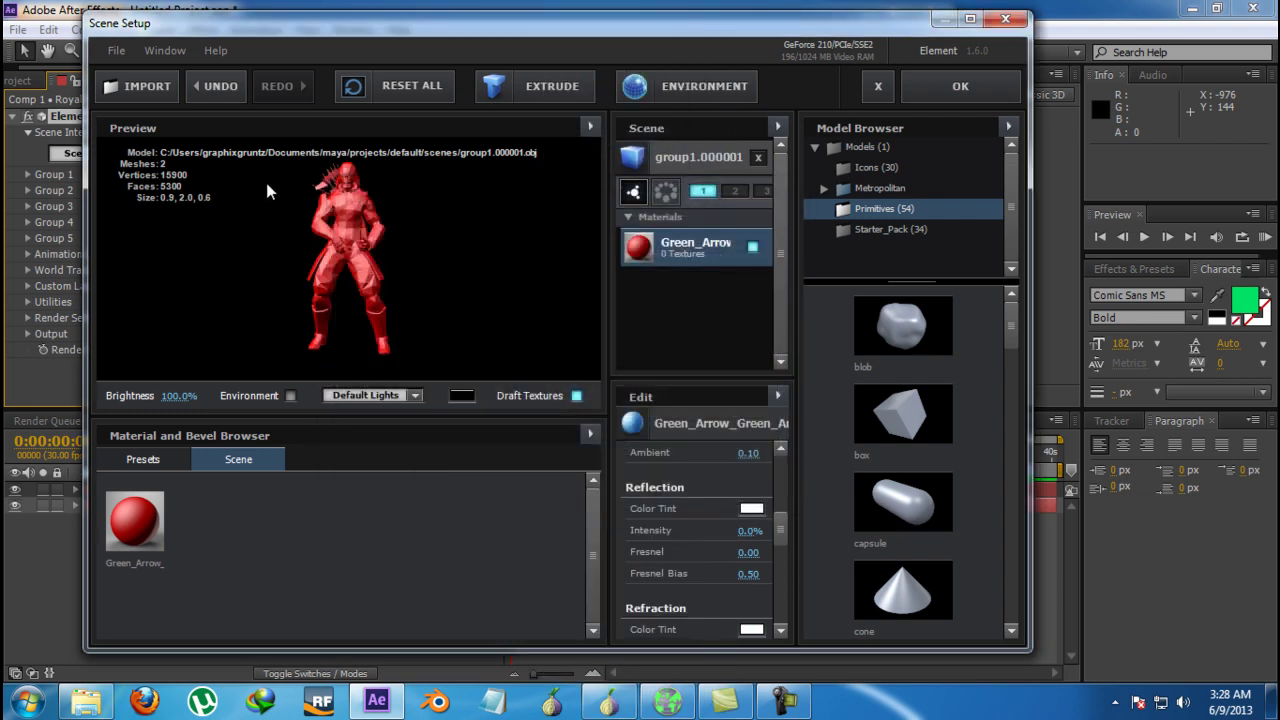
# - Turn on the Environment preview and orbit to see the garden behind the model
pyautogui.click(289, 396)
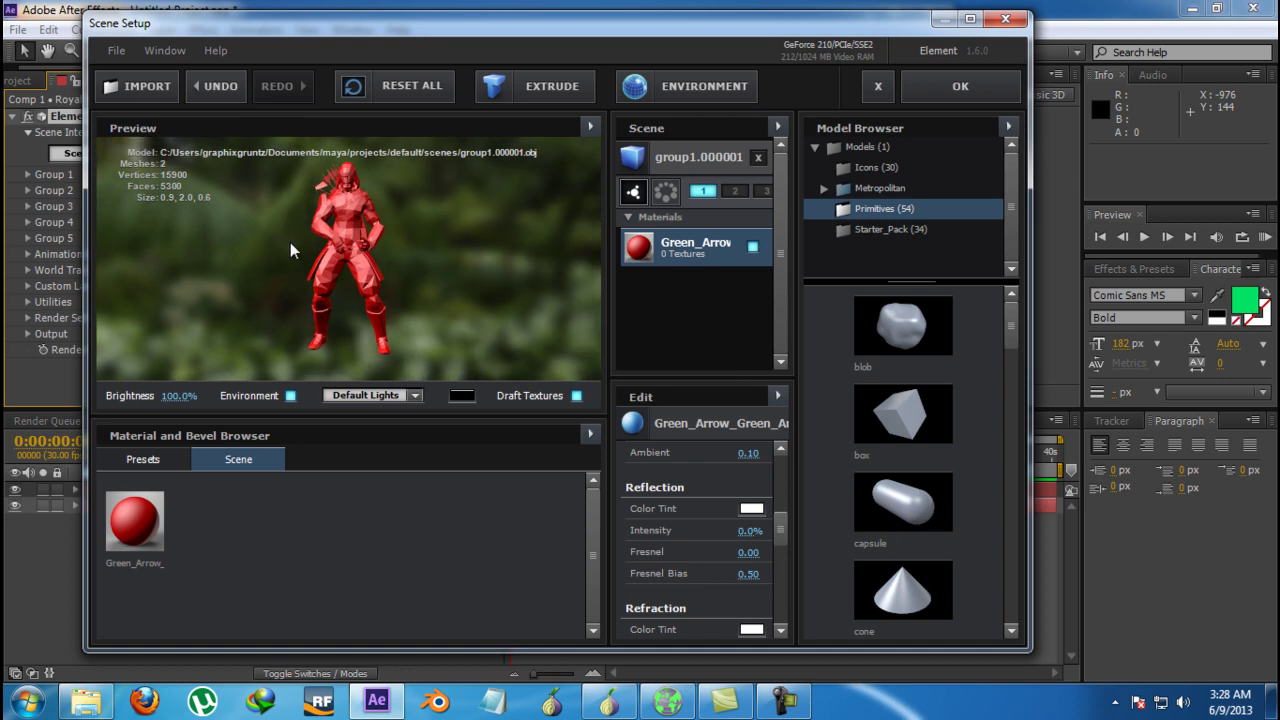
pyautogui.moveTo(290, 242); pyautogui.dragTo(127, 262)
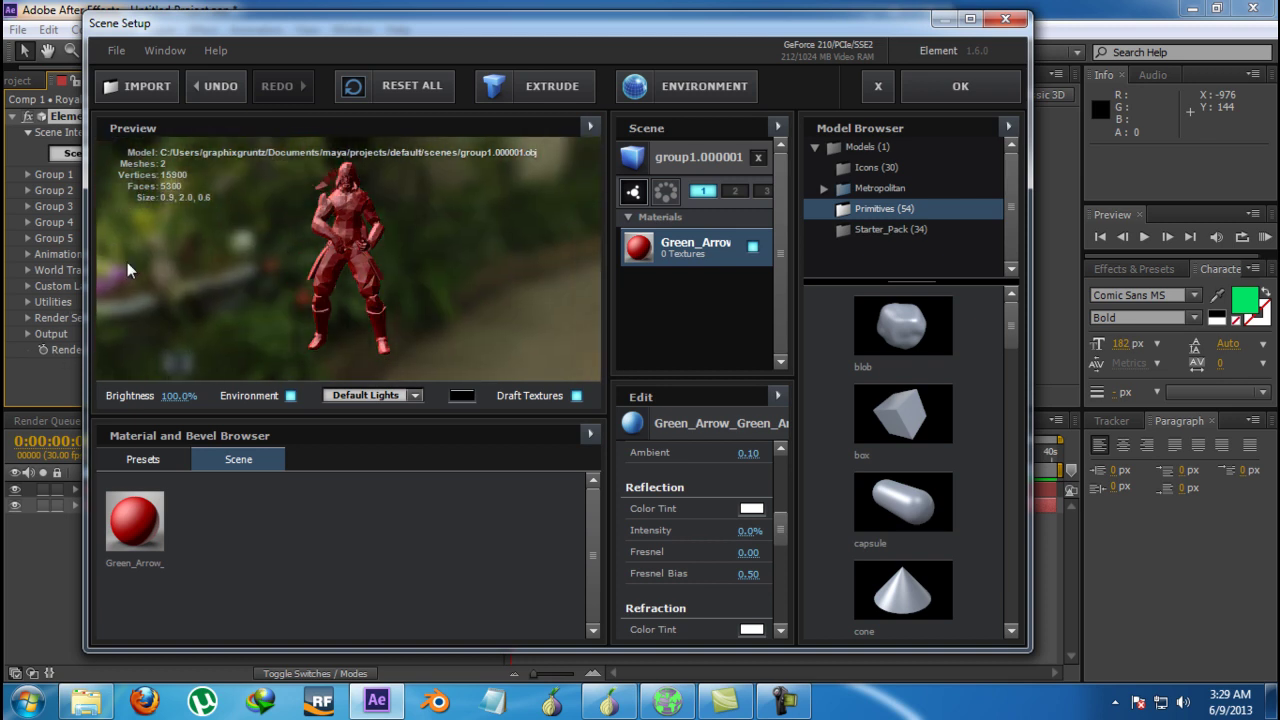
pyautogui.scroll(-3, 737, 524)
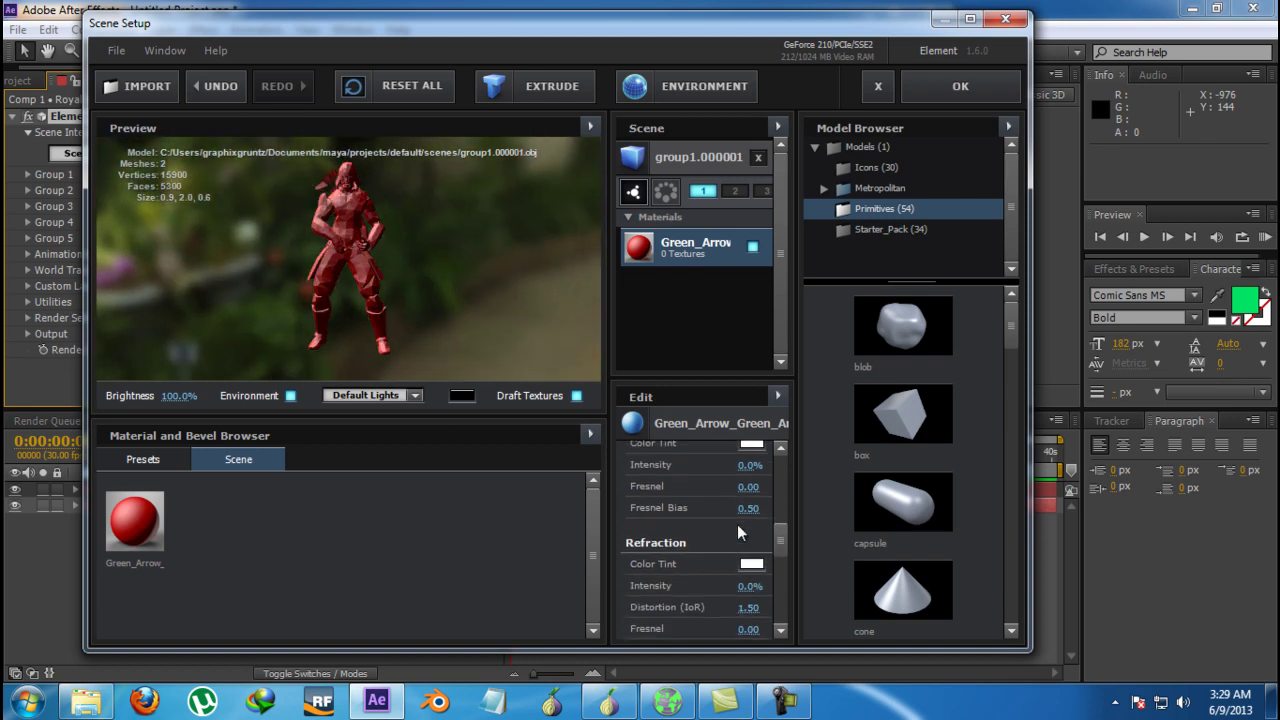
pyautogui.scroll(3, 737, 524)
# - Set Reflection Intensity to 11% and Fresnel to 0
pyautogui.moveTo(749, 531)
pyautogui.mouseDown()
pyautogui.moveTo(914, 538)
pyautogui.moveTo(744, 556)
pyautogui.moveTo(845, 551)
pyautogui.moveTo(747, 585)
pyautogui.mouseUp()
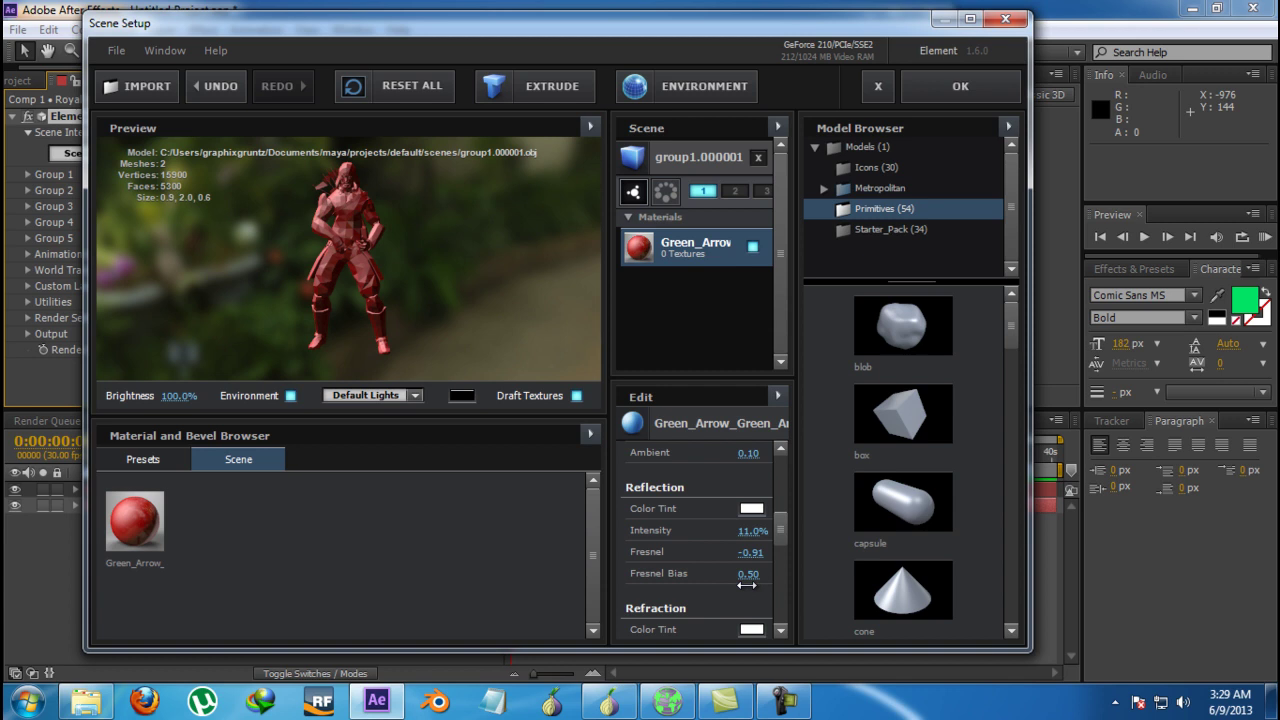
pyautogui.click(752, 552)
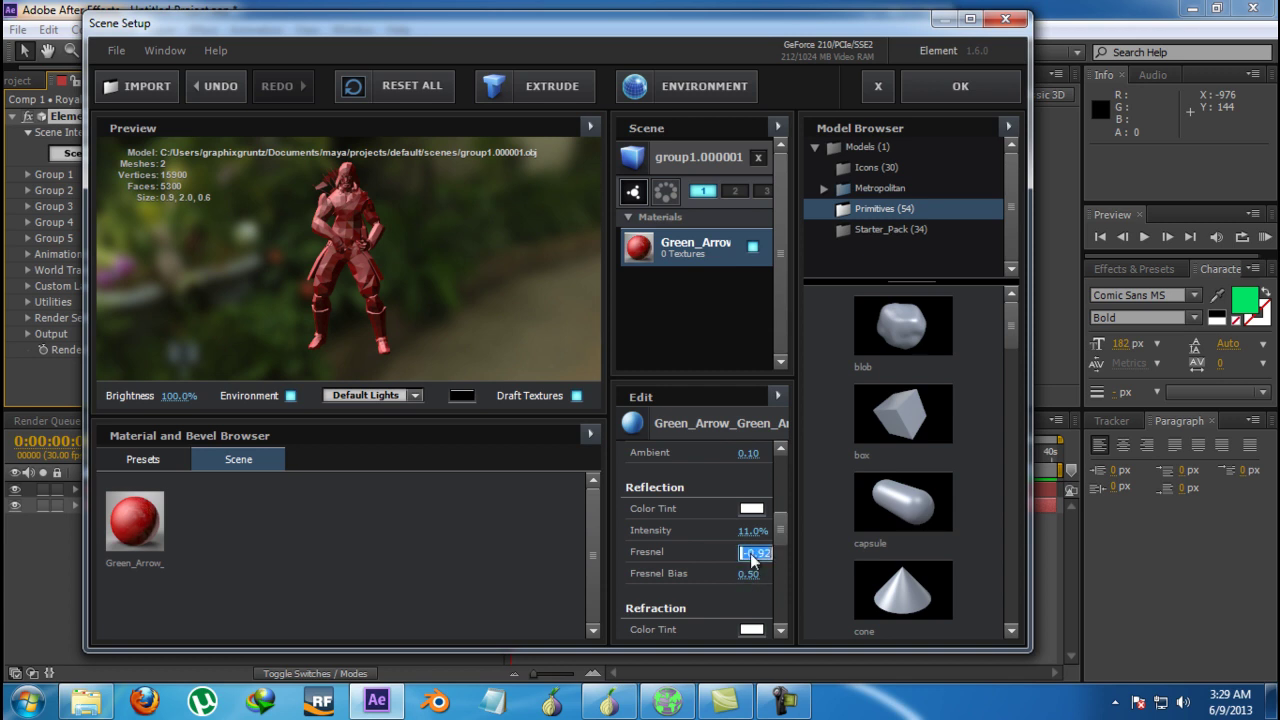
pyautogui.write('0')
pyautogui.press('Return')
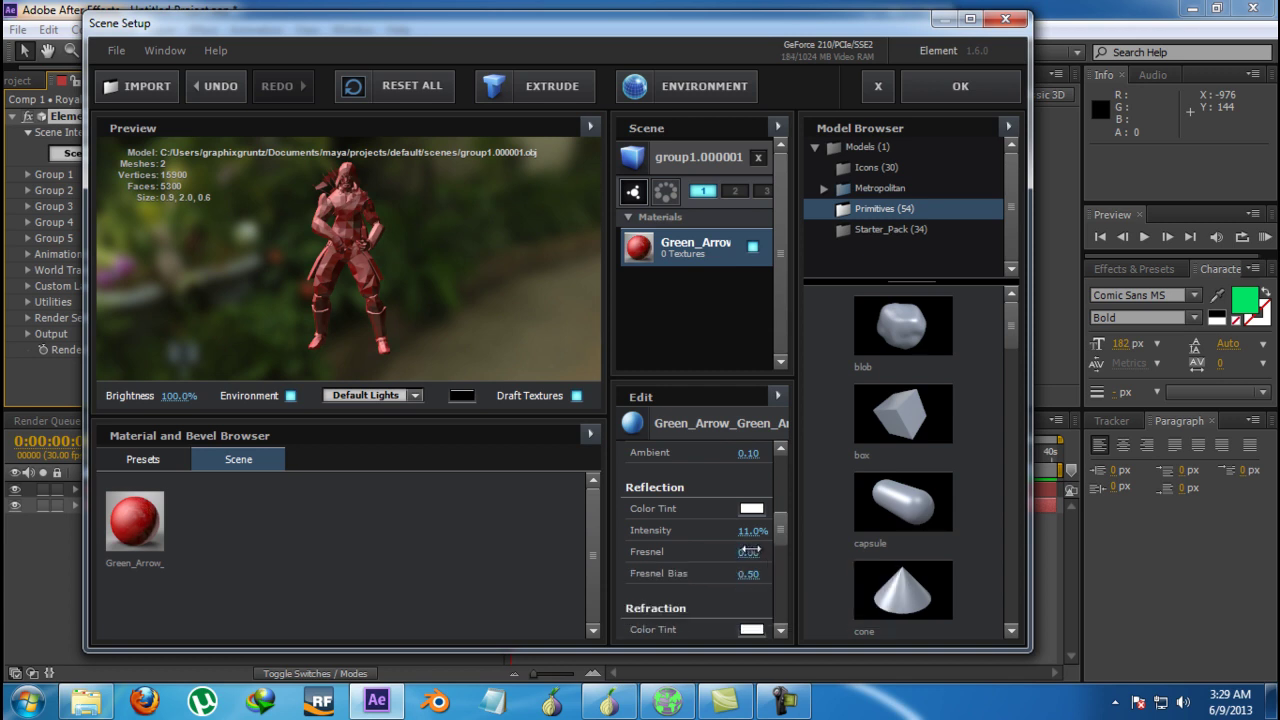
pyautogui.scroll(-2, 752, 560)
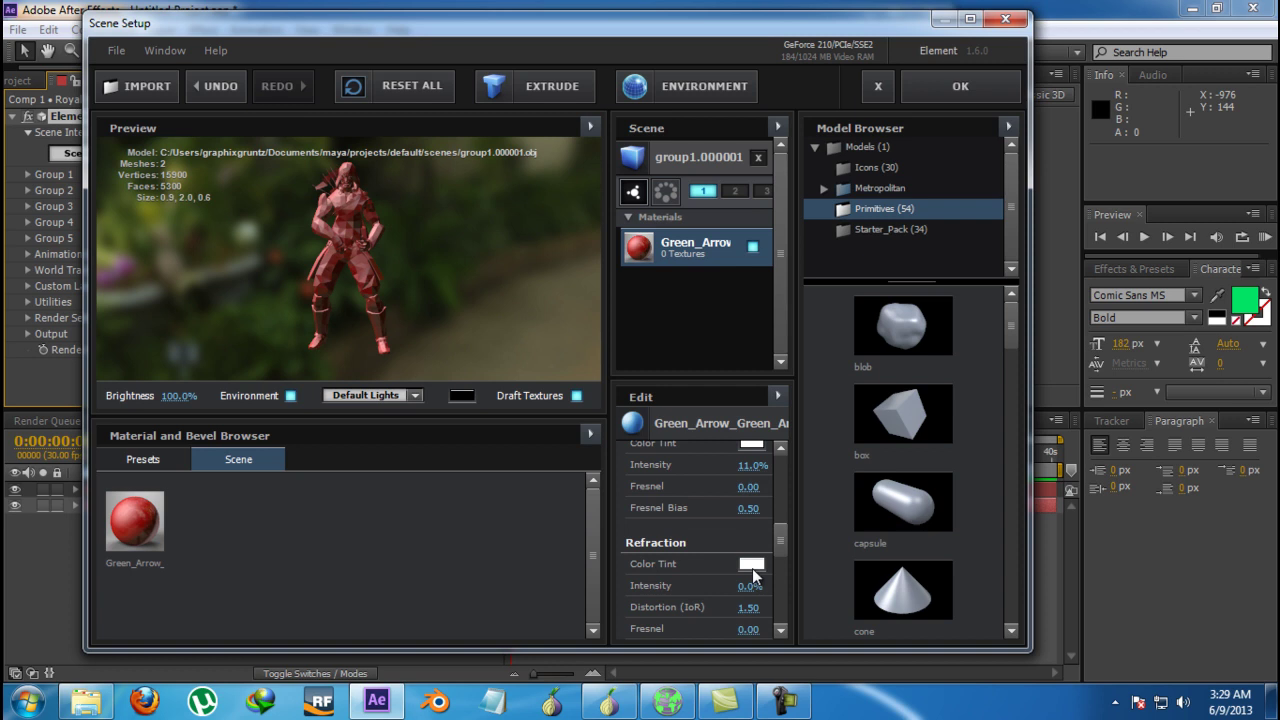
# - Set refraction Intensity to 65% and Distortion (IoR) to 1.04
pyautogui.moveTo(761, 585); pyautogui.dragTo(815, 585)
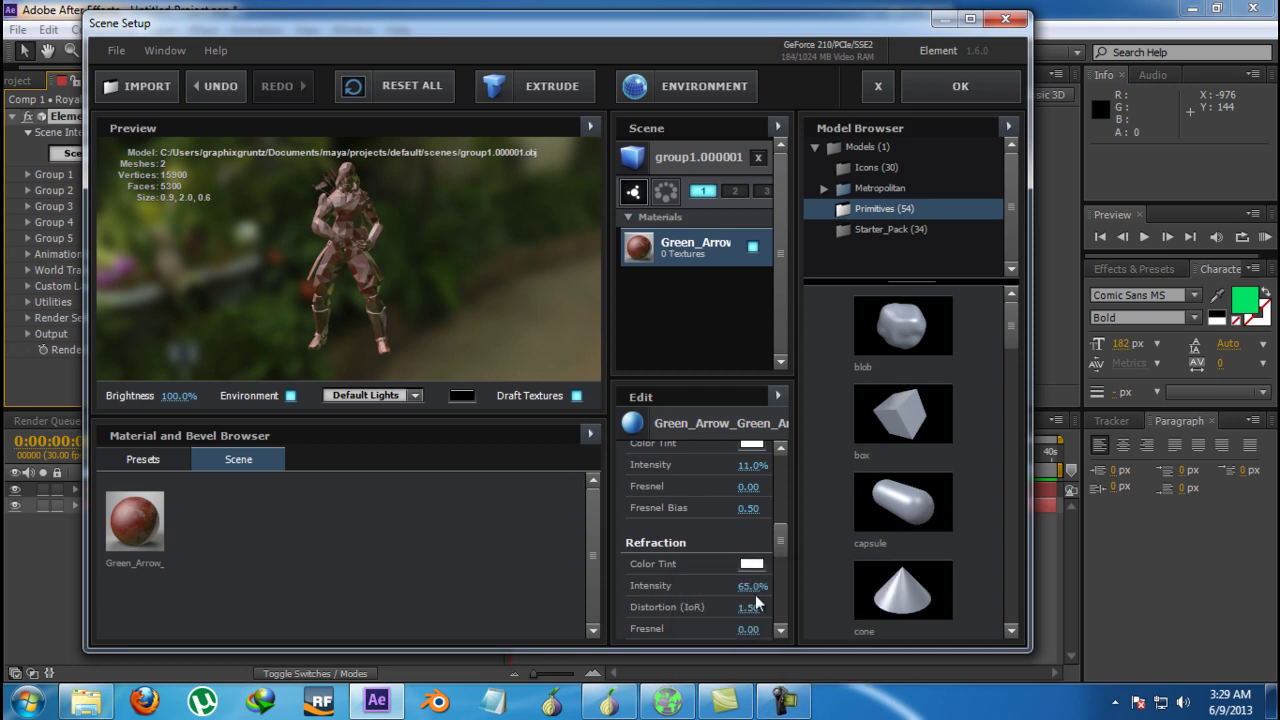
pyautogui.moveTo(752, 606); pyautogui.dragTo(718, 612)
pyautogui.moveTo(378, 262); pyautogui.dragTo(298, 237)
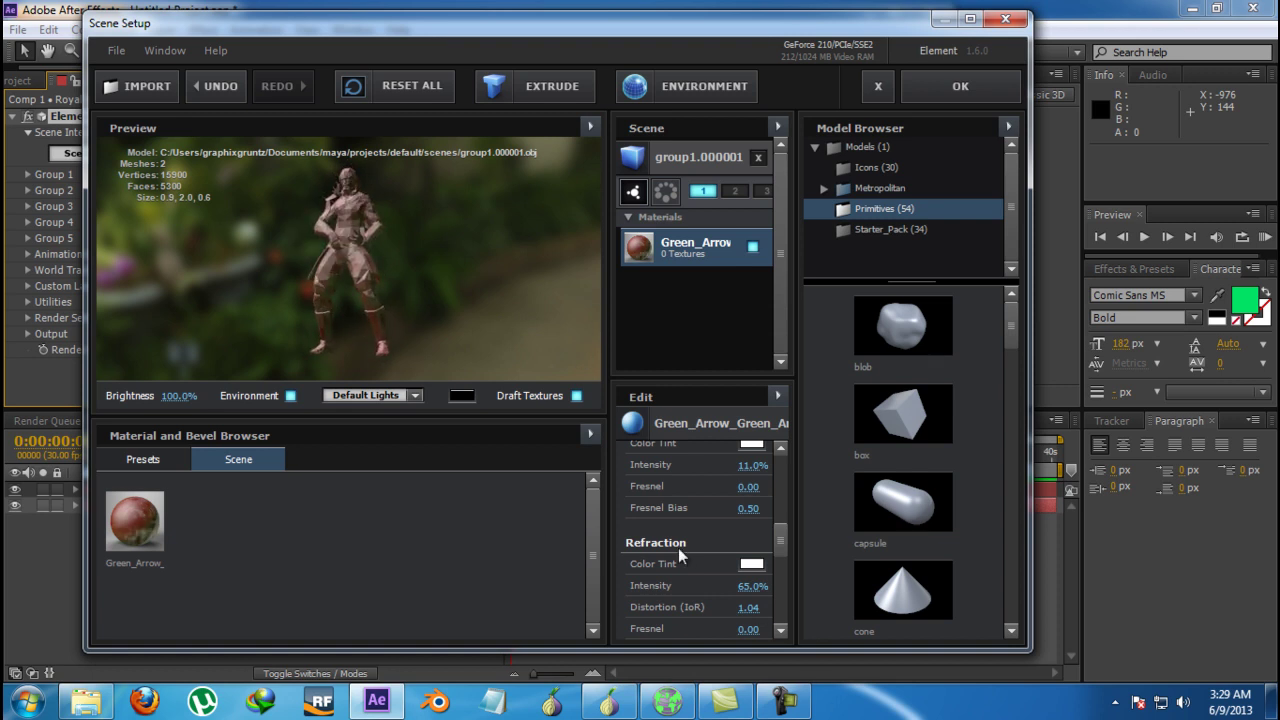
pyautogui.scroll(-3, 678, 548)
# - Give the material a blue 0047FF illumination colour at 11% Illumination Intensity
pyautogui.scroll(-2, 722, 563)
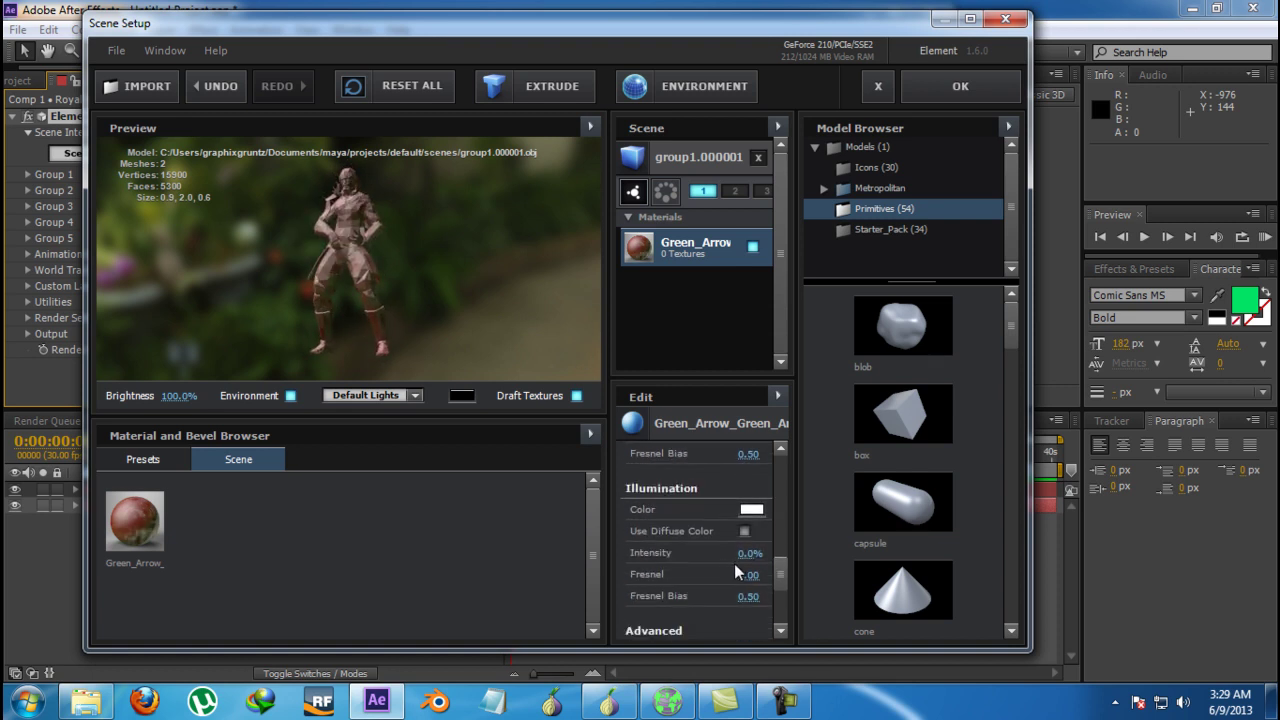
pyautogui.click(751, 509)
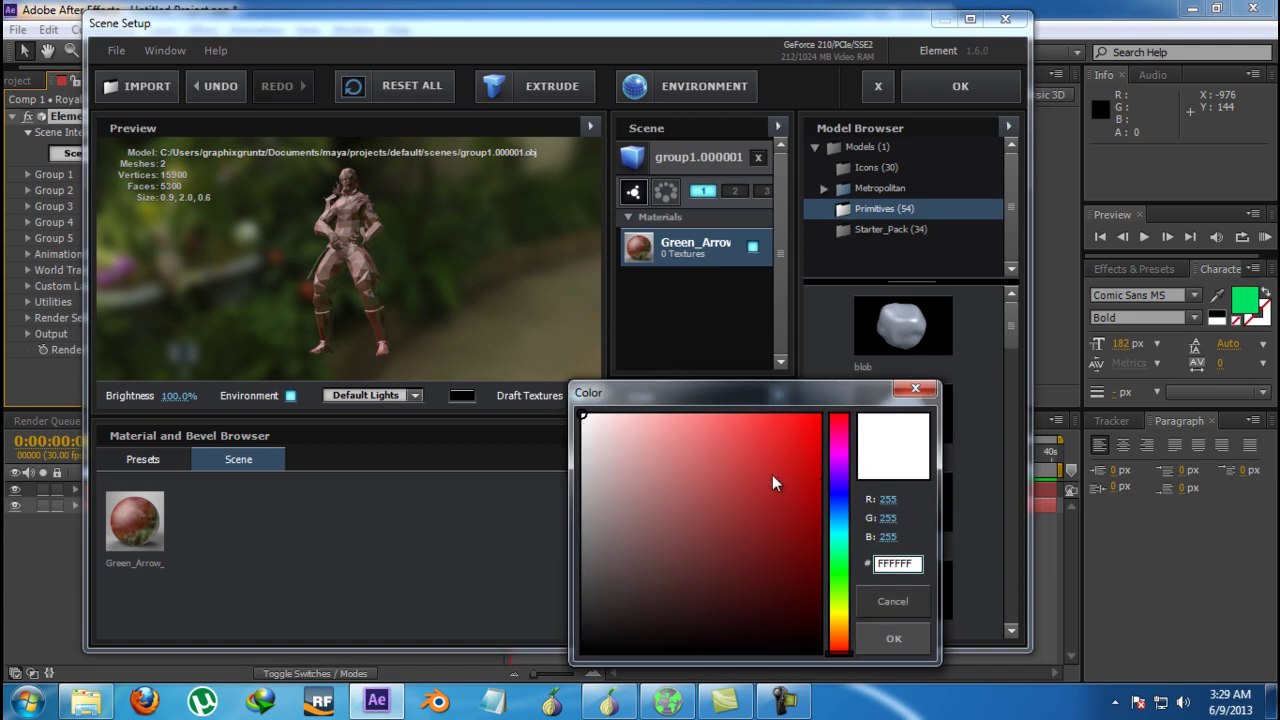
pyautogui.click(839, 505)
pyautogui.click(820, 415)
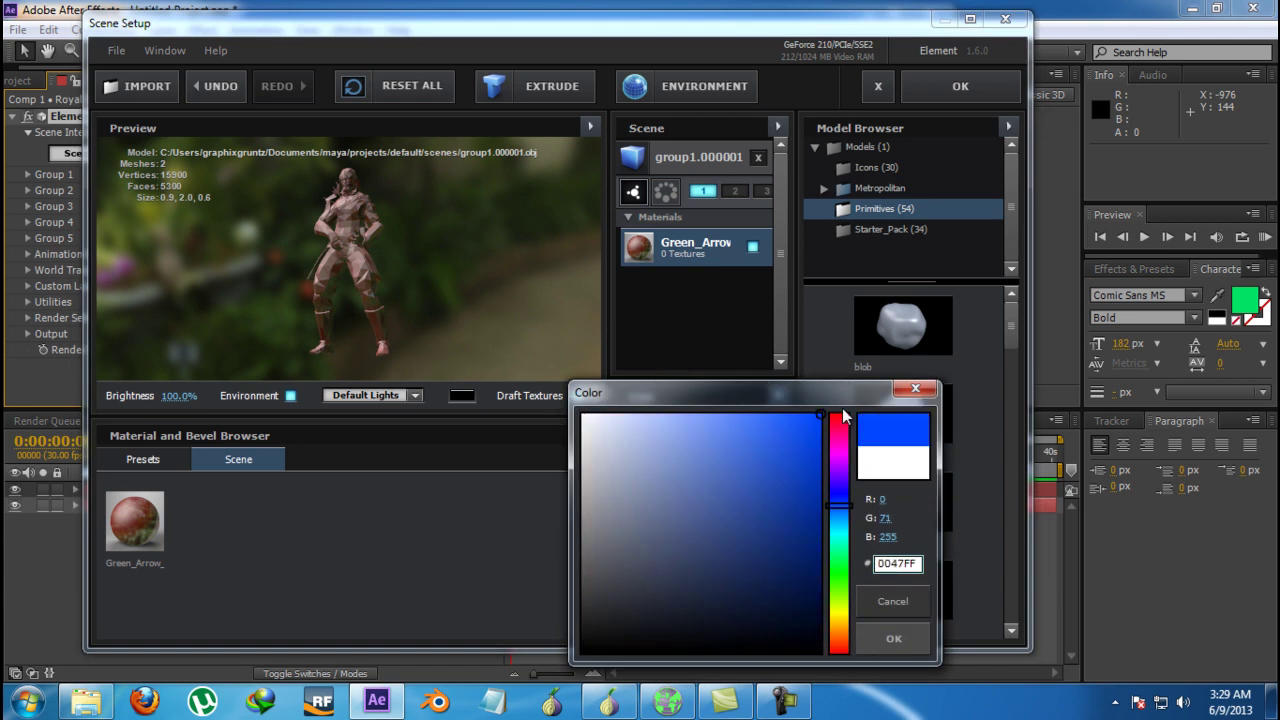
pyautogui.click(895, 637)
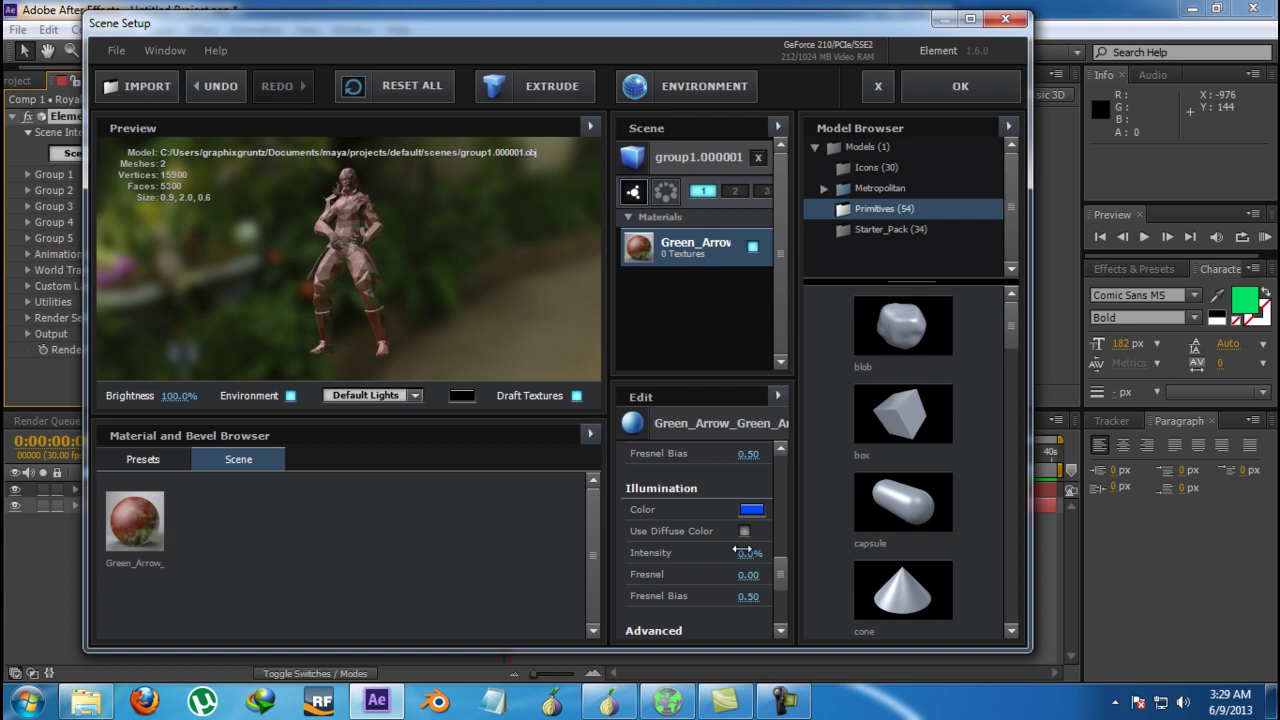
pyautogui.moveTo(742, 550); pyautogui.dragTo(752, 554)
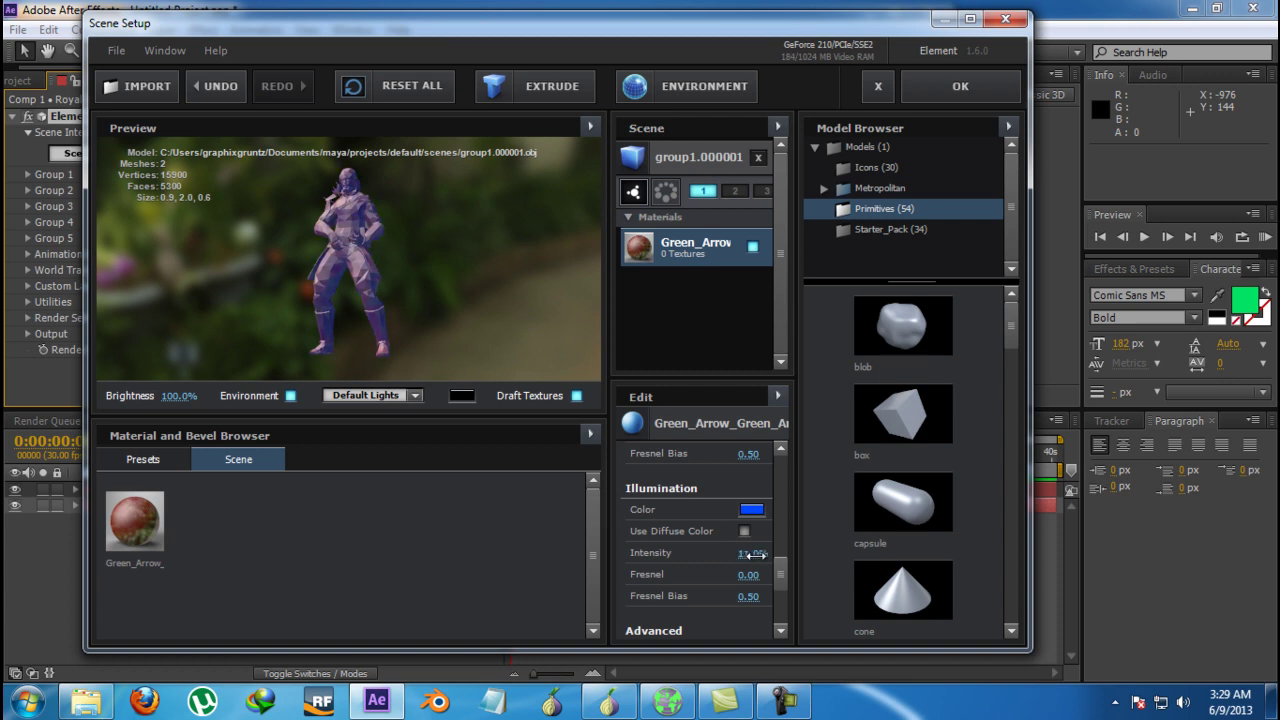
pyautogui.moveTo(400, 280); pyautogui.dragTo(378, 218)
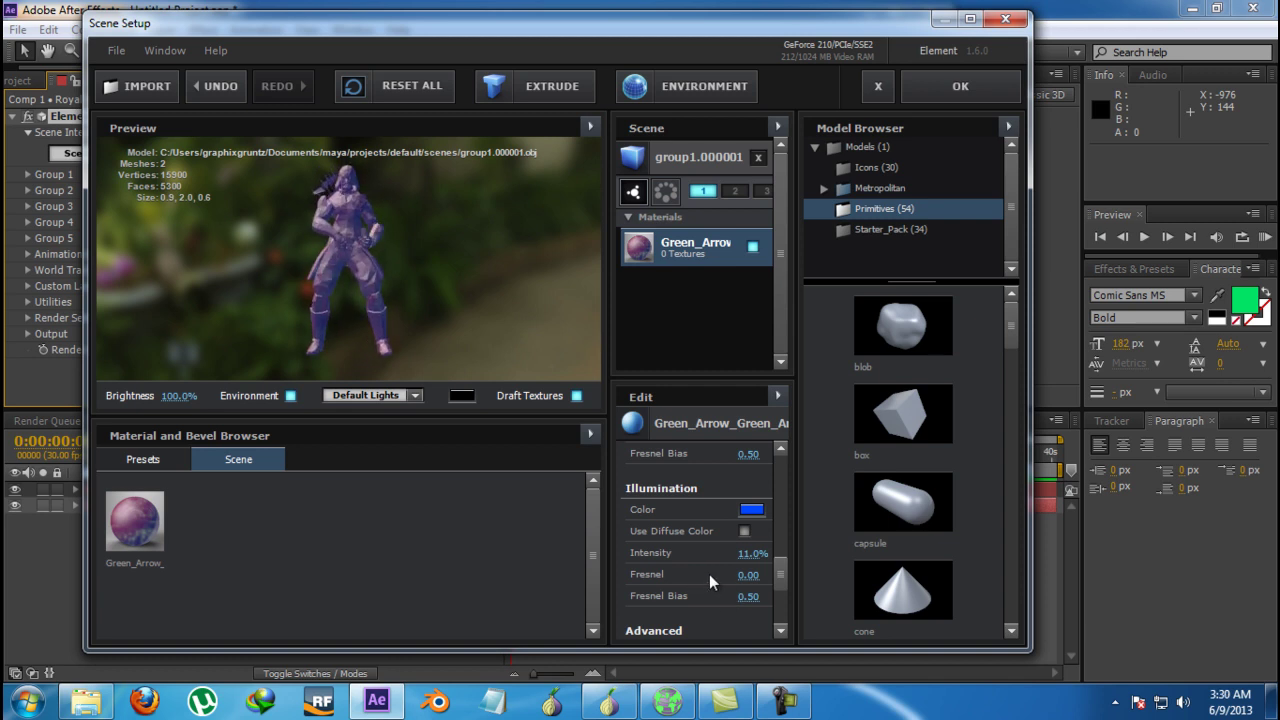
# - Change the illumination colour to pure white FFFFFF
pyautogui.scroll(-2, 720, 572)
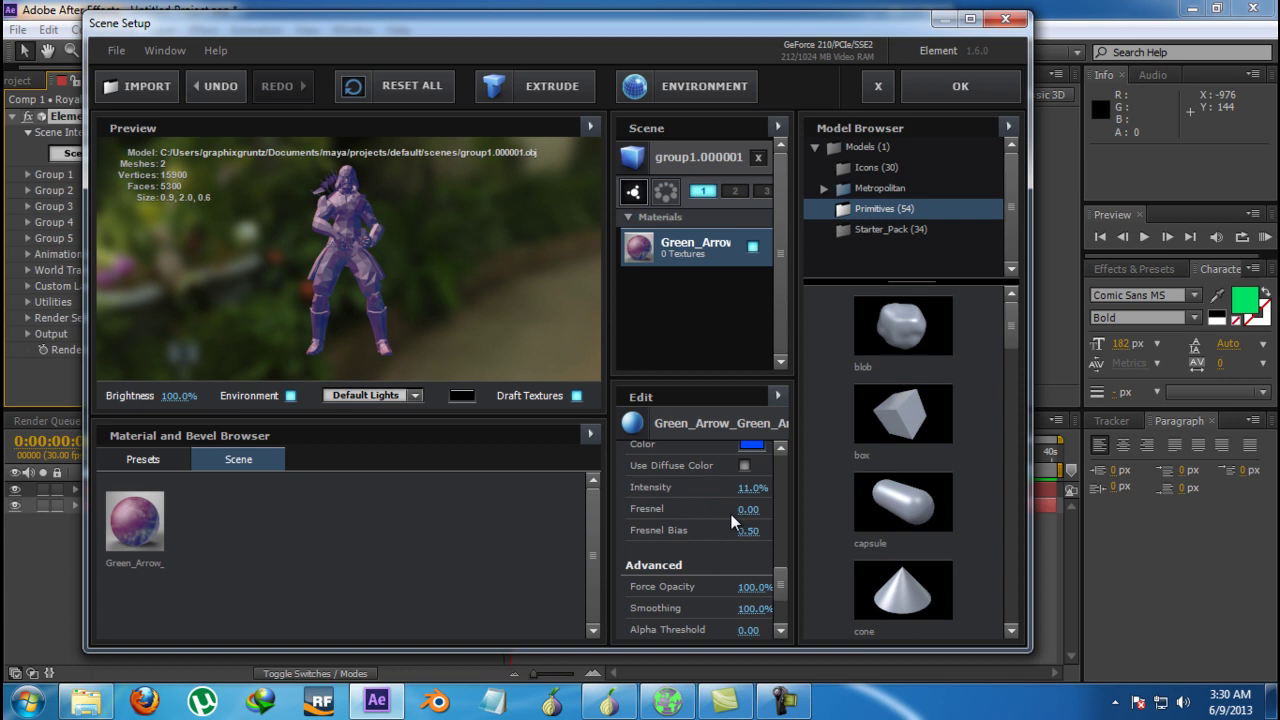
pyautogui.scroll(2, 726, 497)
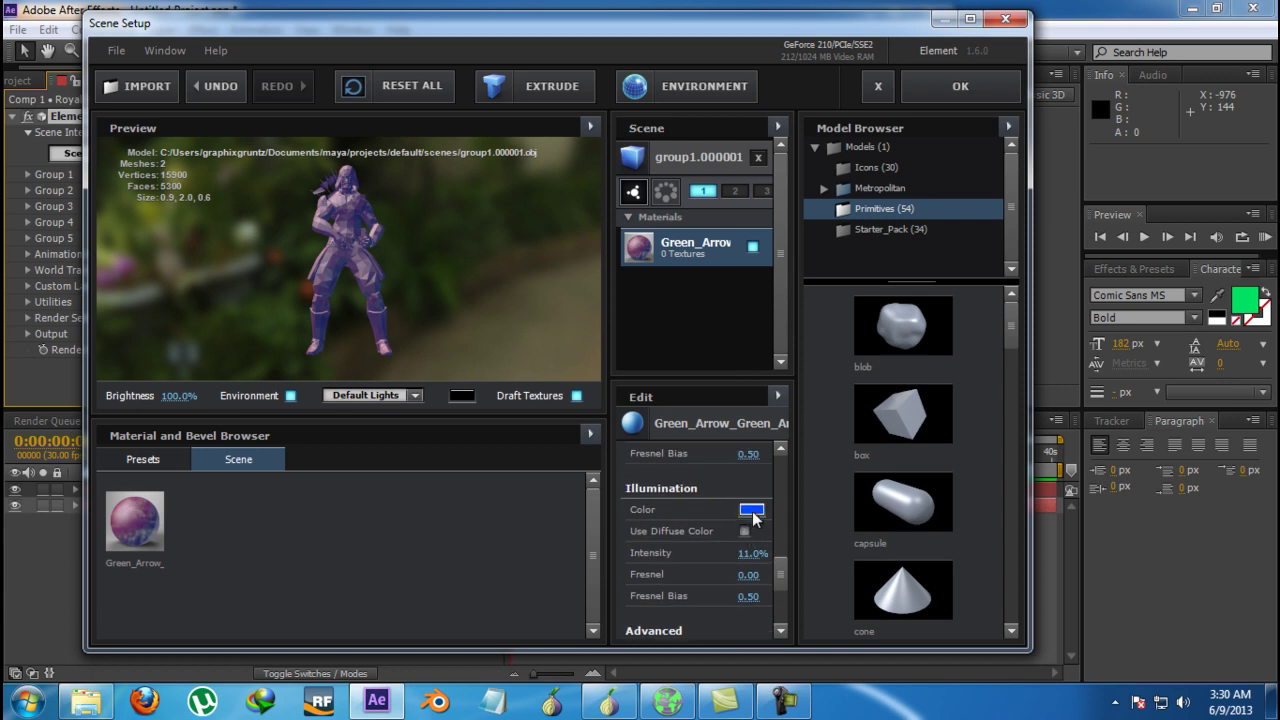
pyautogui.click(754, 512)
pyautogui.moveTo(745, 520); pyautogui.dragTo(514, 374)
pyautogui.click(900, 640)
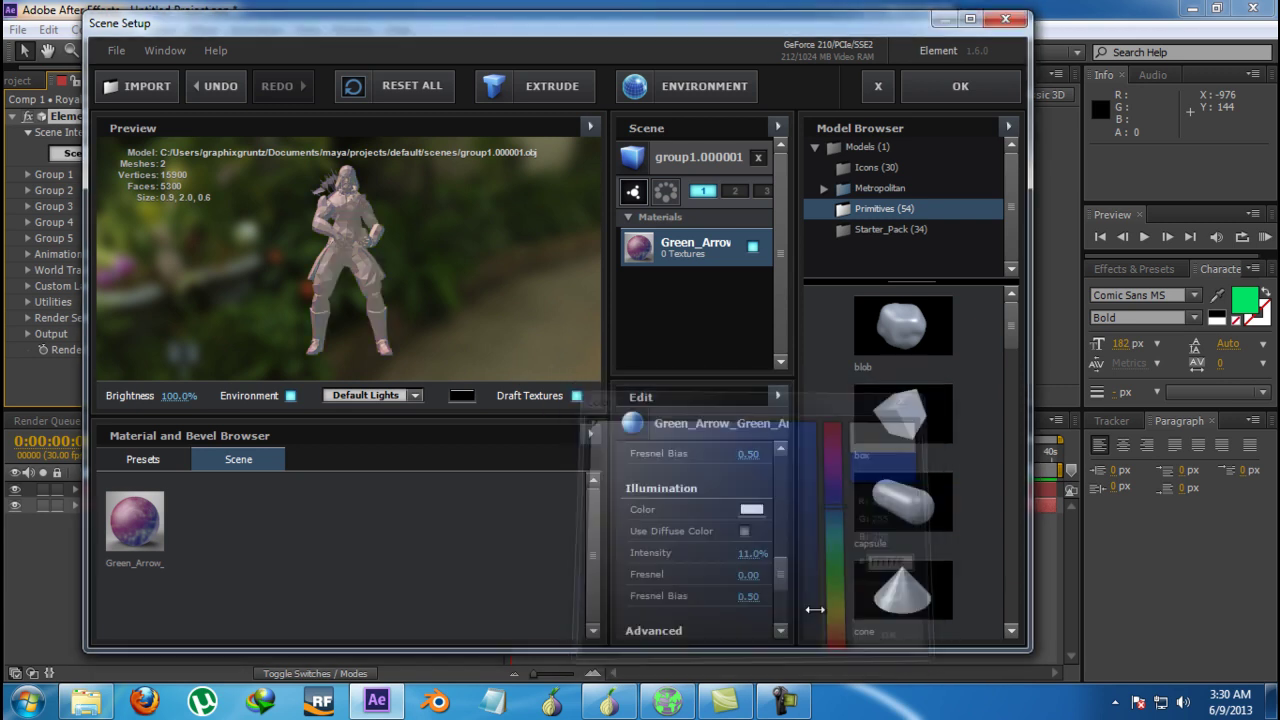
# - Set Force Opacity to 43% and Alpha Threshold to 0.01, leaving Matte Shadow off
pyautogui.scroll(-4, 663, 539)
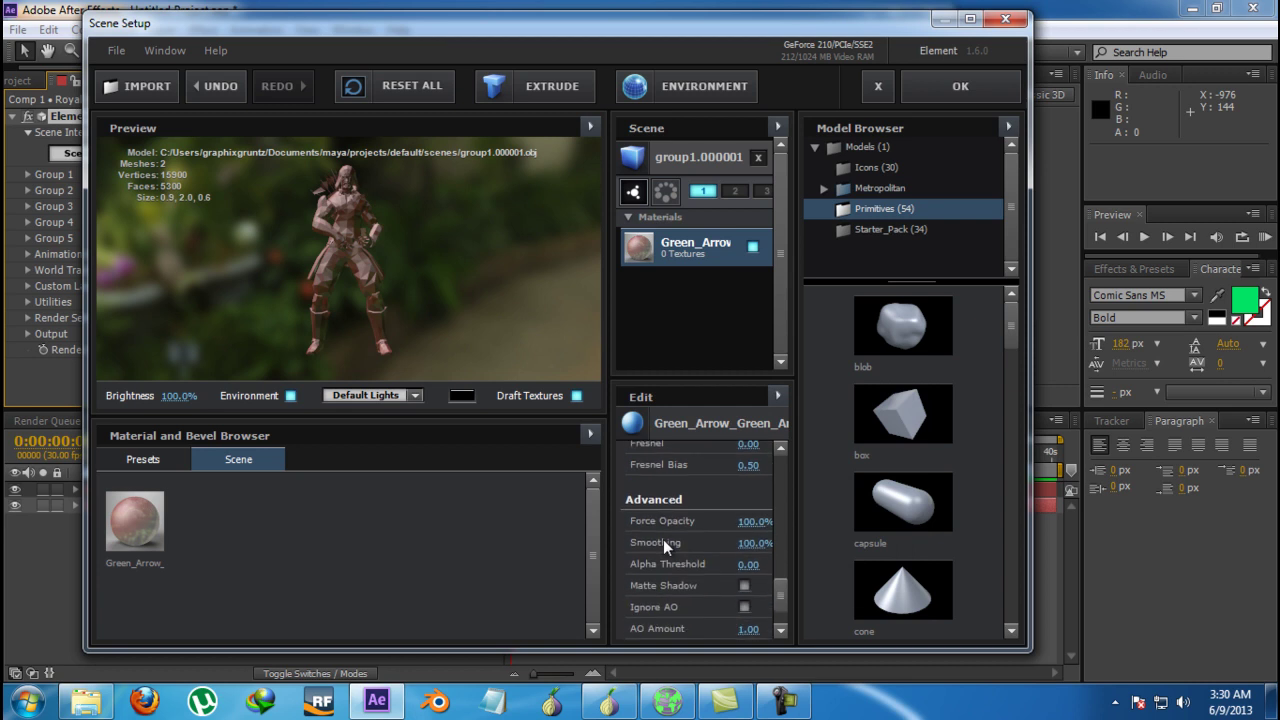
pyautogui.moveTo(754, 521); pyautogui.dragTo(697, 524)
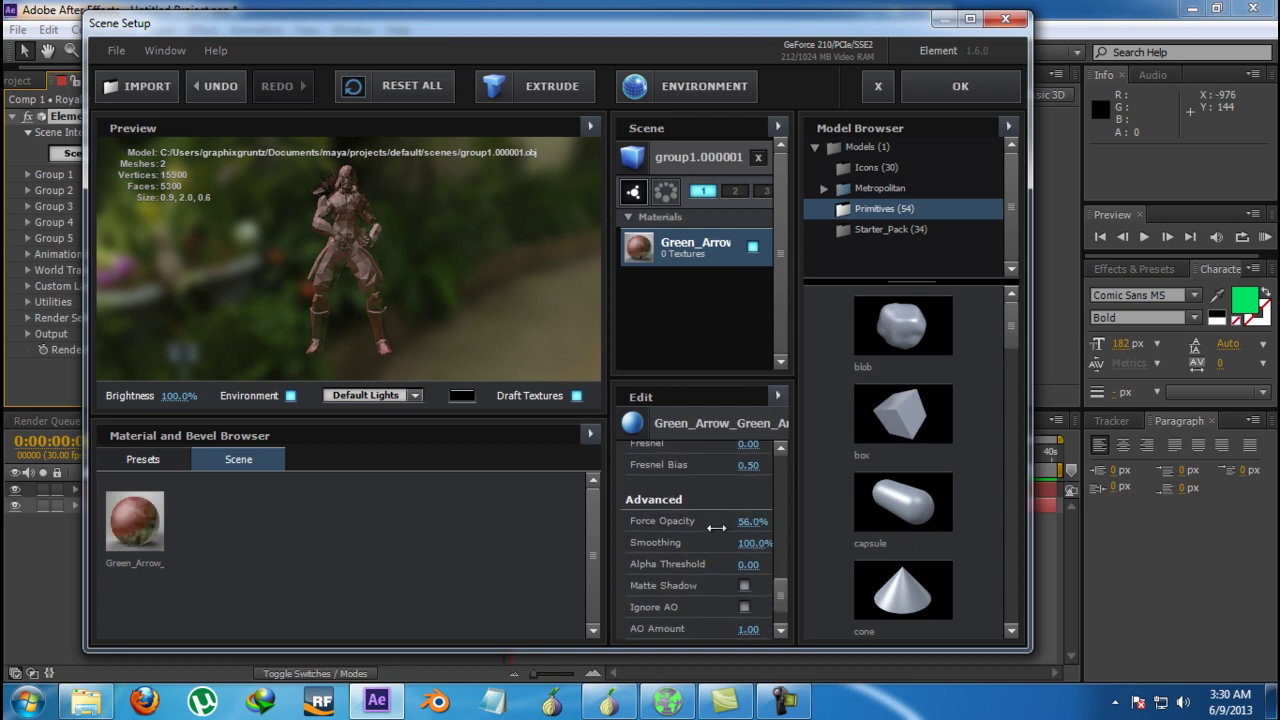
pyautogui.moveTo(350, 287); pyautogui.dragTo(307, 306)
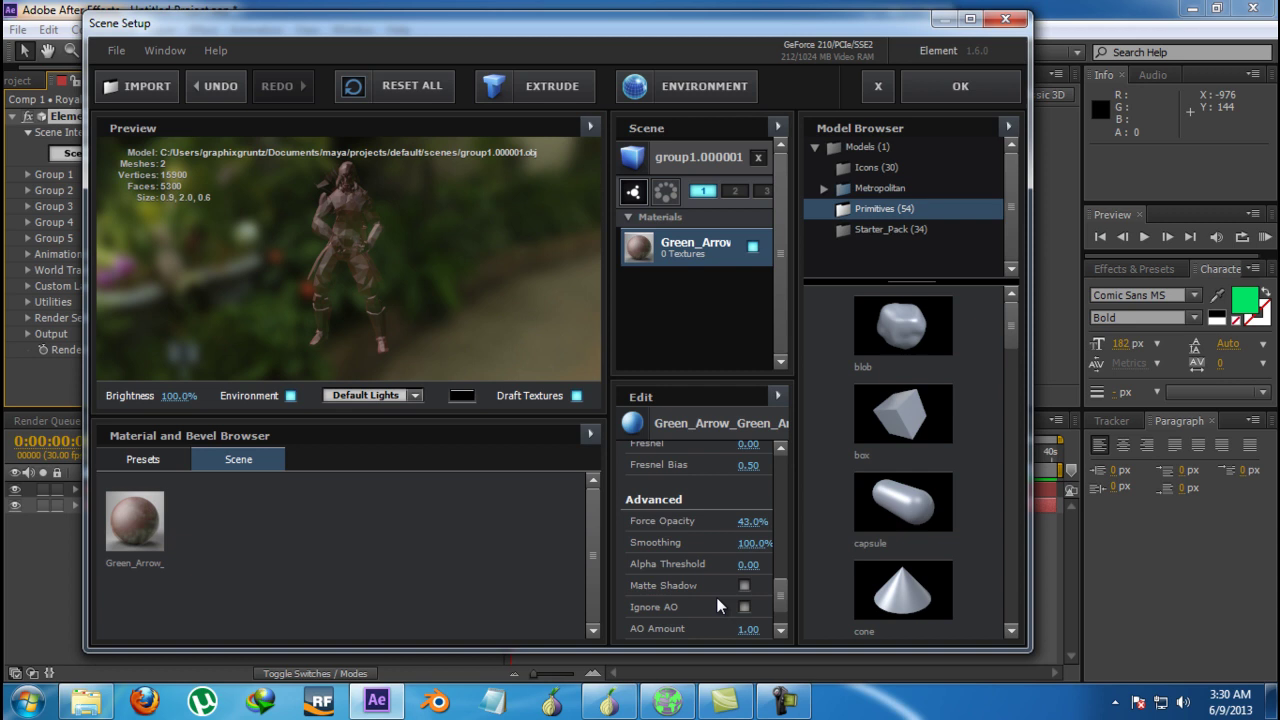
pyautogui.moveTo(763, 567); pyautogui.dragTo(872, 563)
pyautogui.moveTo(759, 594); pyautogui.dragTo(746, 590)
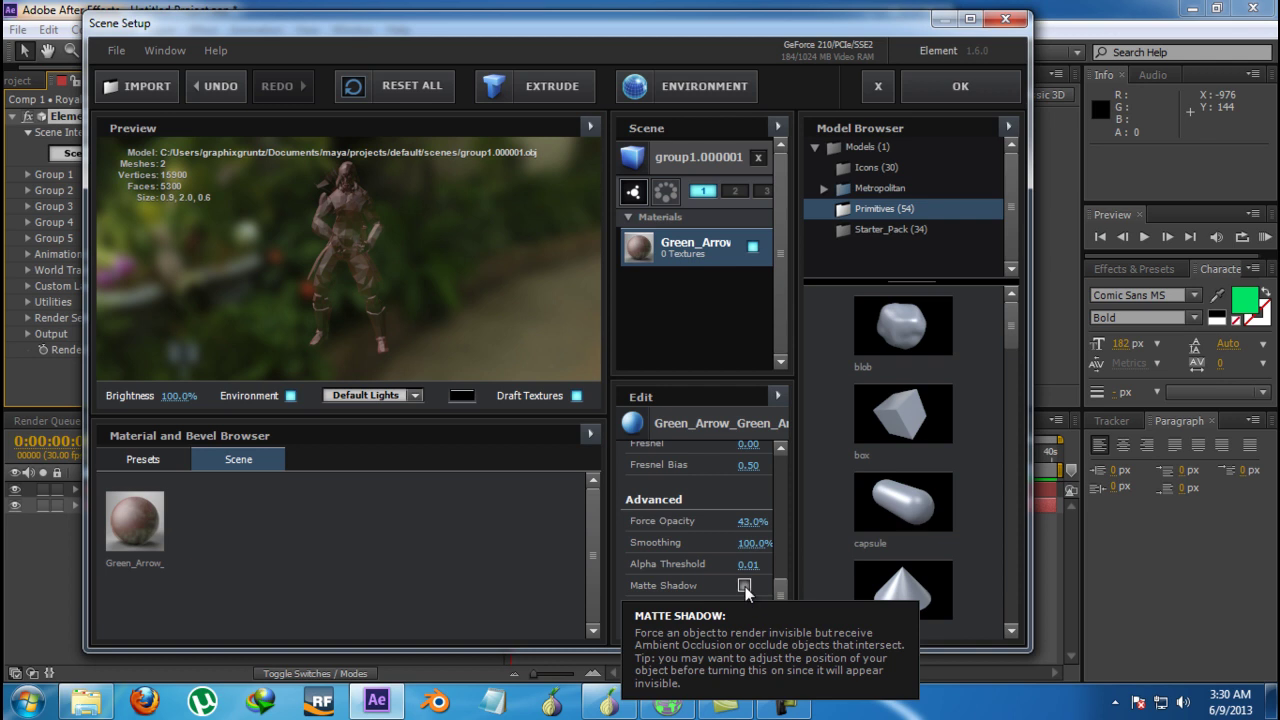
pyautogui.click(744, 586)
pyautogui.click(744, 586)
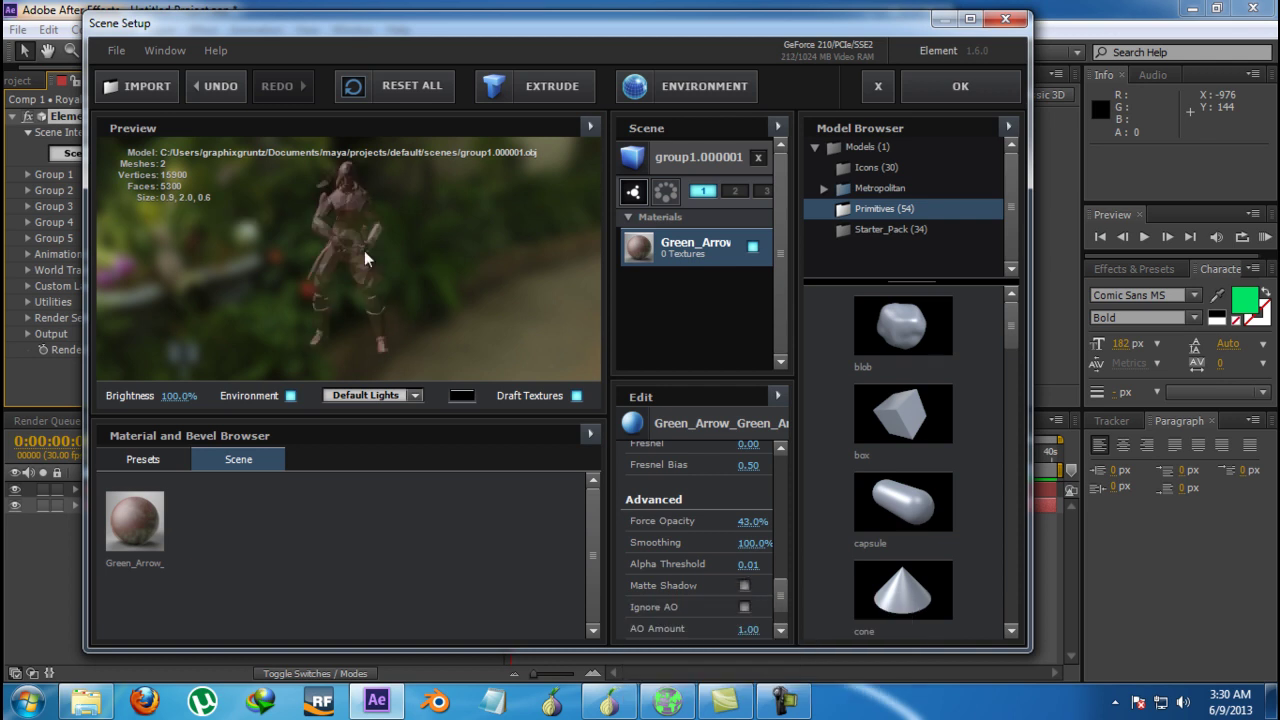
pyautogui.moveTo(345, 262); pyautogui.dragTo(362, 240)
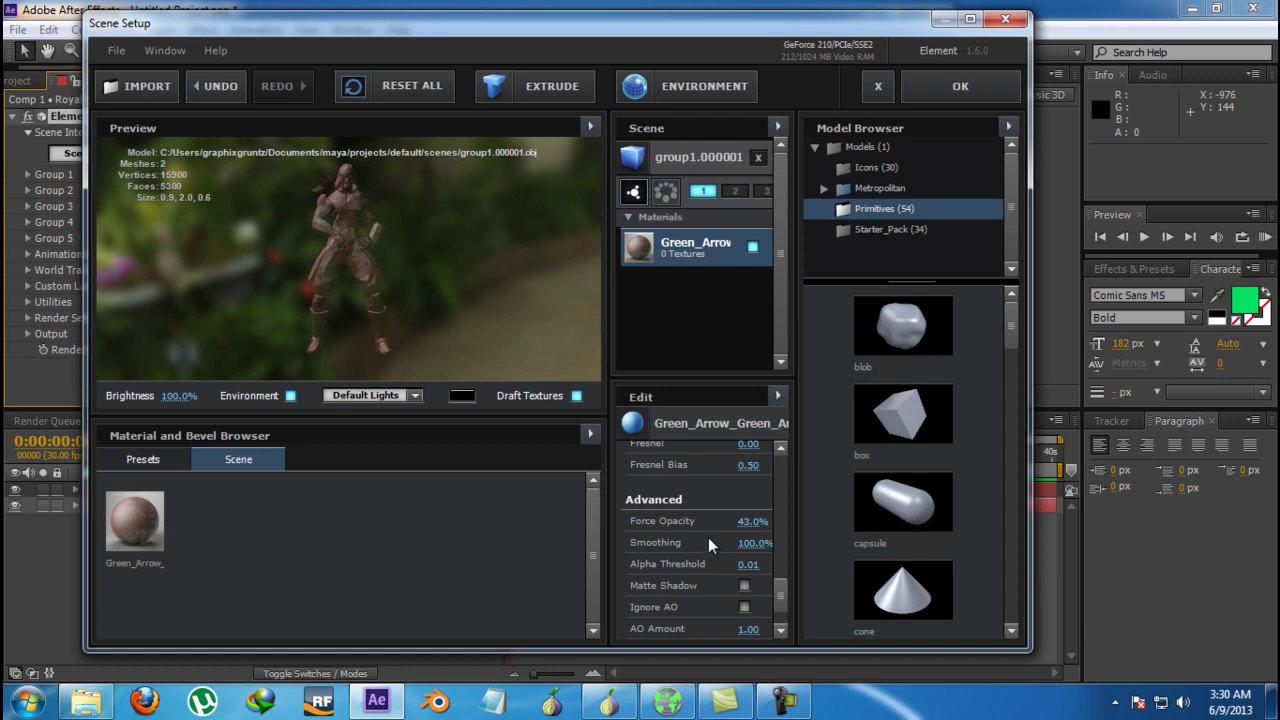
# - Enable Ignore AO and set AO Amount to 1
pyautogui.click(744, 607)
pyautogui.moveTo(319, 291); pyautogui.dragTo(342, 305)
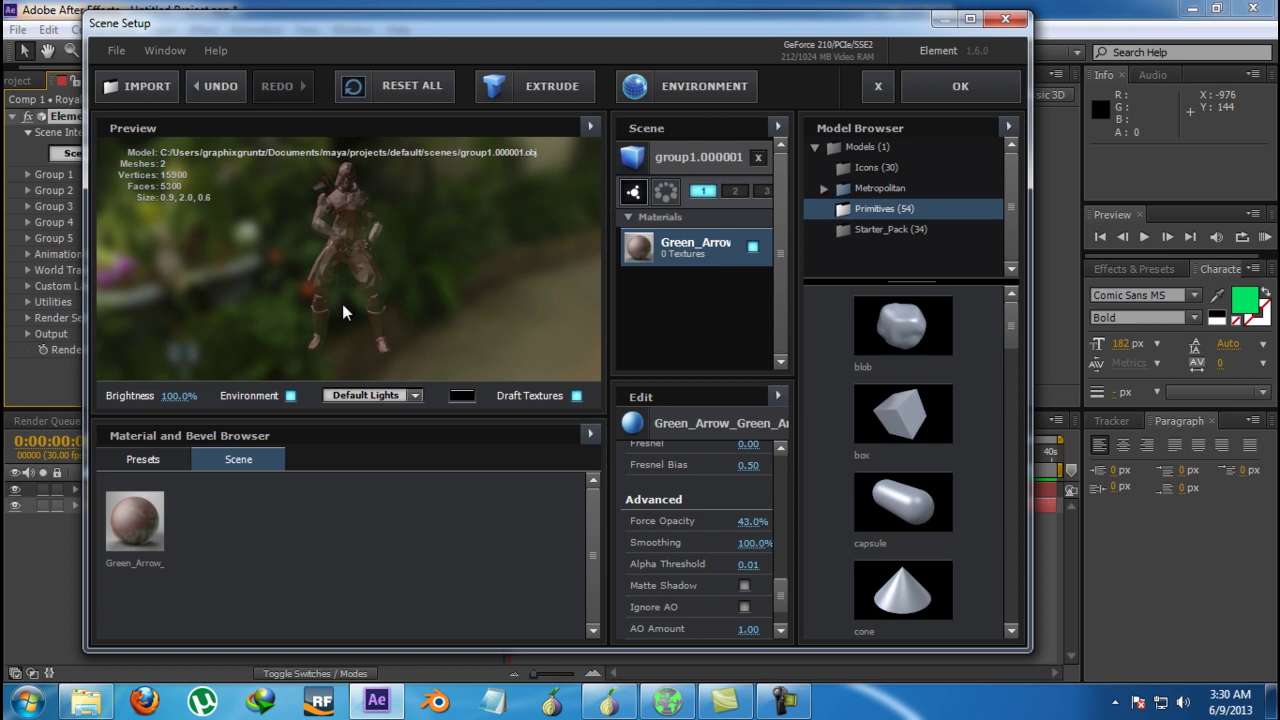
pyautogui.click(750, 630)
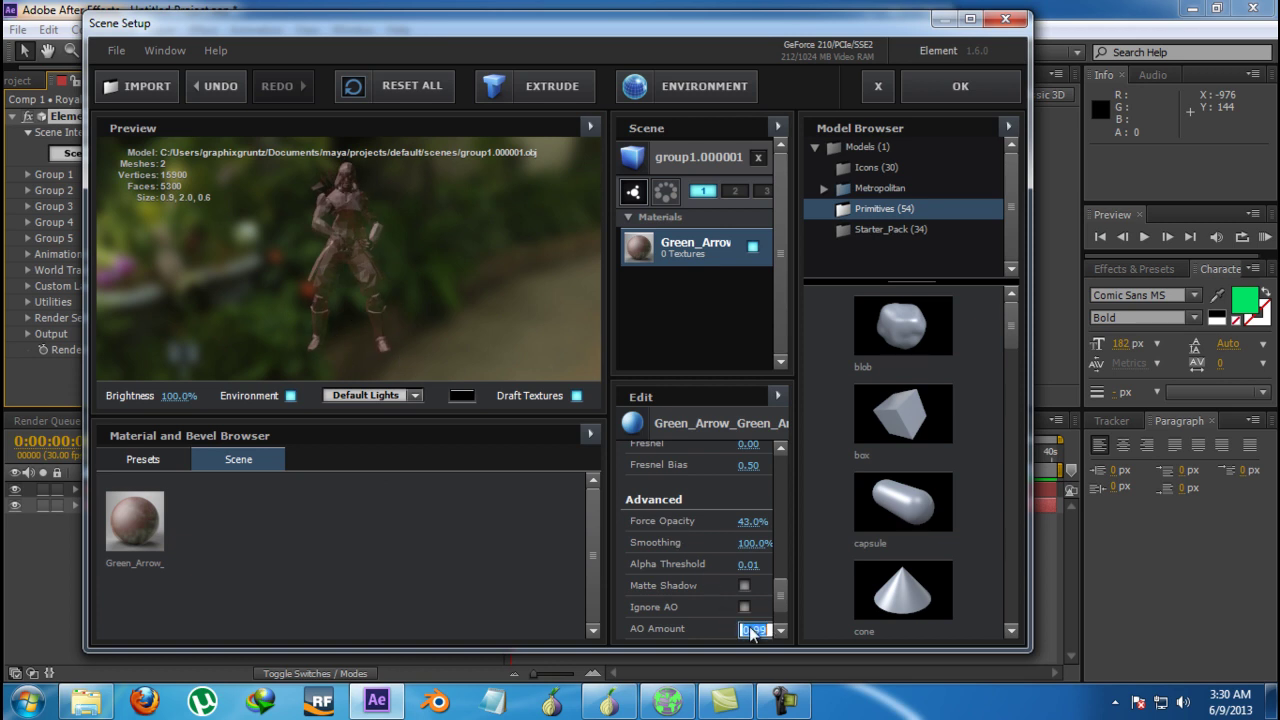
pyautogui.write('1')
pyautogui.moveTo(335, 275)
pyautogui.mouseDown()
pyautogui.moveTo(515, 276)
pyautogui.moveTo(389, 310)
pyautogui.moveTo(328, 352)
pyautogui.moveTo(298, 400)
pyautogui.moveTo(356, 245)
pyautogui.moveTo(513, 261)
pyautogui.moveTo(320, 270)
pyautogui.mouseUp()
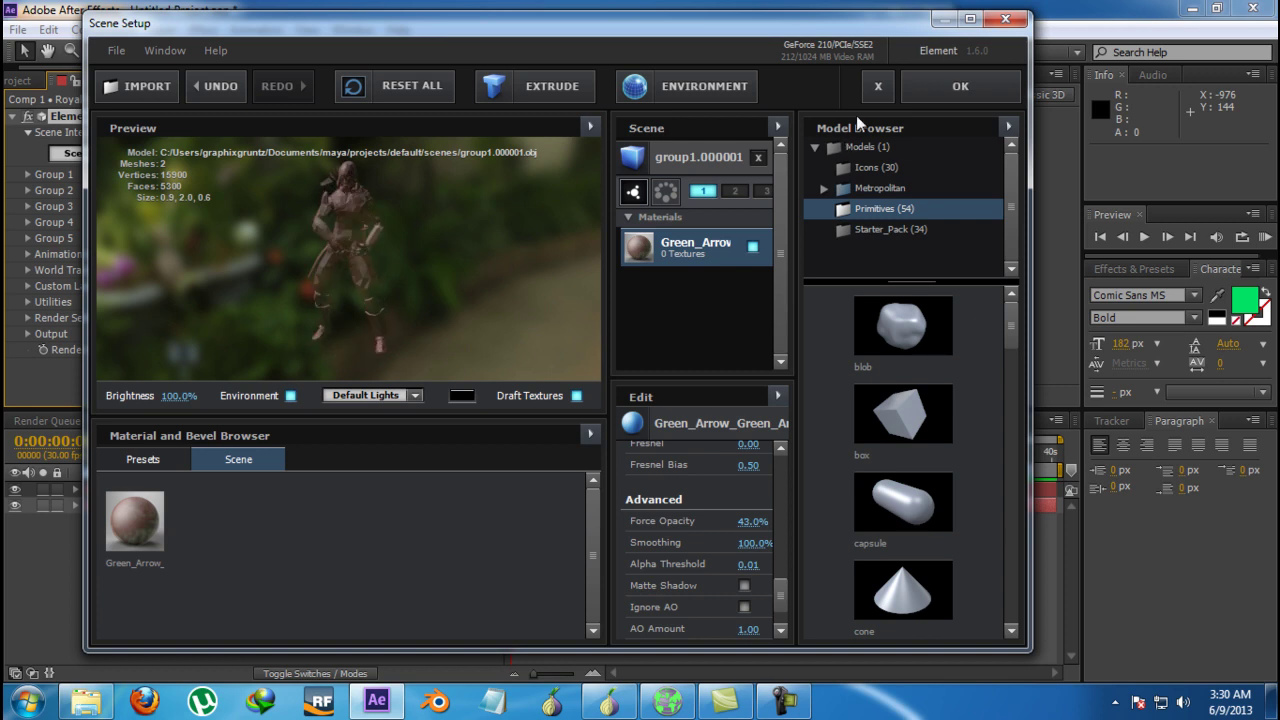
pyautogui.scroll(10, 688, 468)
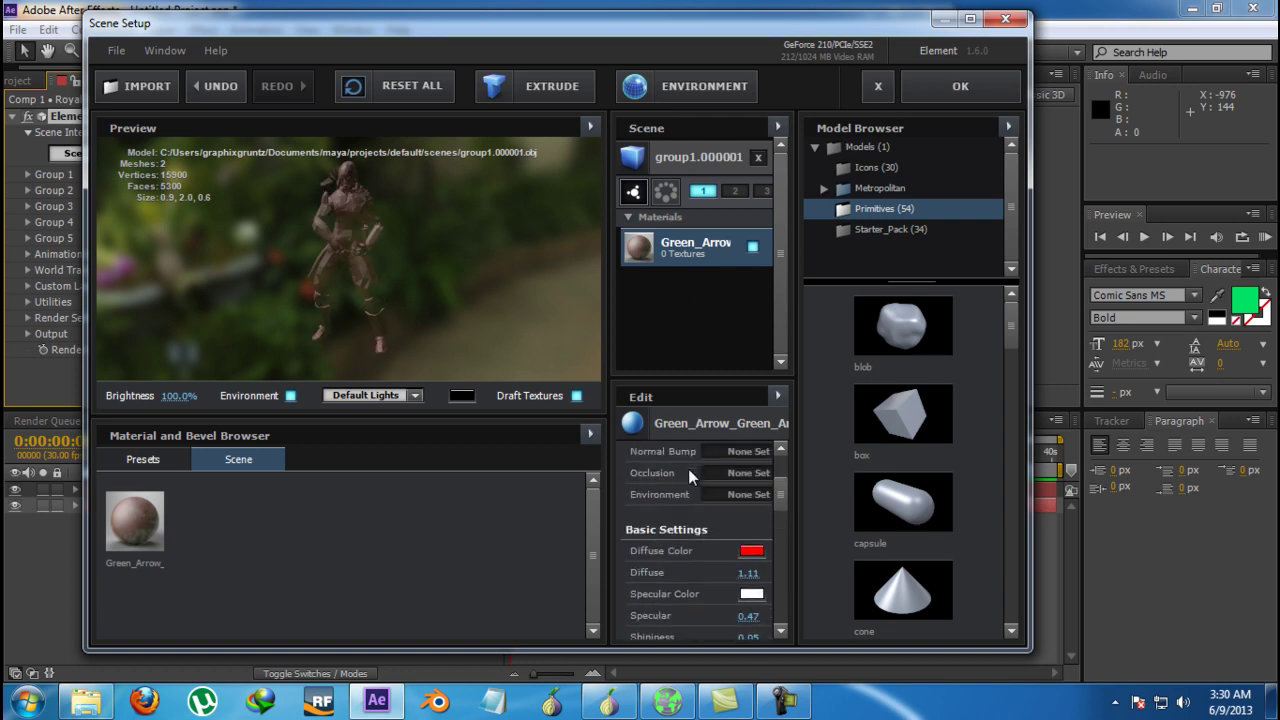
# - Import the 'Free HD Stock Footage on Vimeo.mp4' clip from Downloads > Video into the project
pyautogui.click(953, 98)
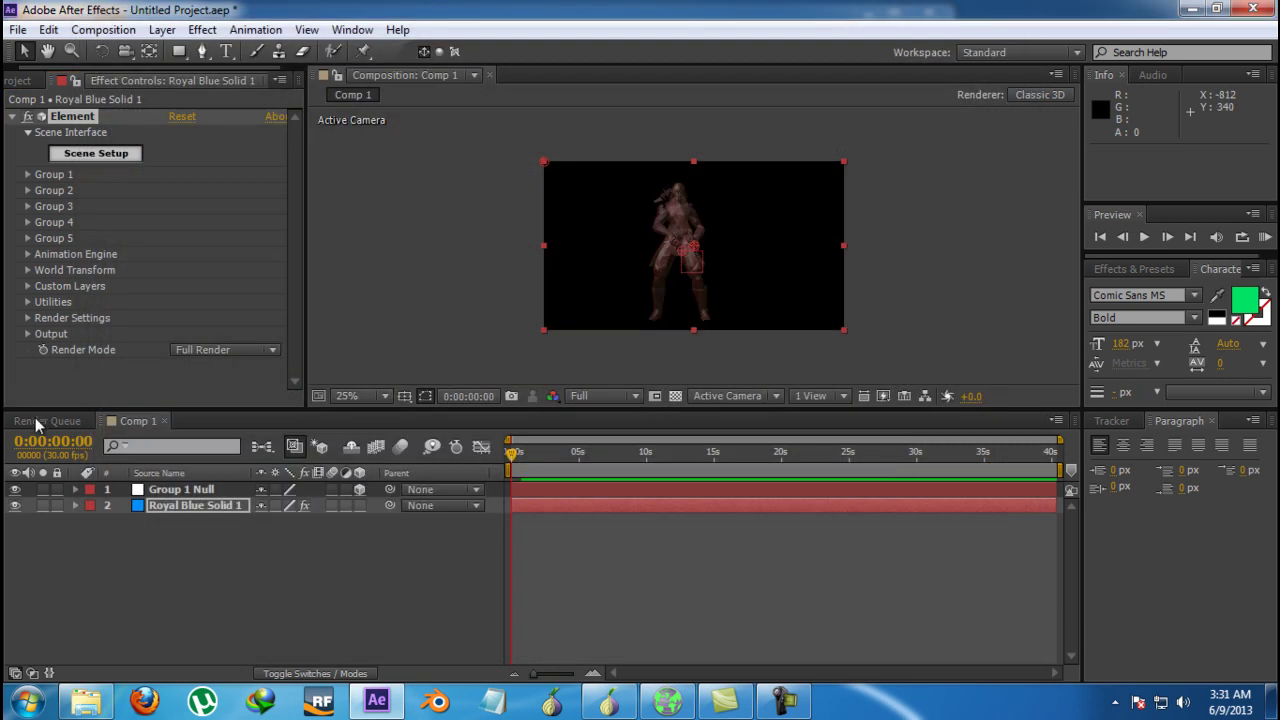
pyautogui.click(20, 80)
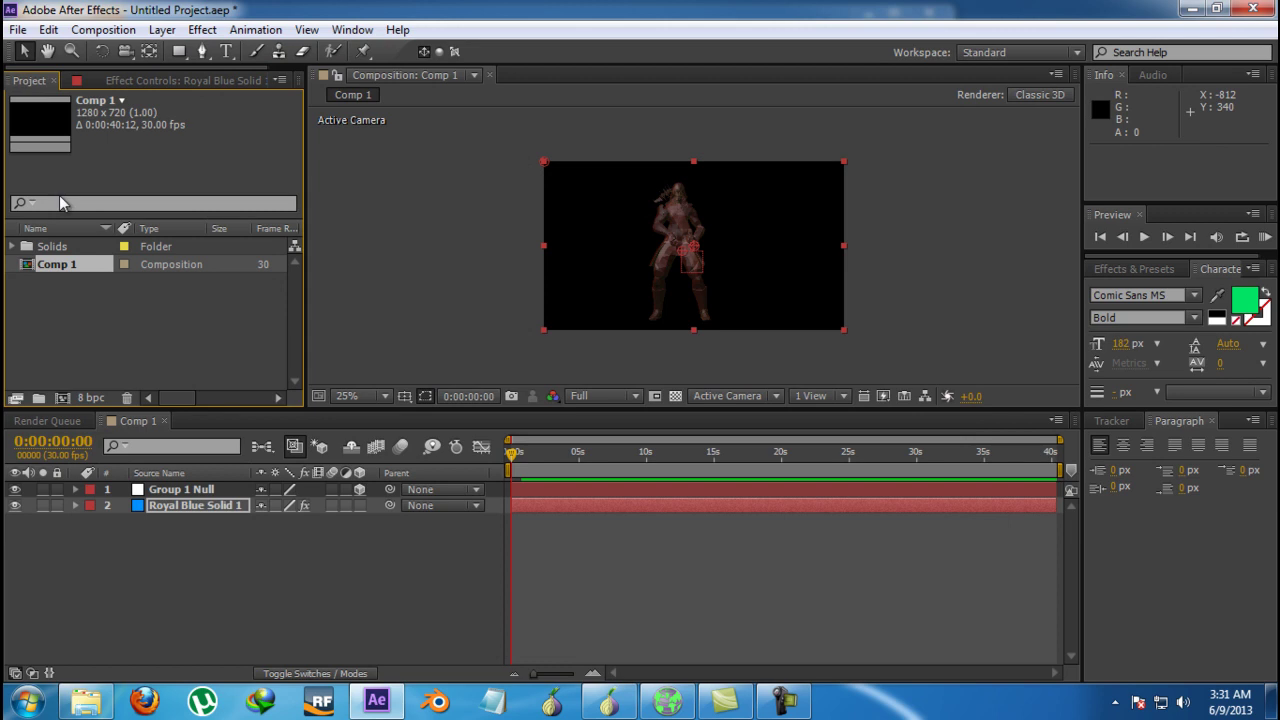
pyautogui.doubleClick(94, 312)
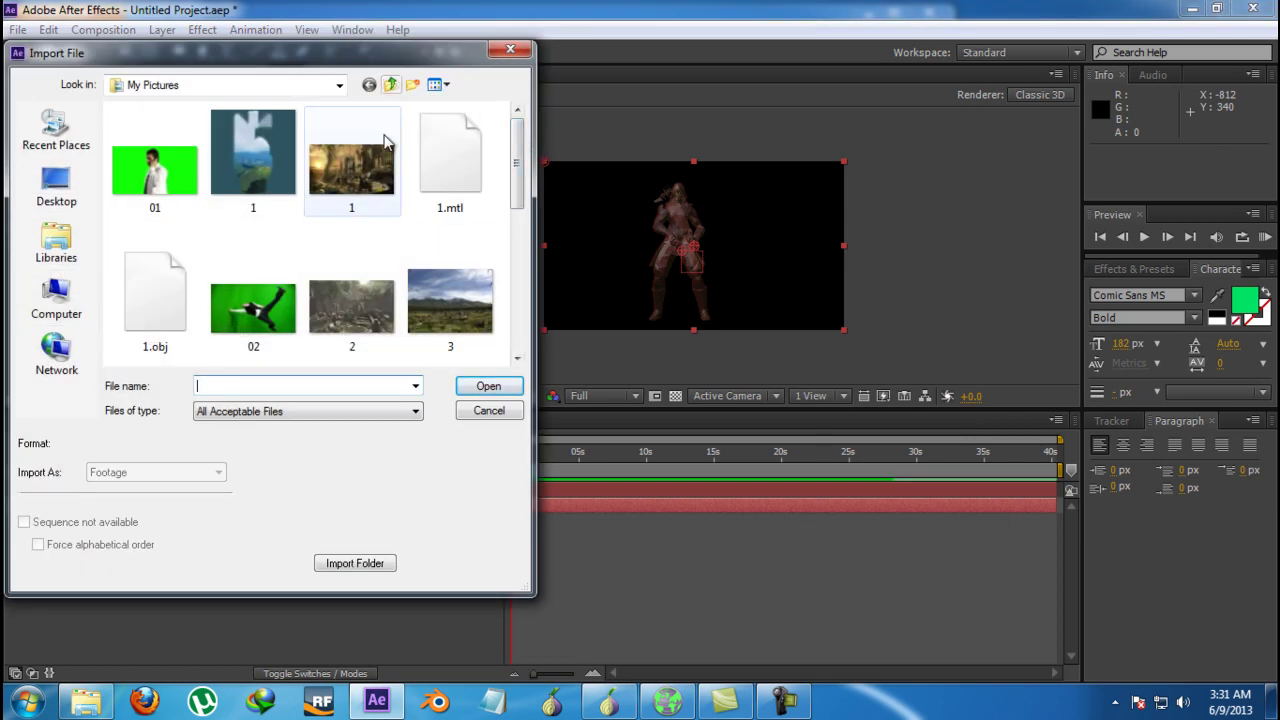
pyautogui.click(385, 340)
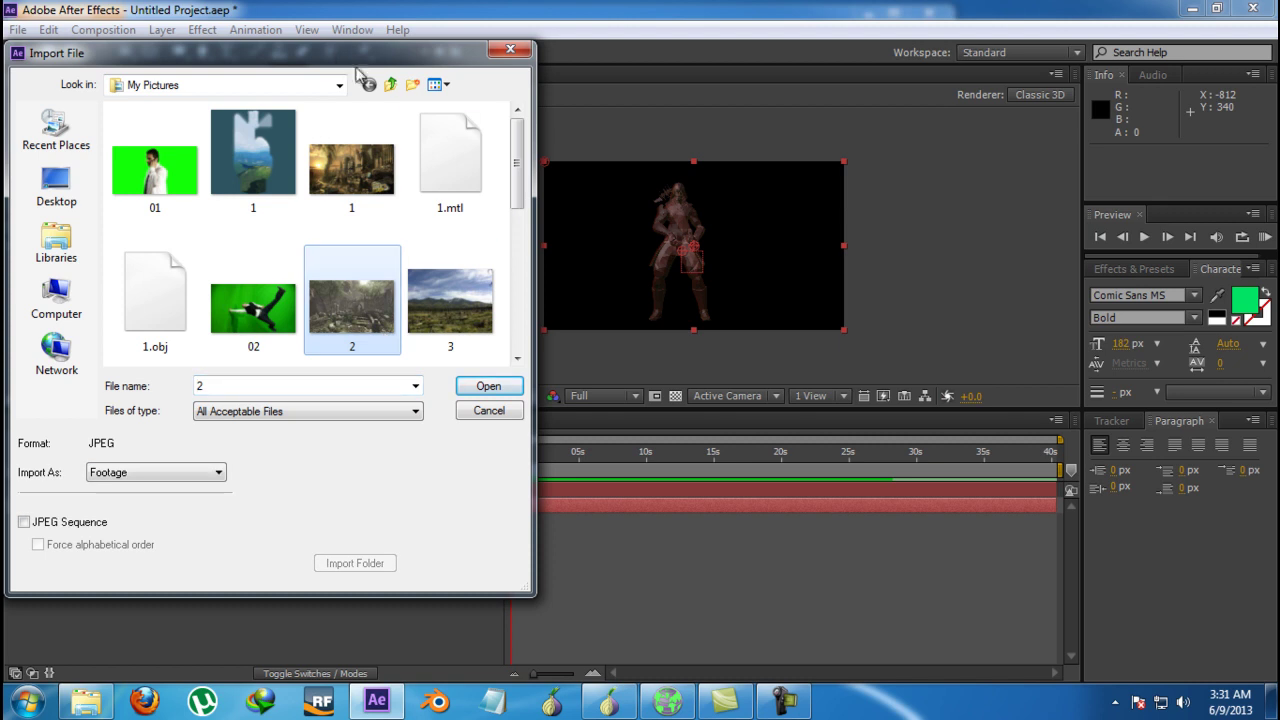
pyautogui.click(390, 84)
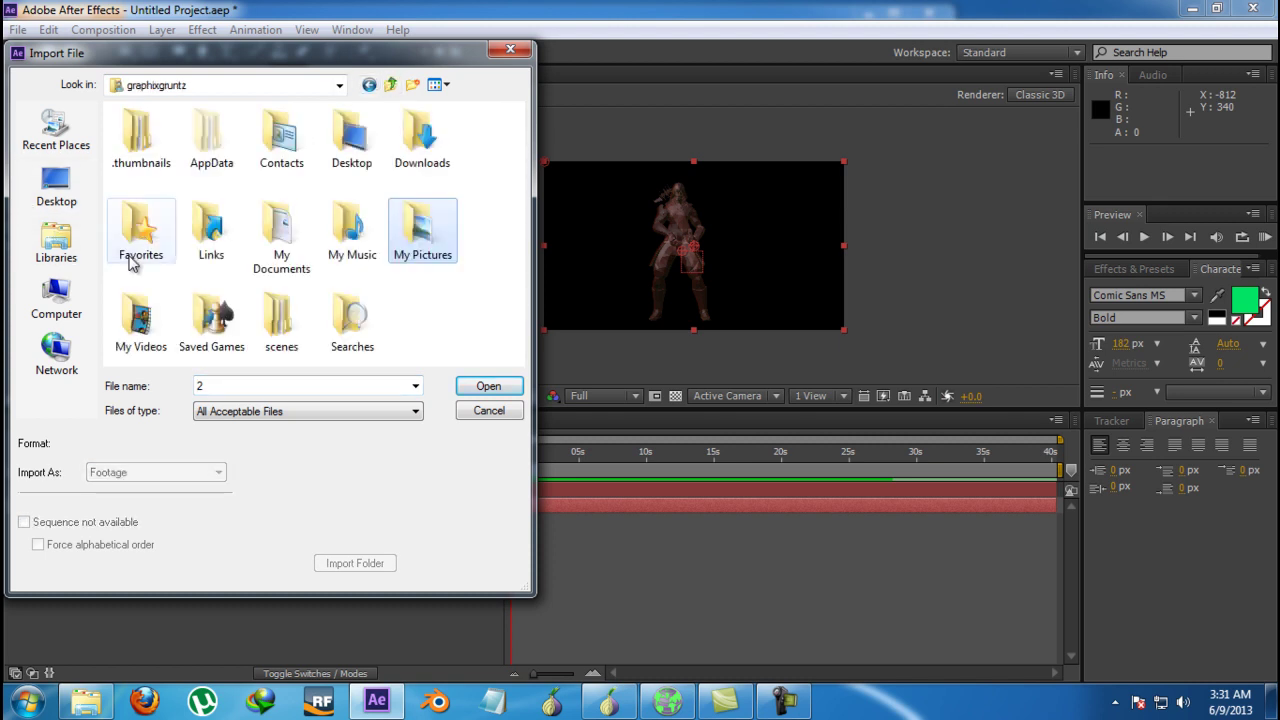
pyautogui.doubleClick(400, 155)
pyautogui.scroll(-15, 180, 221)
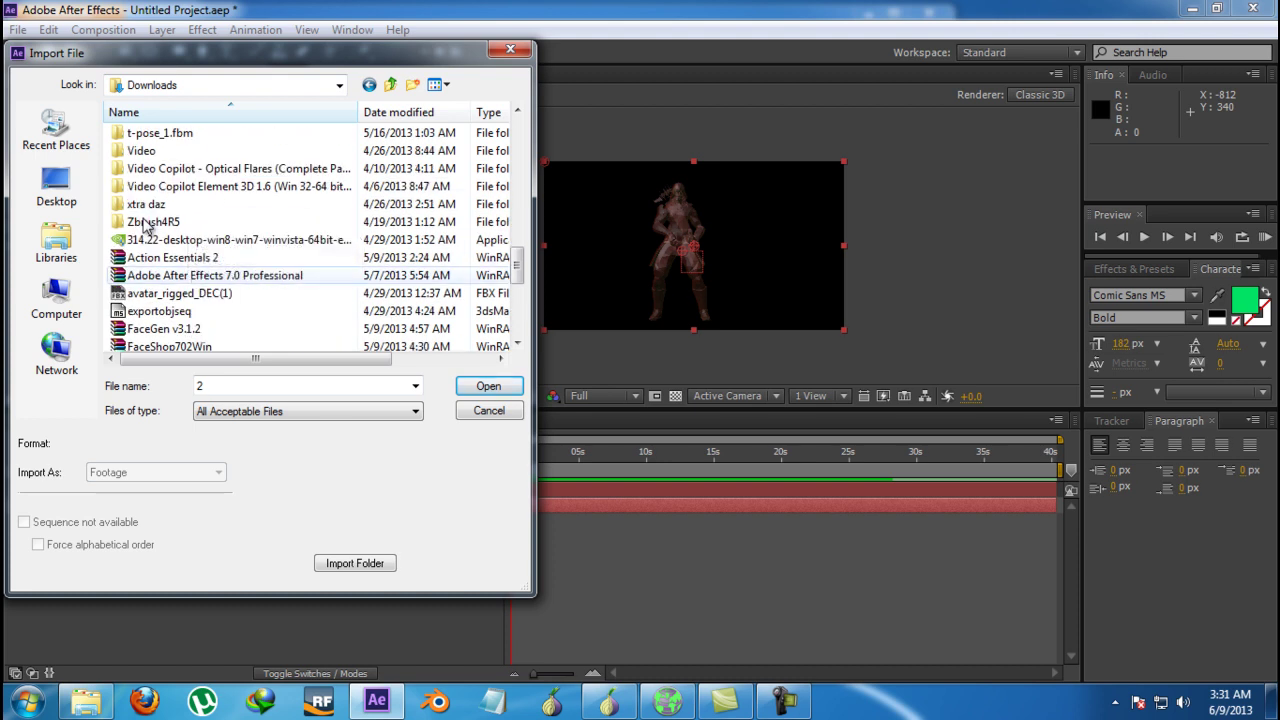
pyautogui.doubleClick(163, 151)
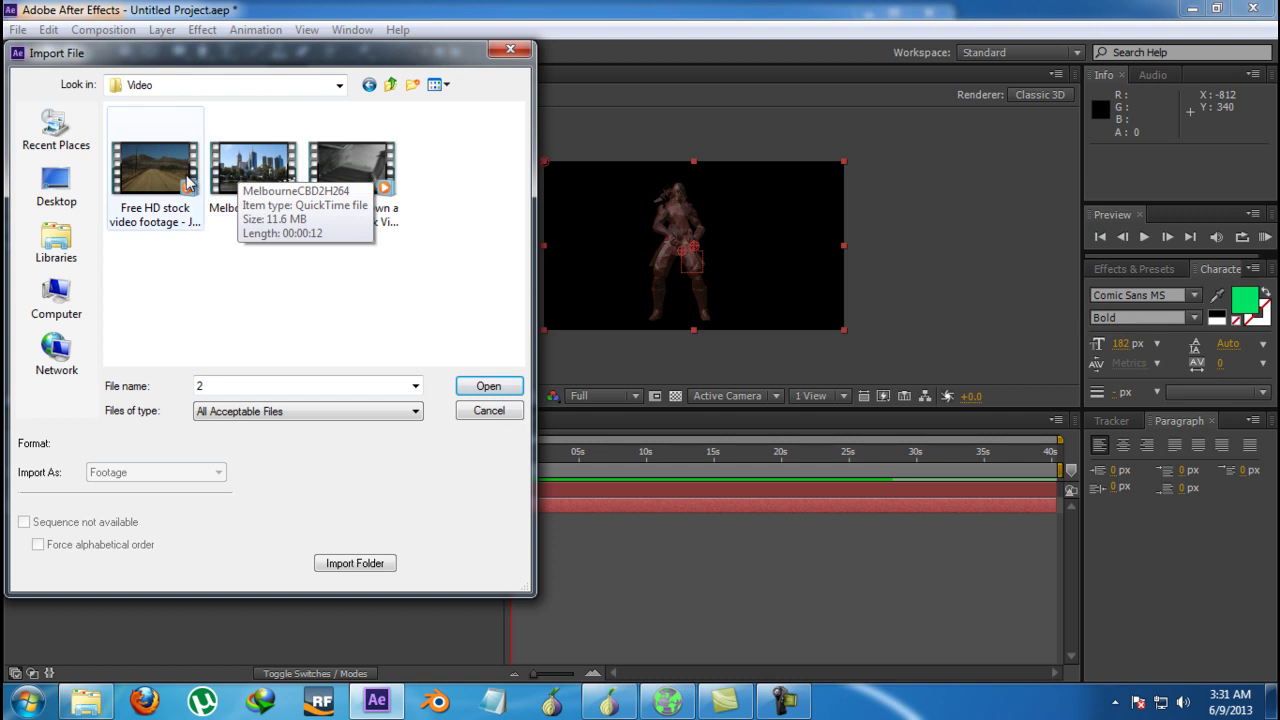
pyautogui.click(143, 183)
pyautogui.doubleClick(143, 183)
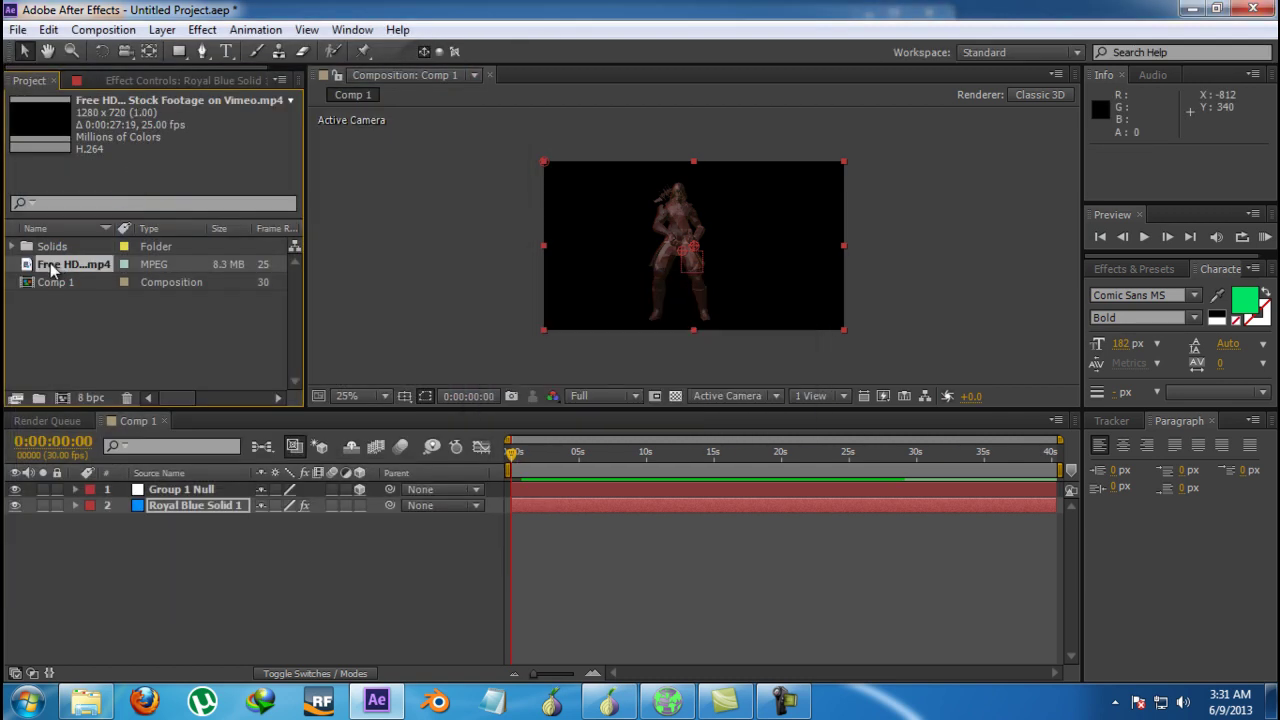
# - Place the Free HD clip as a hidden layer 3 under Royal Blue Solid 1, then select that solid
pyautogui.moveTo(52, 265); pyautogui.dragTo(164, 551)
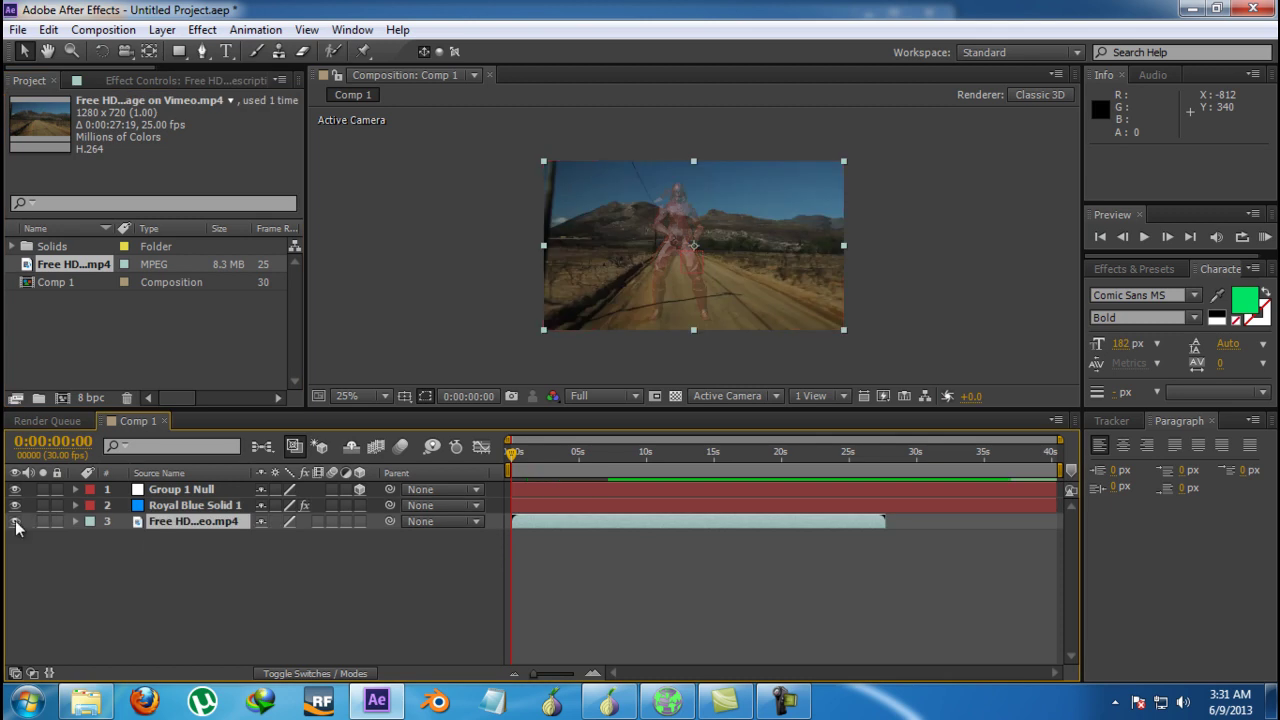
pyautogui.click(15, 521)
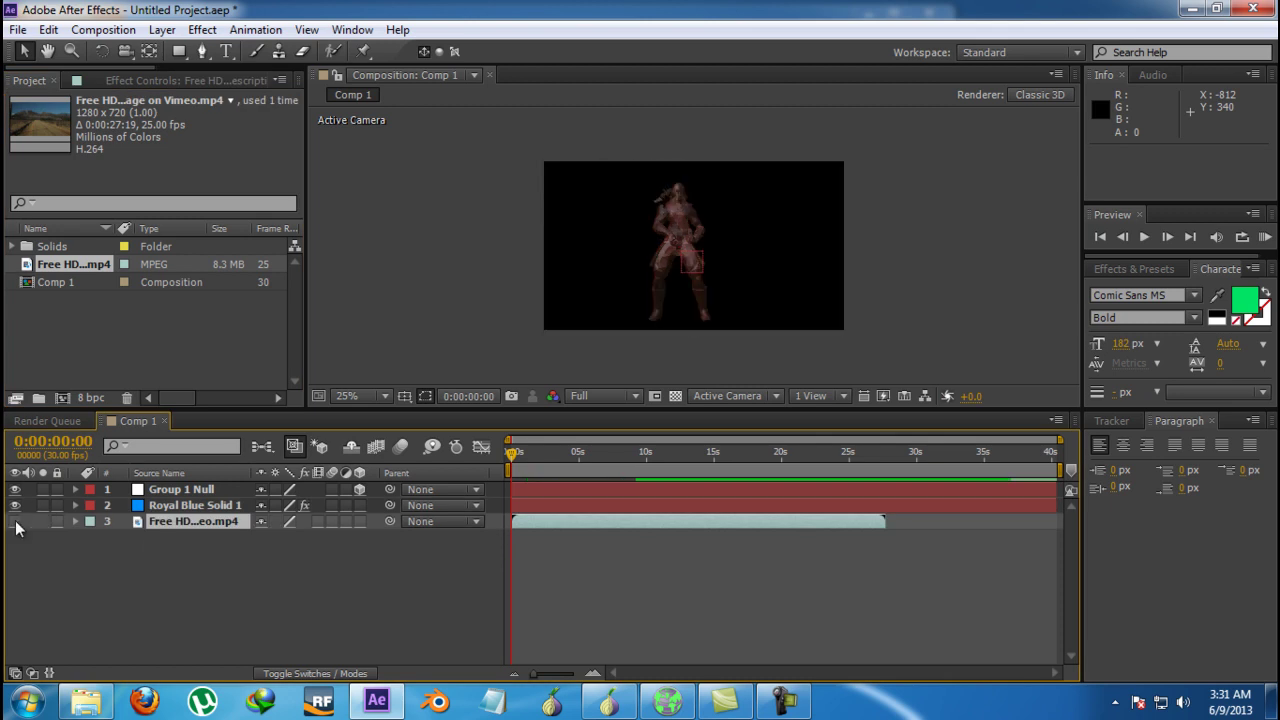
pyautogui.click(177, 505)
pyautogui.click(146, 79)
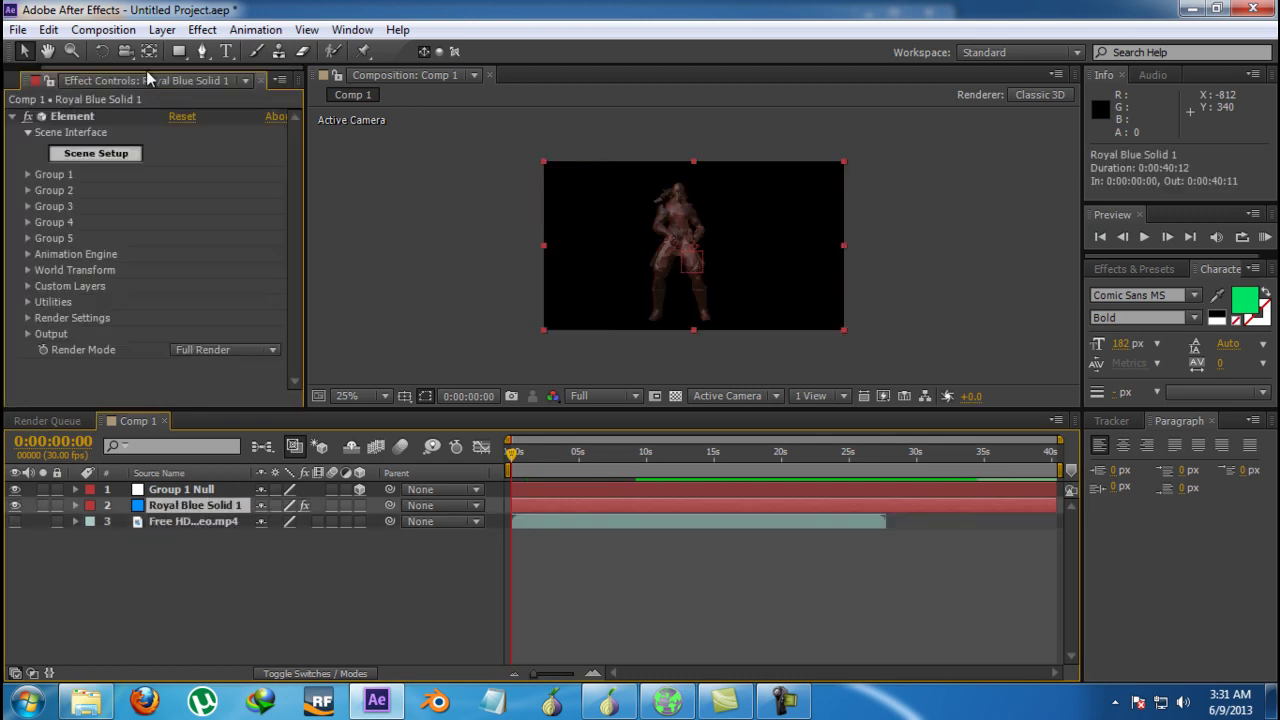
# - Set Element's Custom Texture Maps Layer 1 to the Free HD stock footage layer
pyautogui.click(28, 286)
pyautogui.click(43, 317)
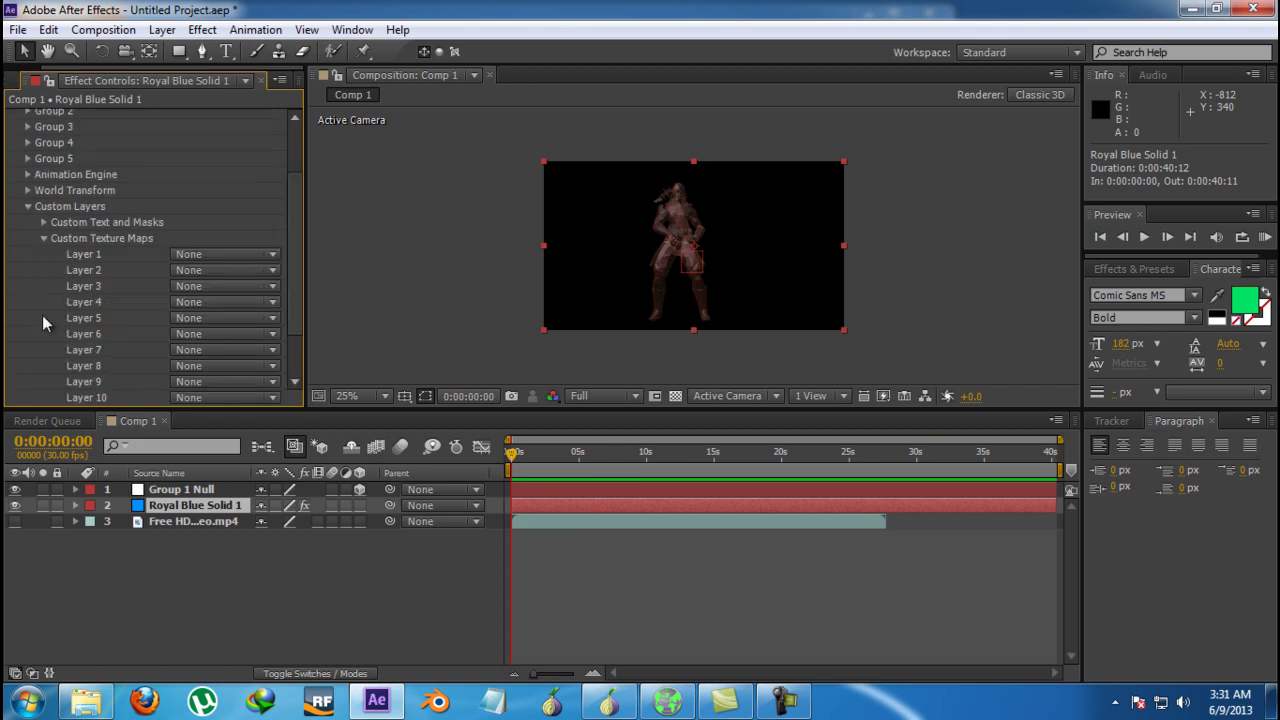
pyautogui.click(191, 255)
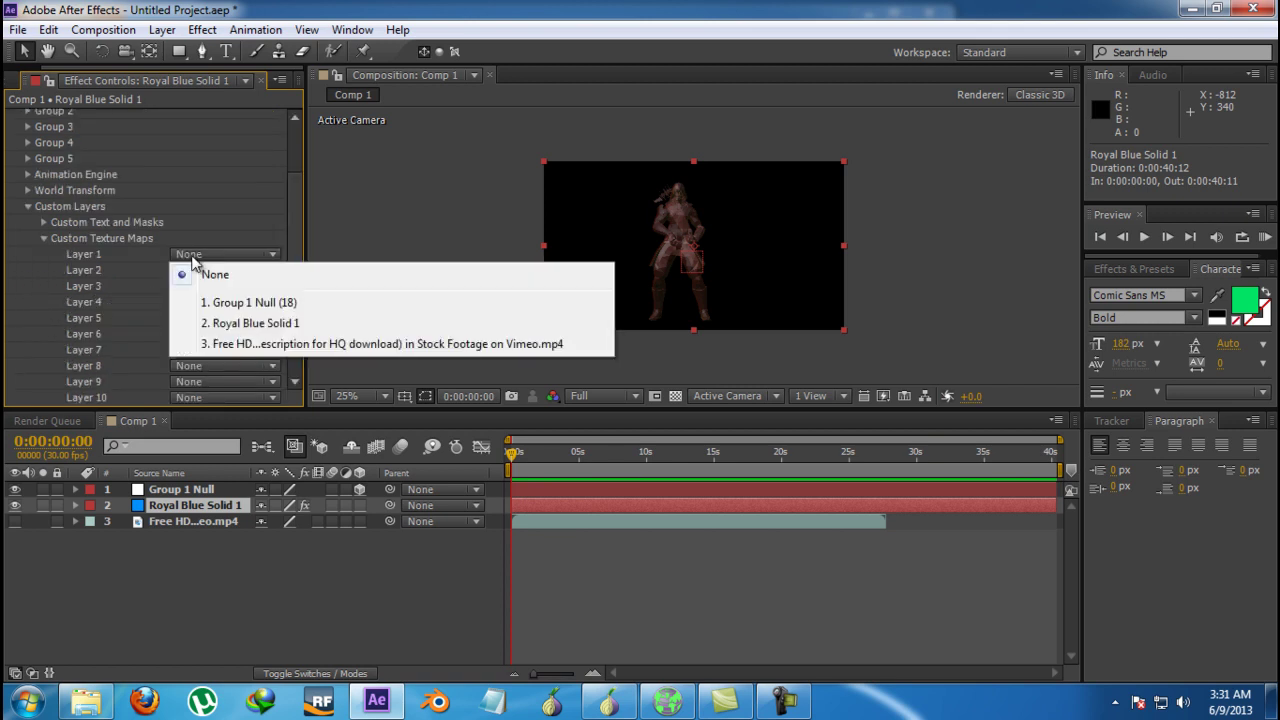
pyautogui.click(230, 344)
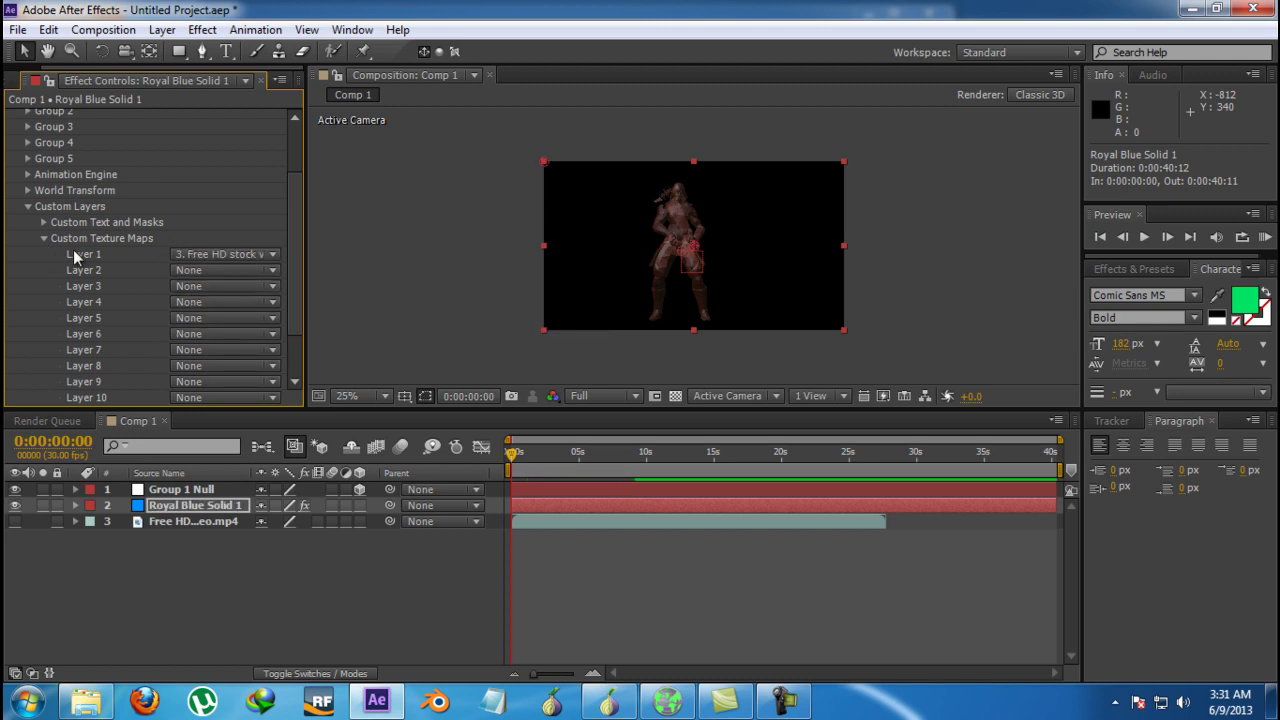
pyautogui.click(43, 238)
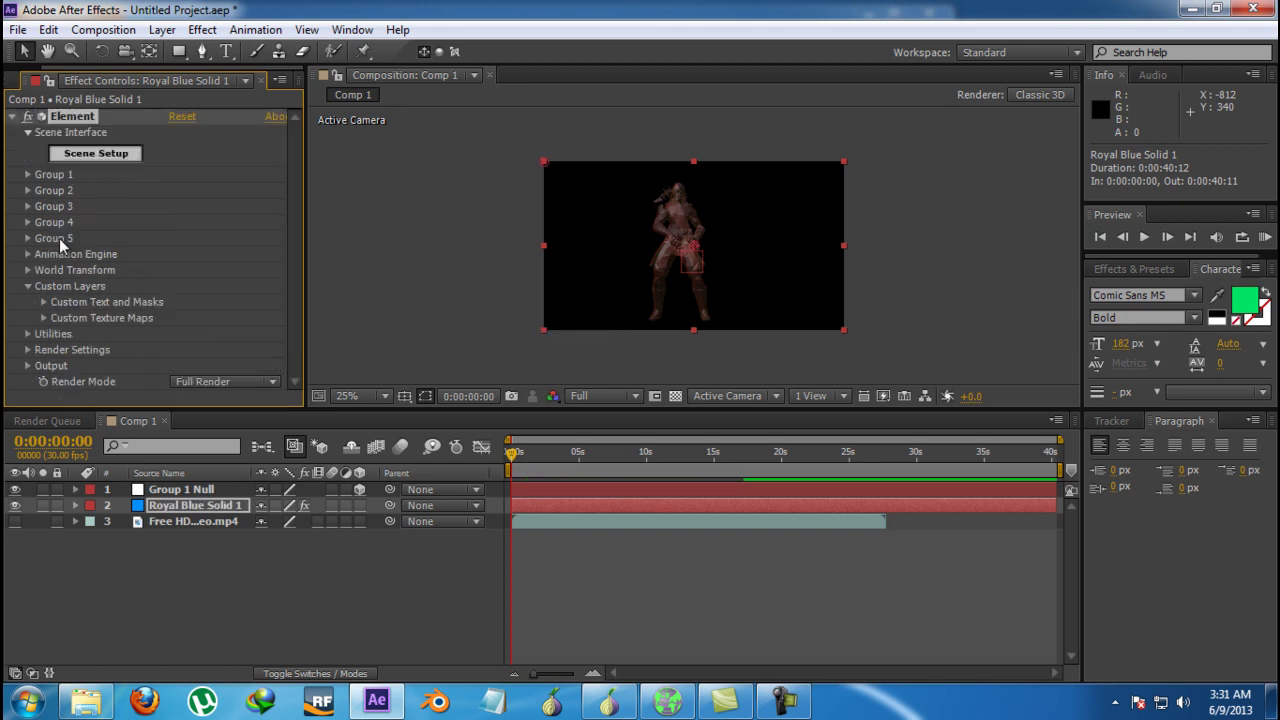
# - In Scene Setup, set the Green_Arrow material's Diffuse texture channel to Custom Layer 1
pyautogui.click(104, 156)
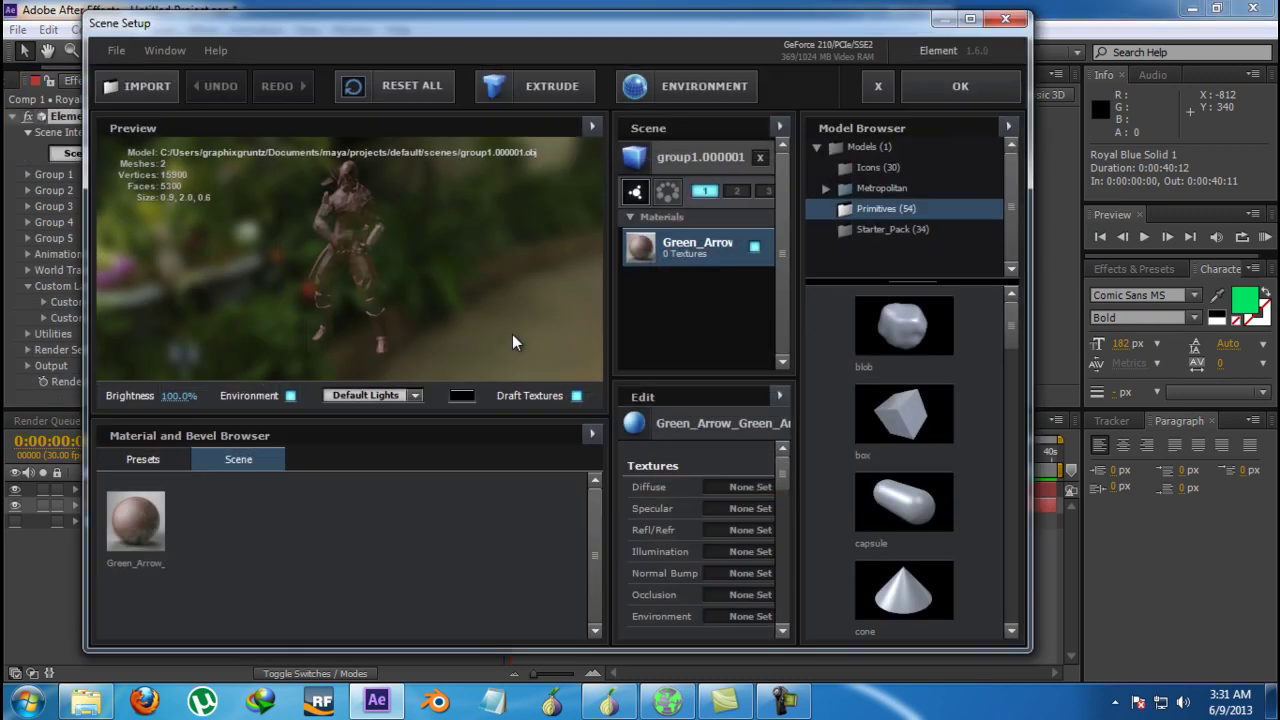
pyautogui.rightClick(723, 495)
pyautogui.click(715, 487)
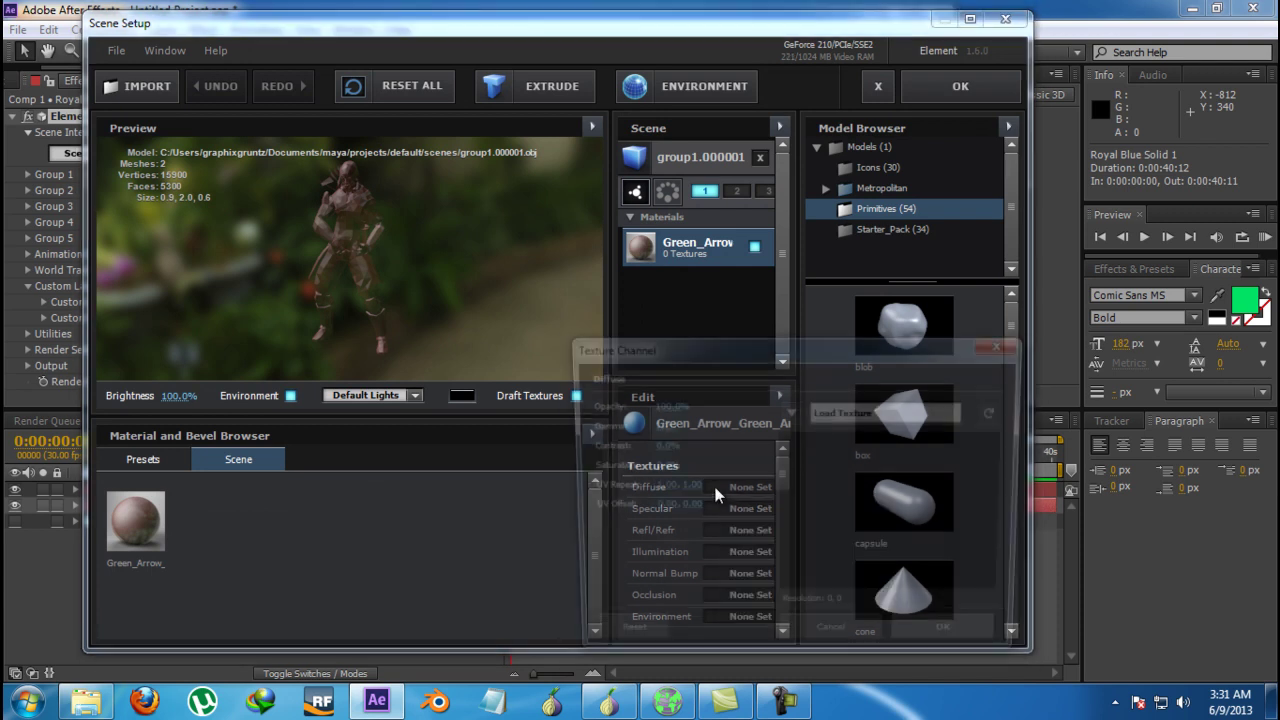
pyautogui.click(790, 412)
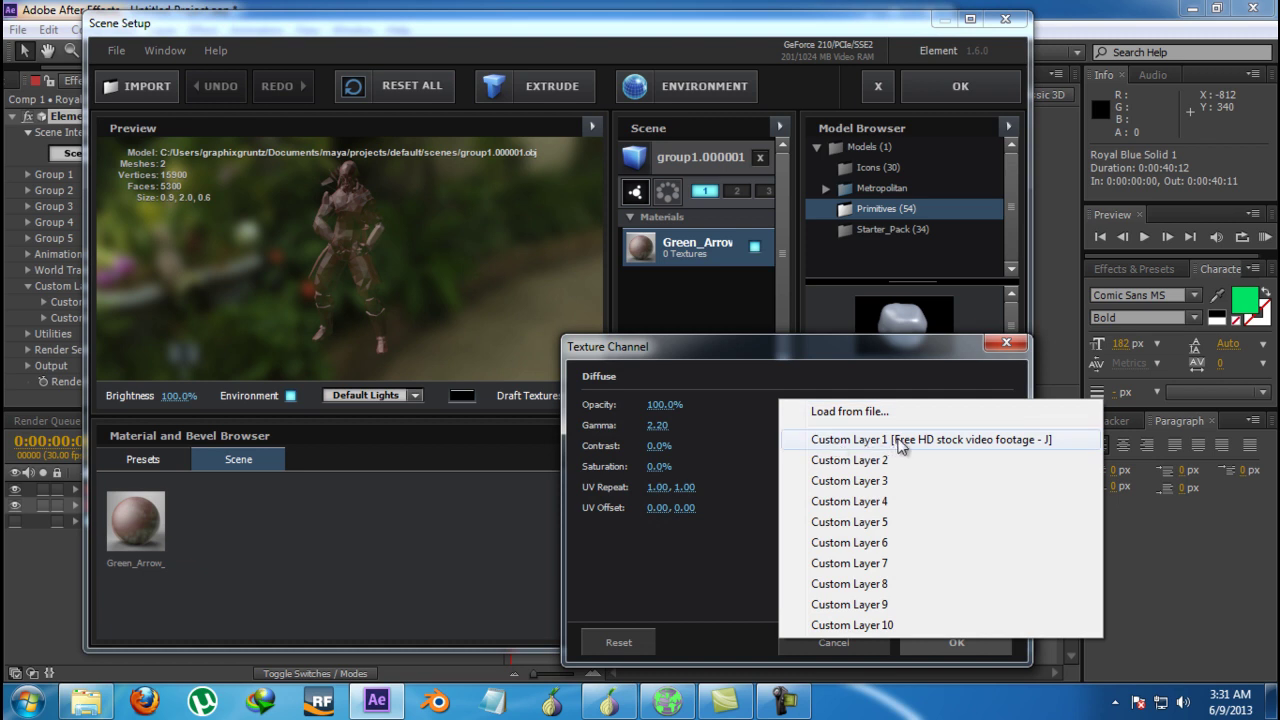
pyautogui.click(1019, 448)
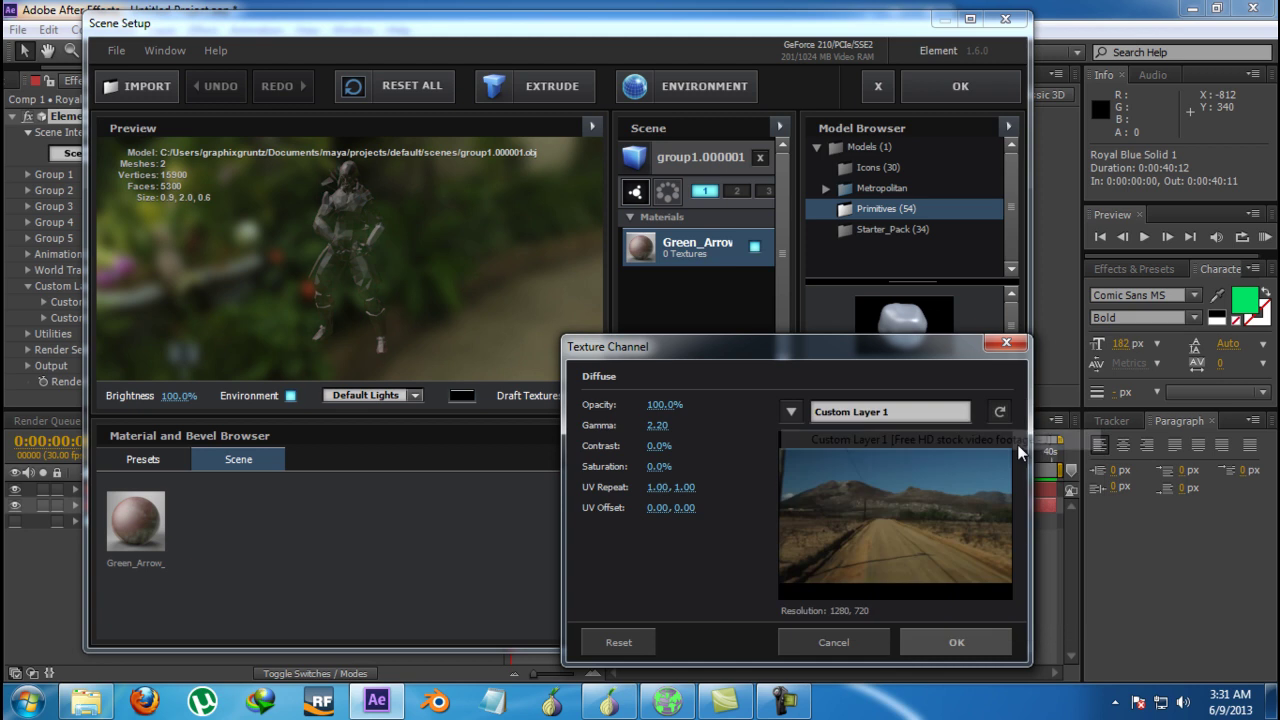
pyautogui.click(975, 641)
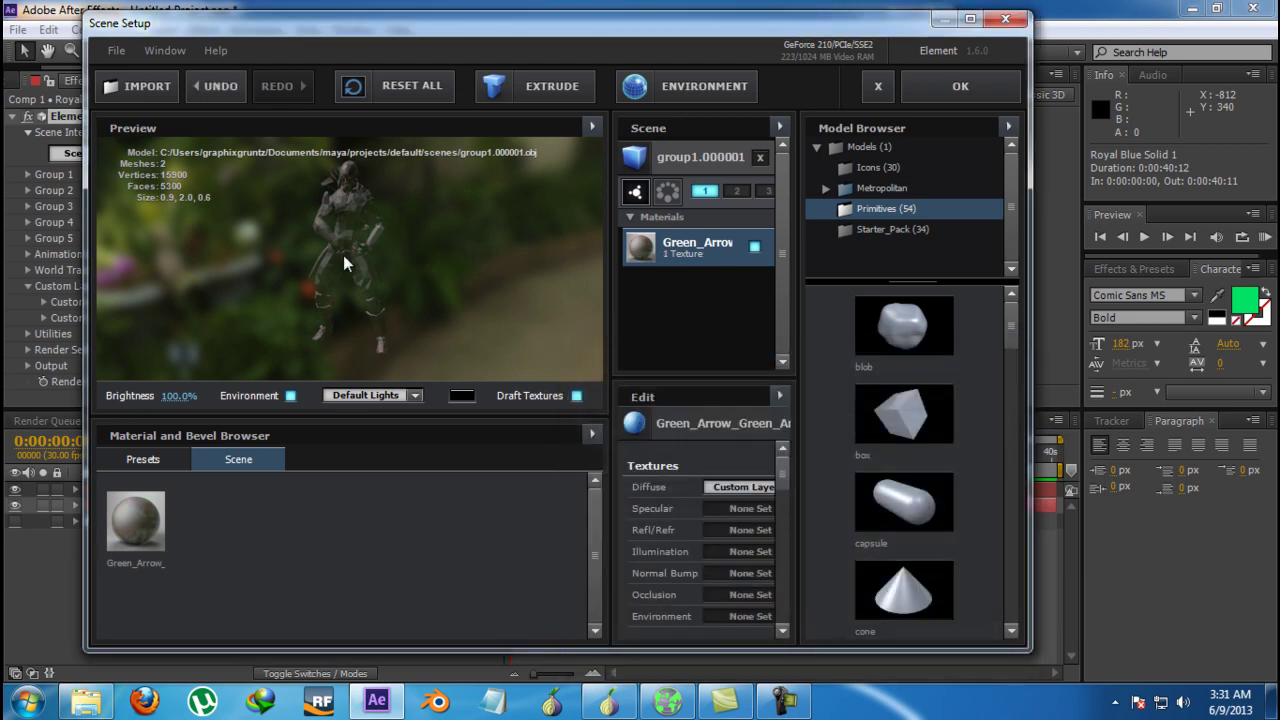
# - Set the Green_Arrow diffuse colour to white and raise Force Opacity to 100%
pyautogui.scroll(-3, 758, 557)
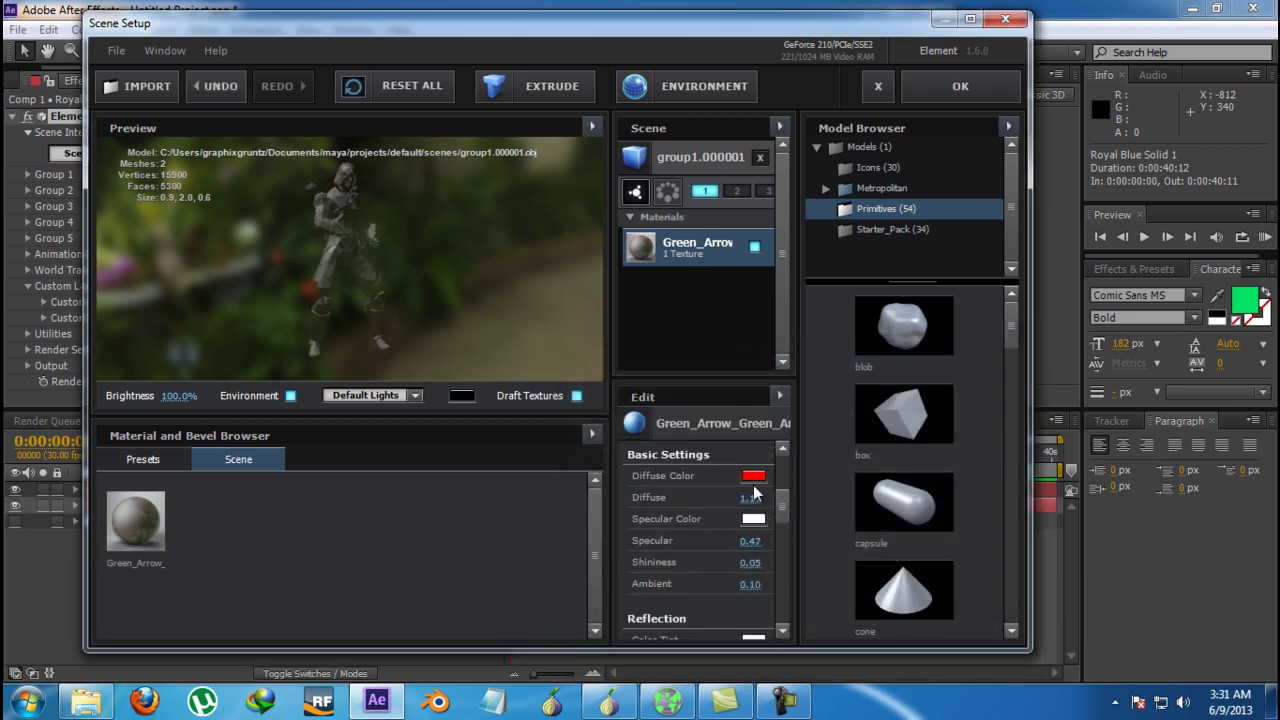
pyautogui.click(754, 477)
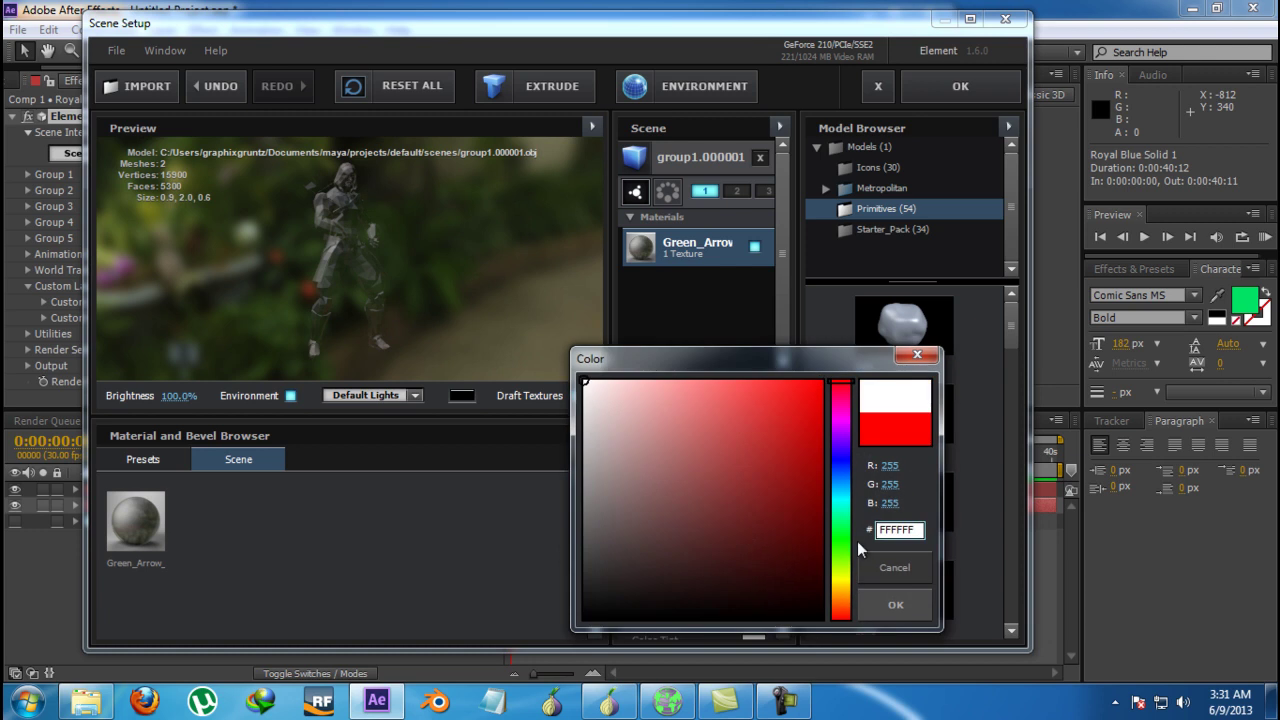
pyautogui.click(895, 604)
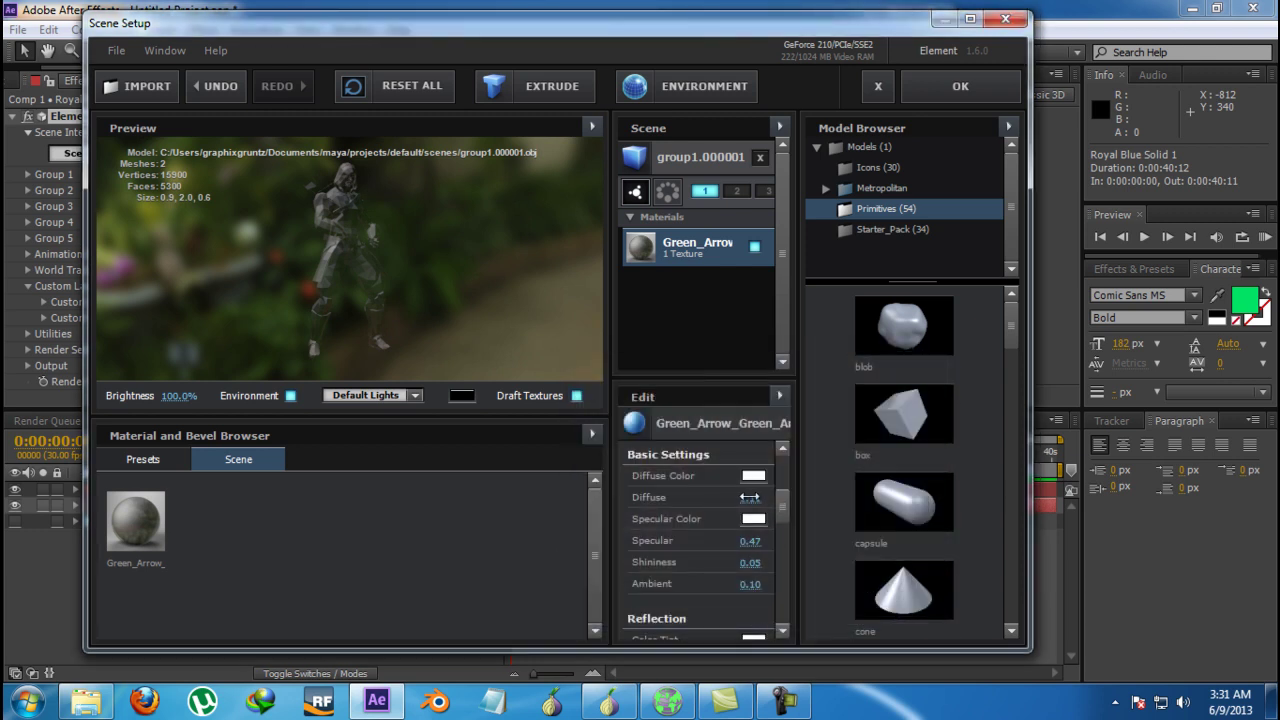
pyautogui.scroll(-3, 733, 540)
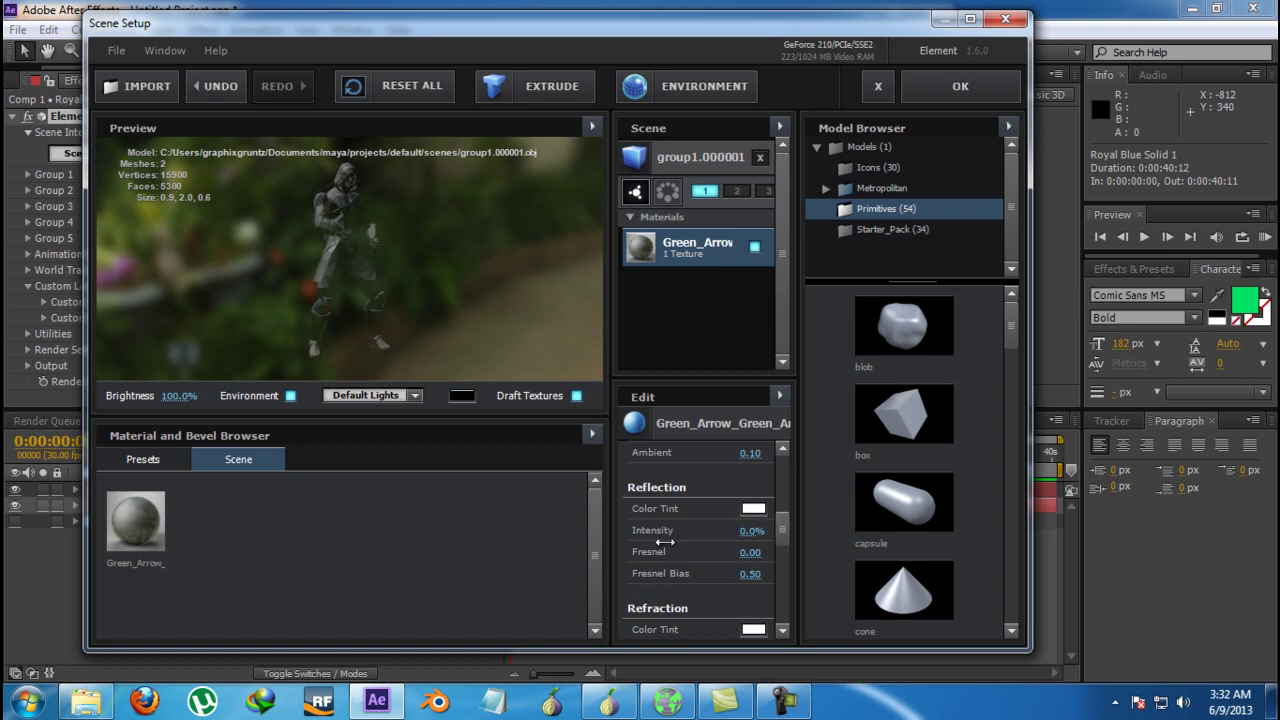
pyautogui.scroll(-5, 677, 540)
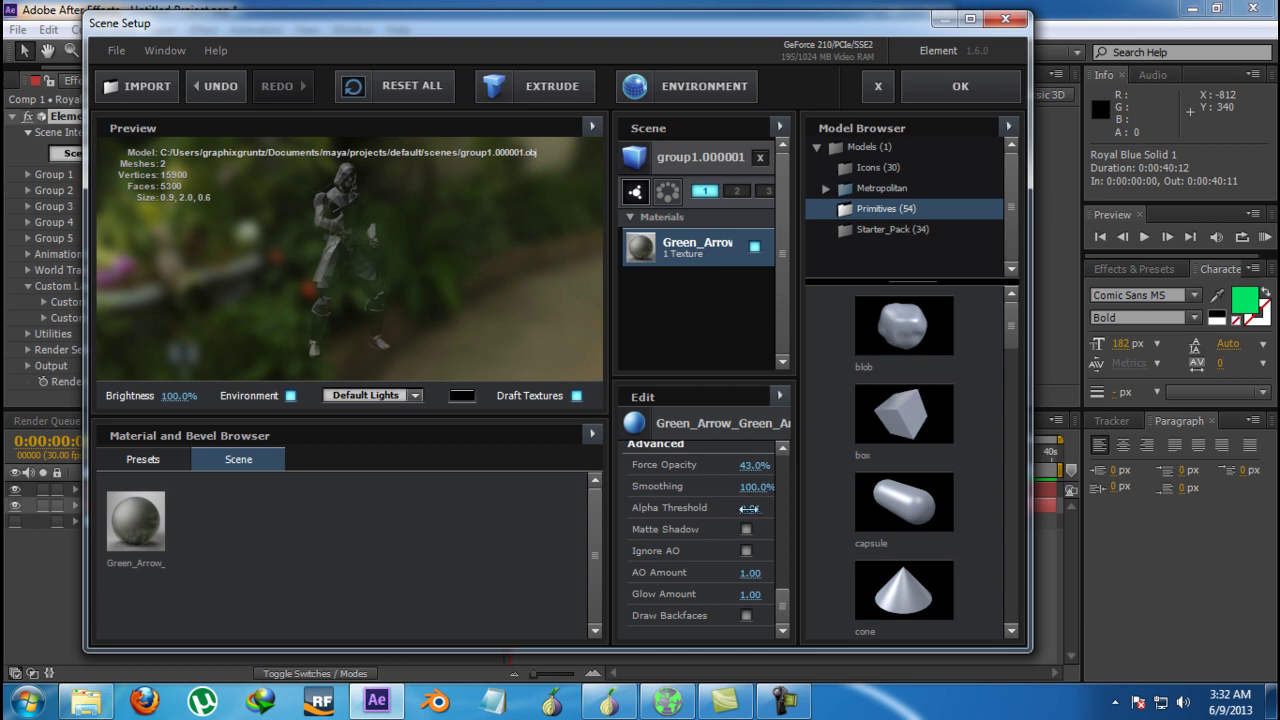
pyautogui.moveTo(752, 470); pyautogui.dragTo(864, 458)
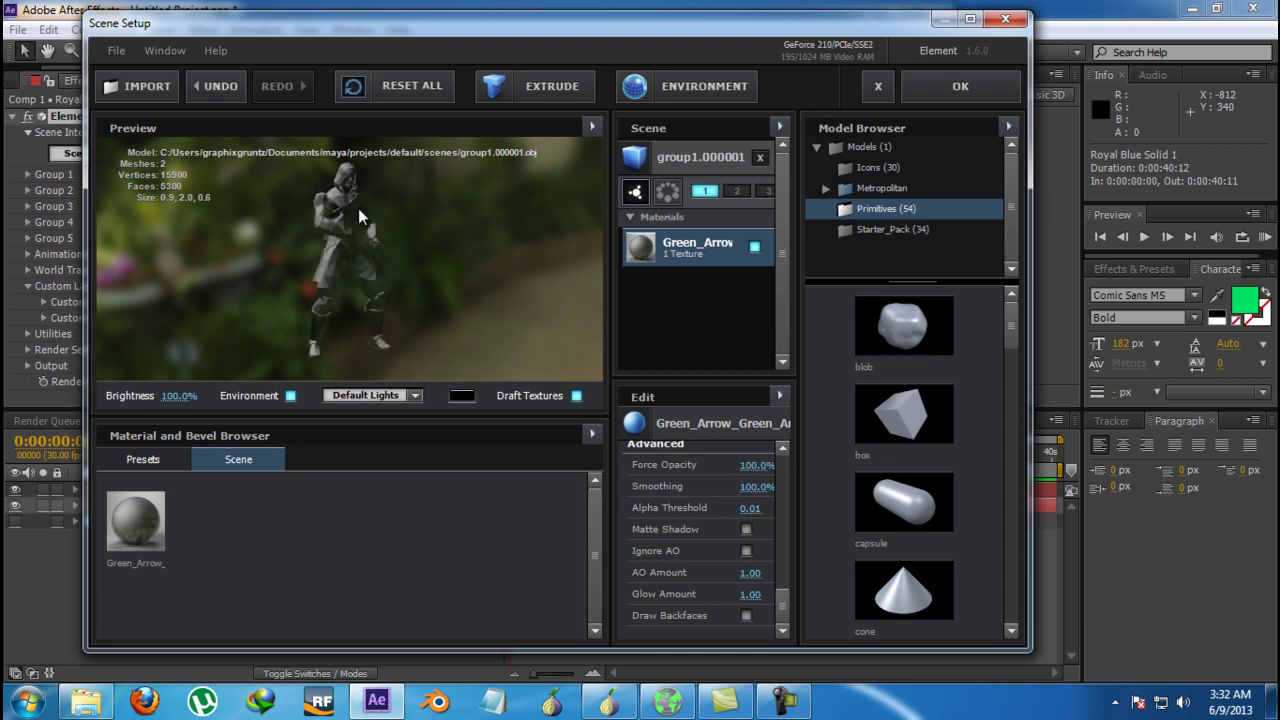
# - Reduce Refraction Intensity to 0% and Specular to 0.00
pyautogui.moveTo(358, 208); pyautogui.dragTo(291, 228)
pyautogui.scroll(3, 687, 521)
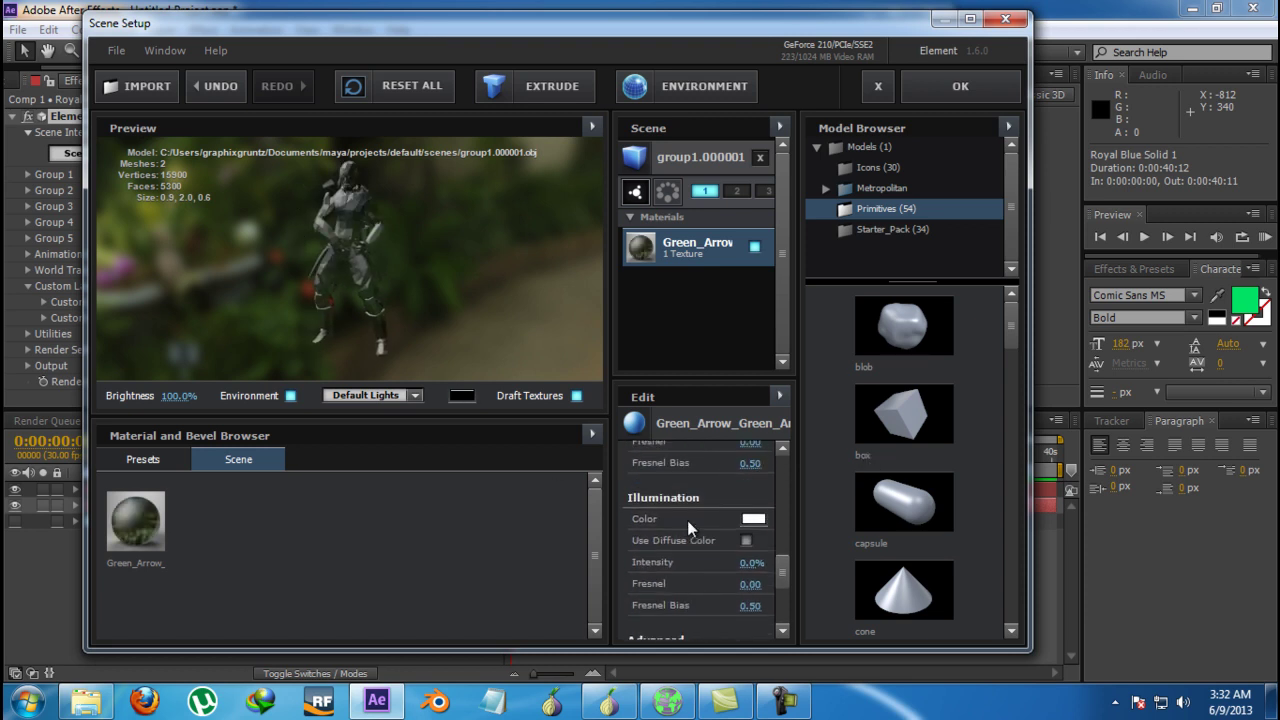
pyautogui.scroll(2, 687, 520)
pyautogui.moveTo(745, 530); pyautogui.dragTo(690, 530)
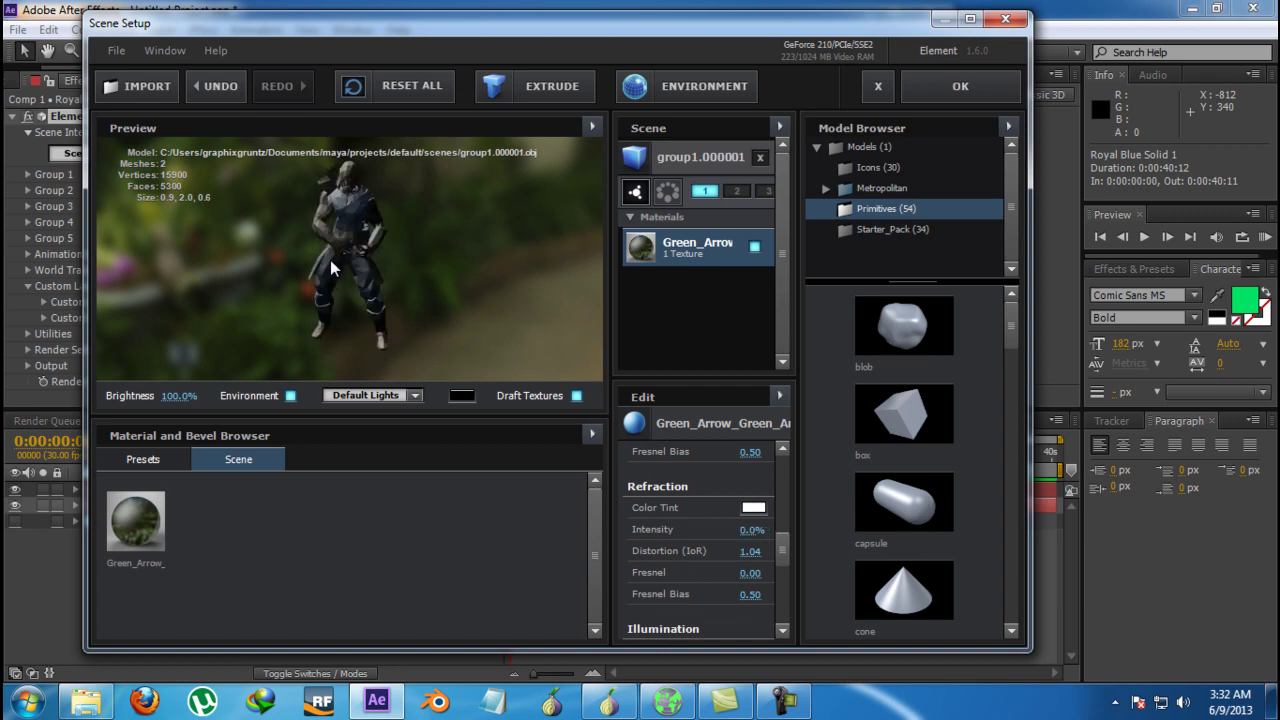
pyautogui.scroll(3, 790, 528)
pyautogui.scroll(4, 752, 561)
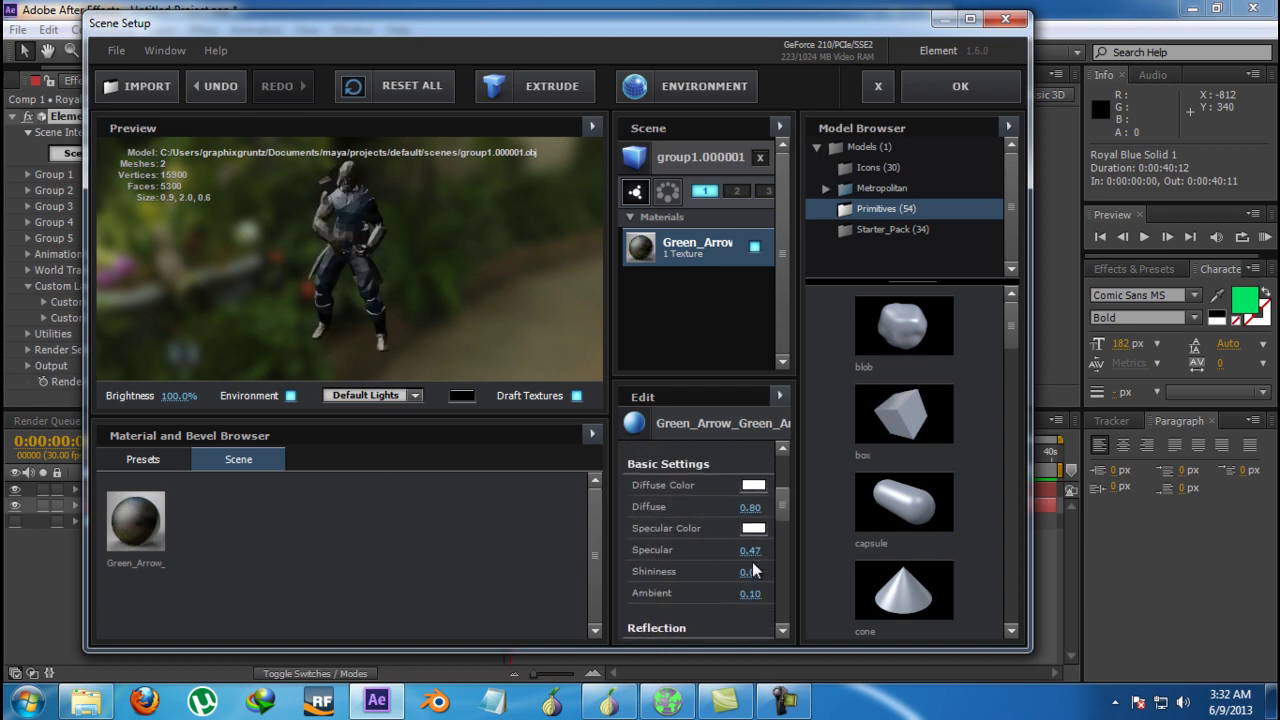
pyautogui.moveTo(750, 551); pyautogui.dragTo(672, 564)
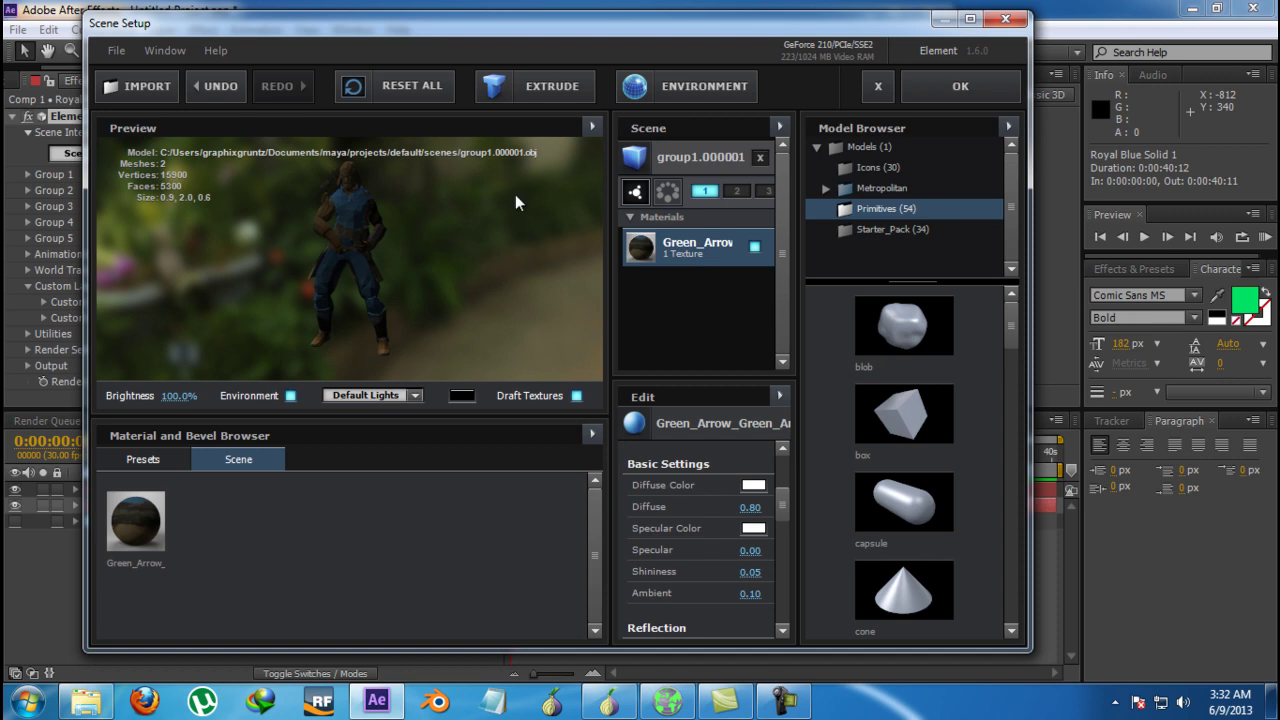
# - Apply the material changes, move to about 0:00:22, and reopen Element's Scene Setup
pyautogui.click(1006, 94)
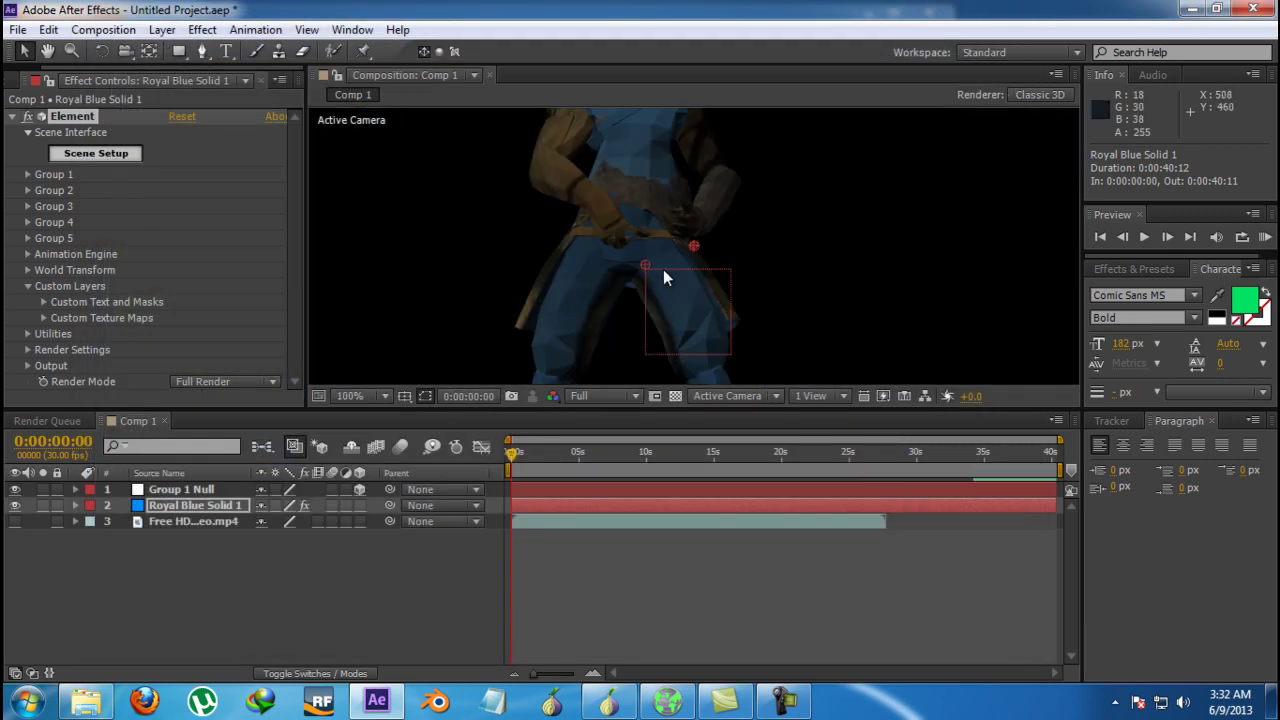
pyautogui.click(617, 300)
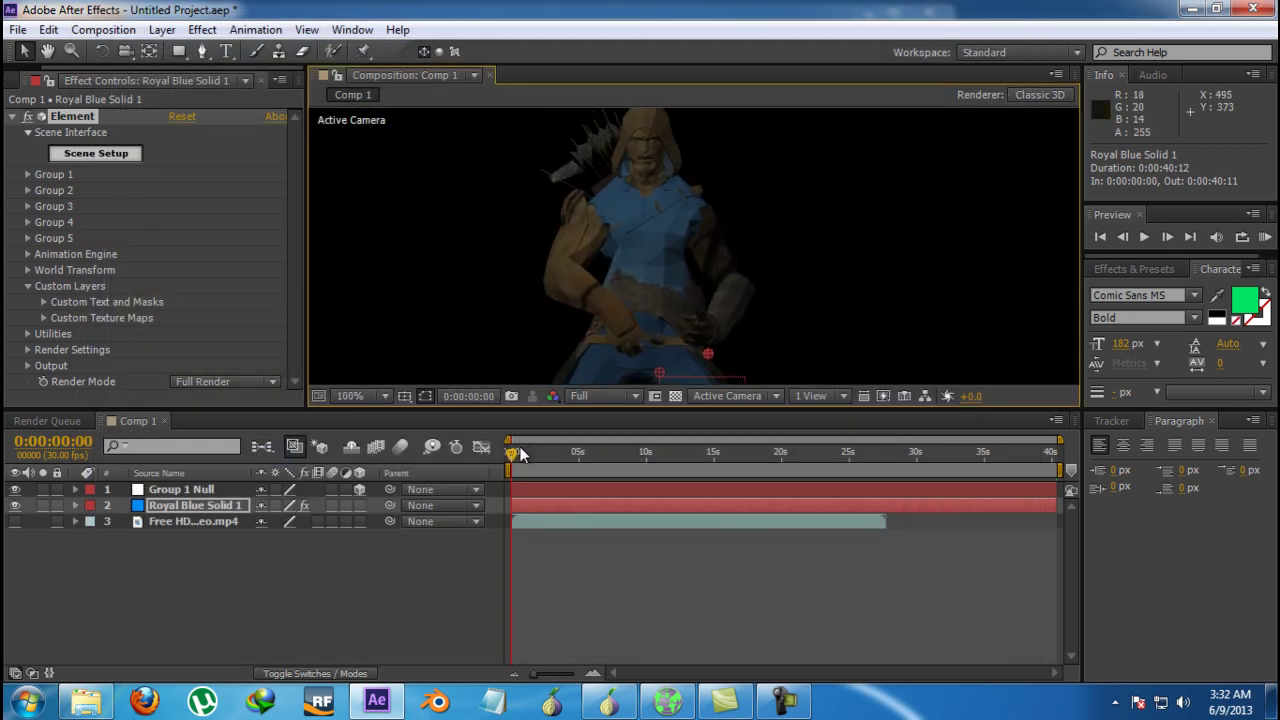
pyautogui.moveTo(519, 455); pyautogui.dragTo(812, 449)
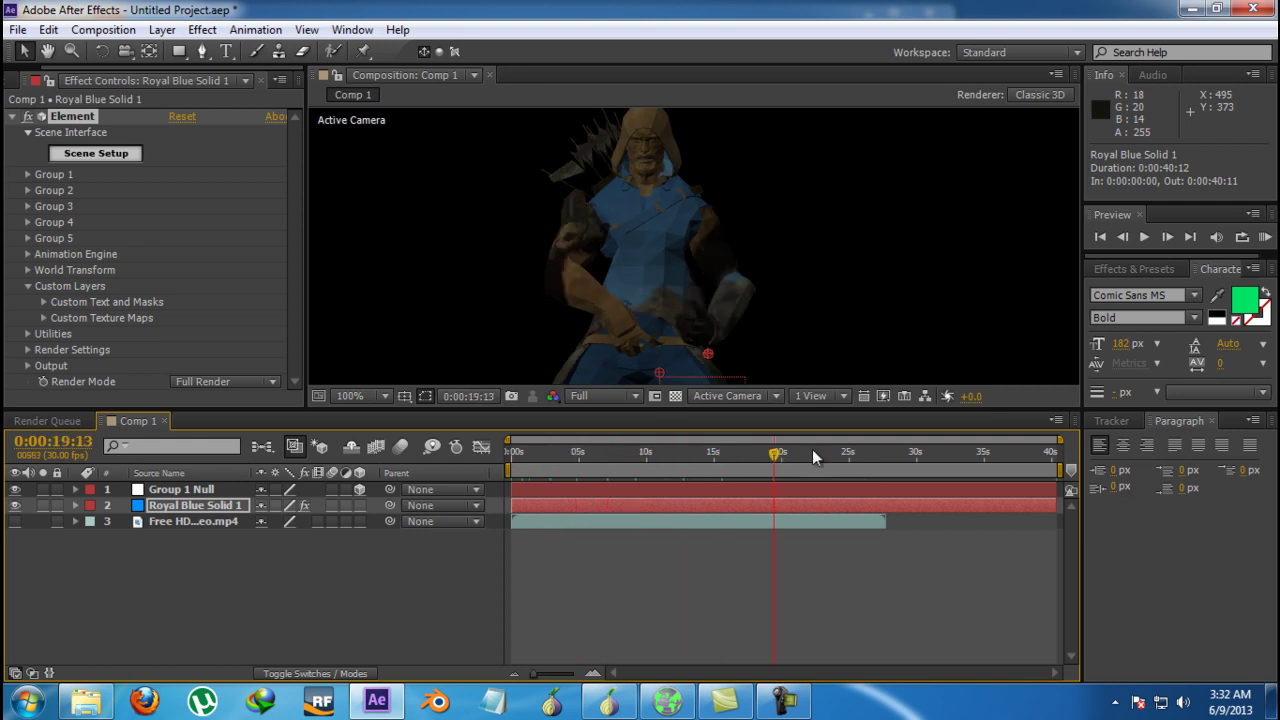
pyautogui.click(85, 153)
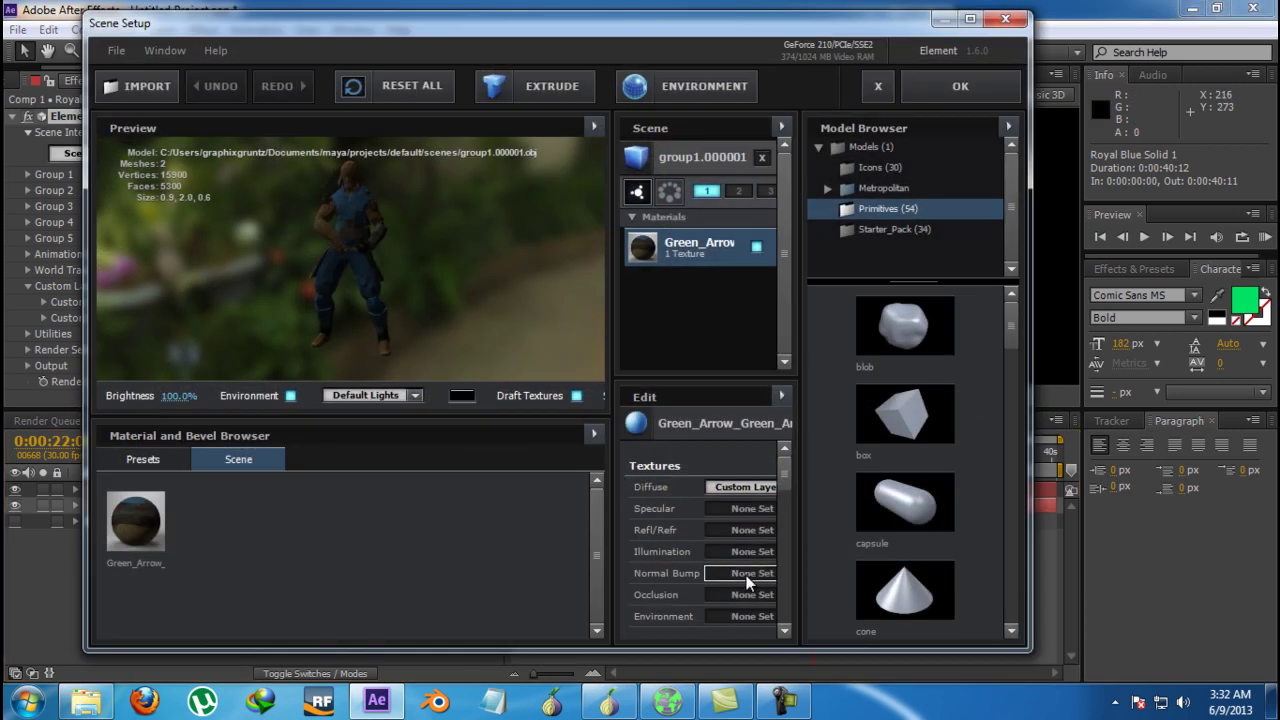
# - Close Scene Setup to view the video-textured Green Arrow in Comp 1 at 0:00:22:08
pyautogui.click(1118, 703)
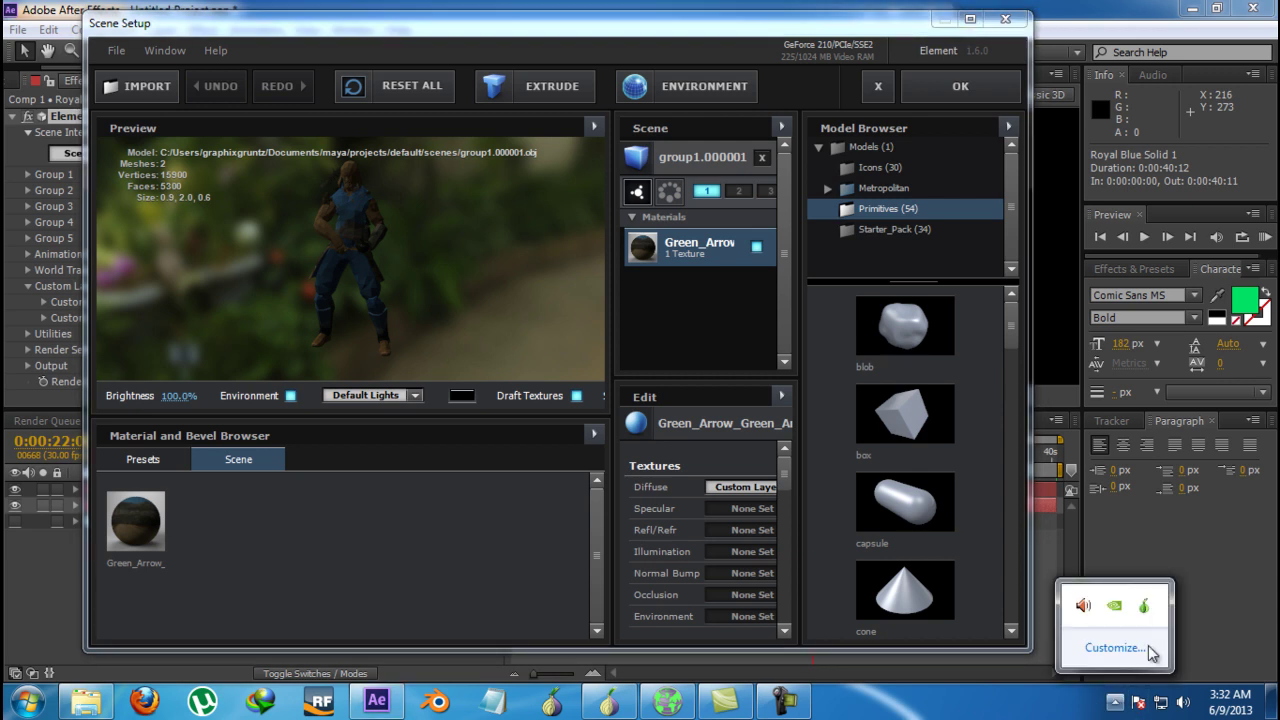
pyautogui.click(784, 700)
pyautogui.click(1188, 612)
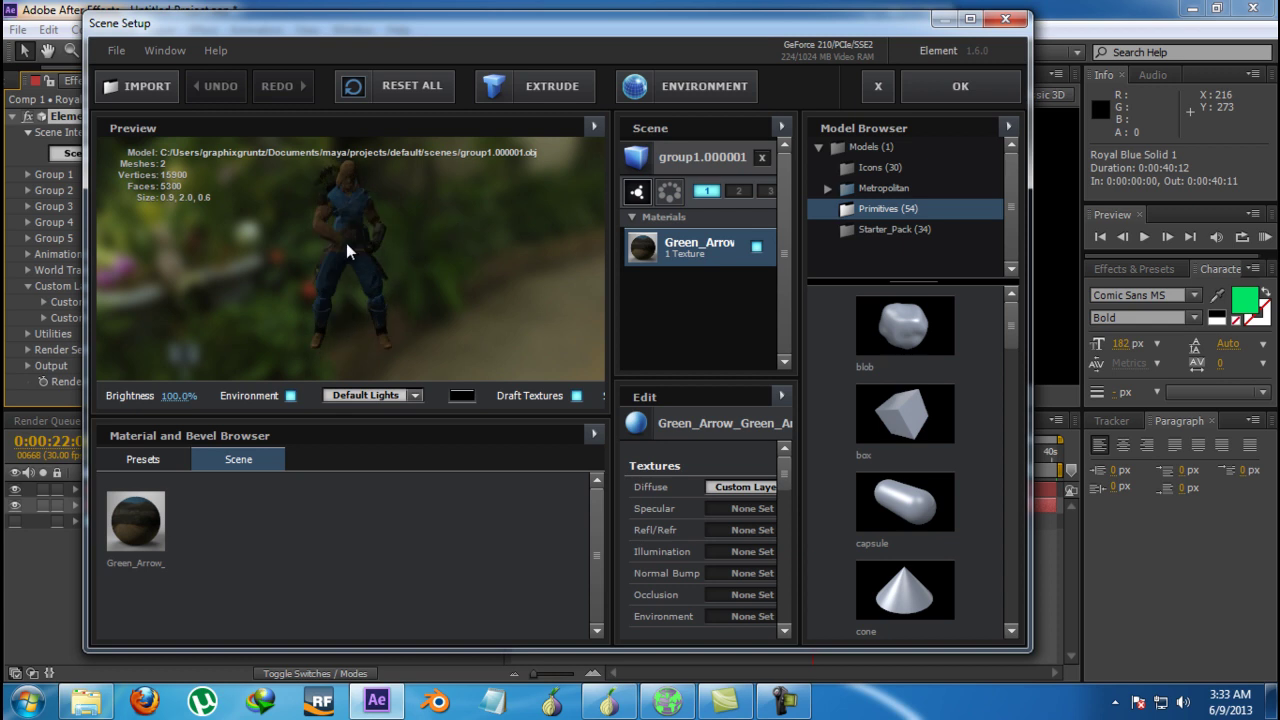
pyautogui.click(923, 99)
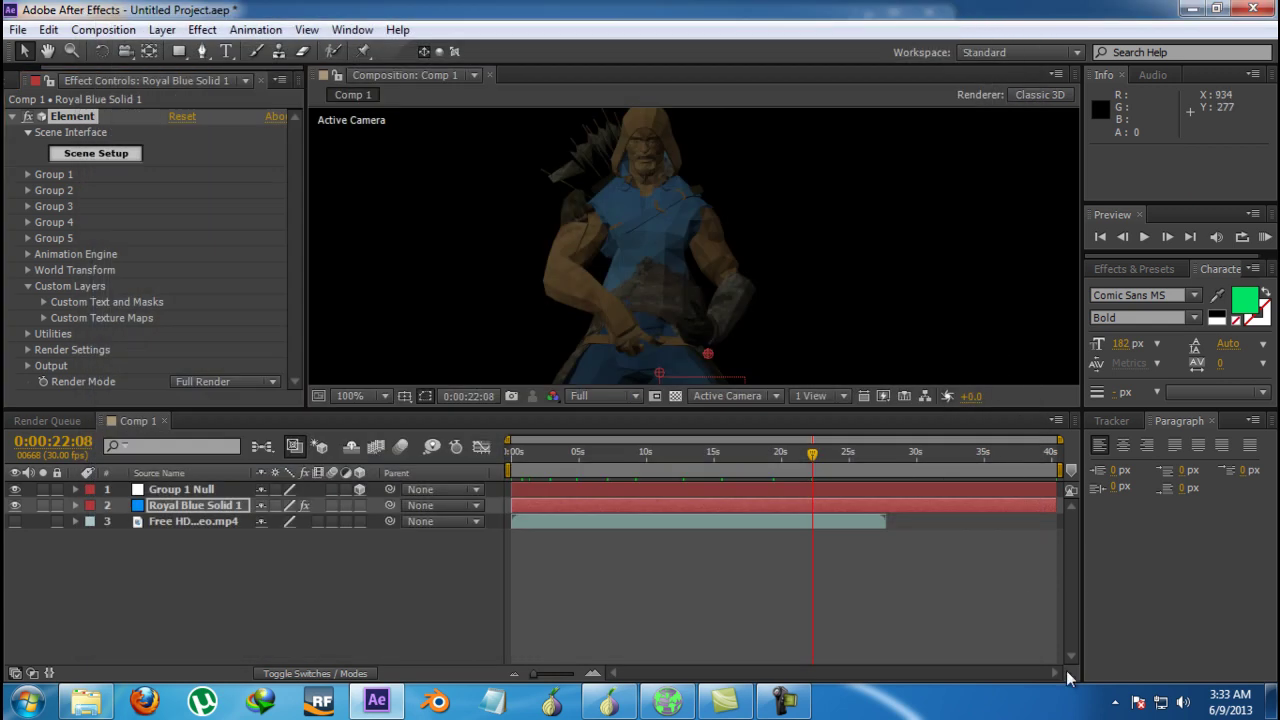